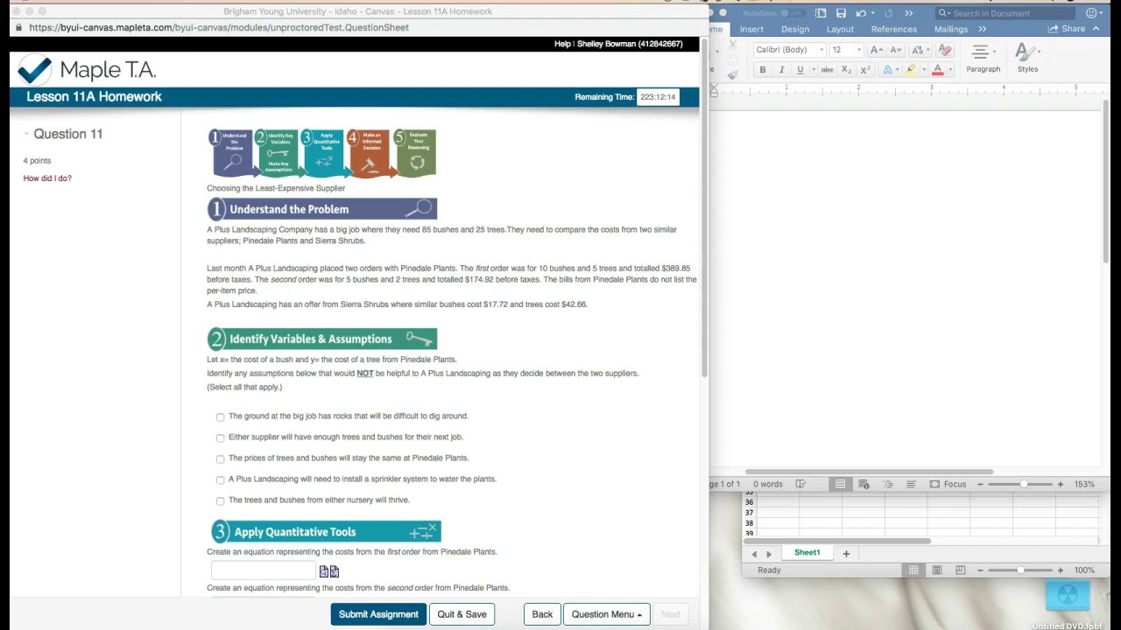
Tick the rocky-ground and sprinkler-system assumptions as not helpful for choosing a supplier.
{"action": "left_click", "coordinate": [219, 416]}
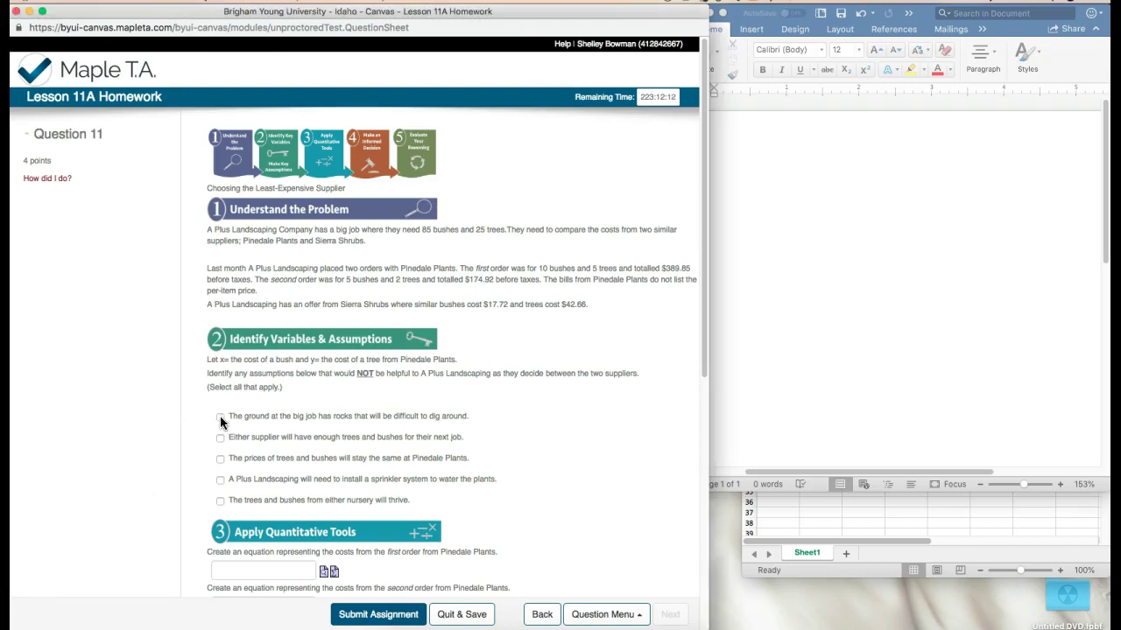
{"action": "left_click", "coordinate": [221, 418]}
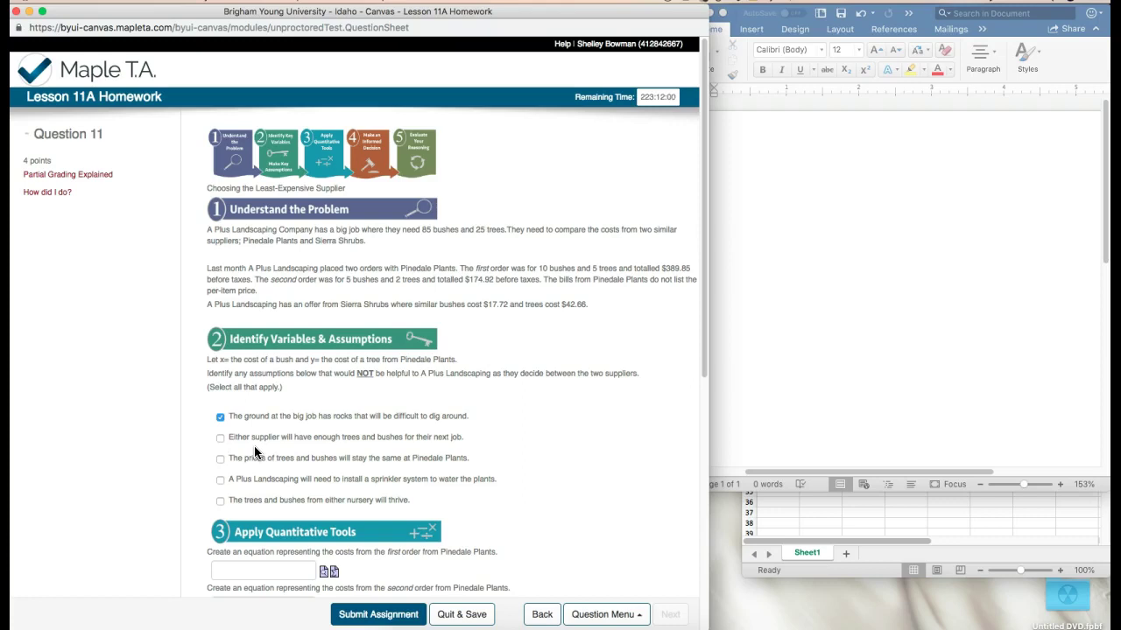
{"action": "left_click", "coordinate": [220, 481]}
Scroll through Question 11 and select '10 bushes and 5 trees and totalled $389.85'.
{"action": "scroll", "coordinate": [443, 451], "scroll_direction": "down", "scroll_amount": 3}
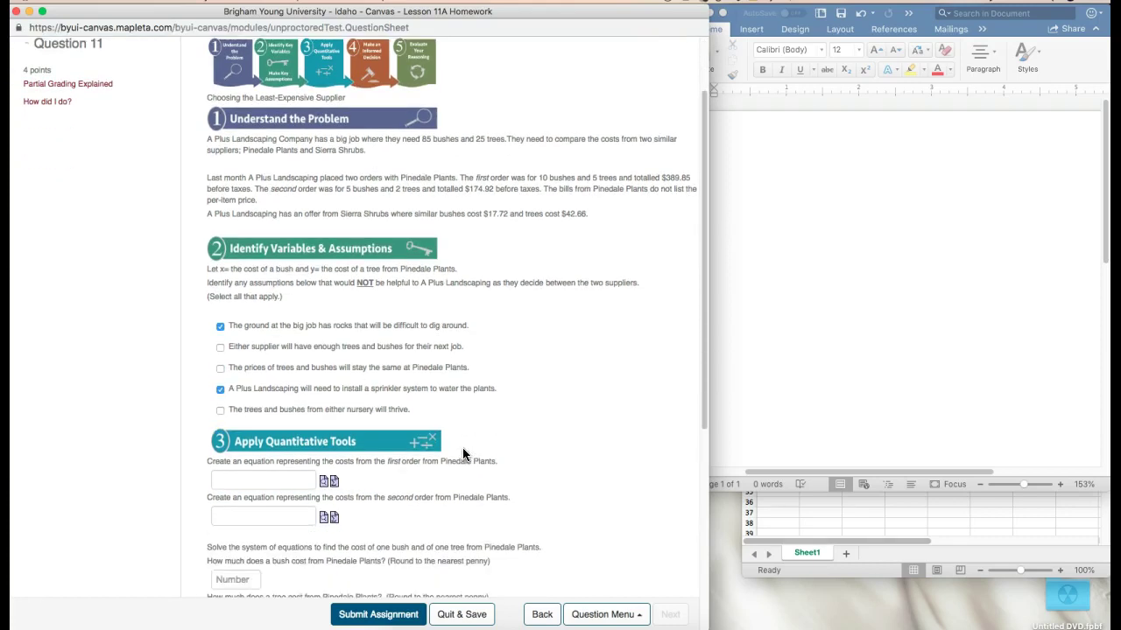
{"action": "scroll", "coordinate": [464, 454], "scroll_direction": "down", "scroll_amount": 4}
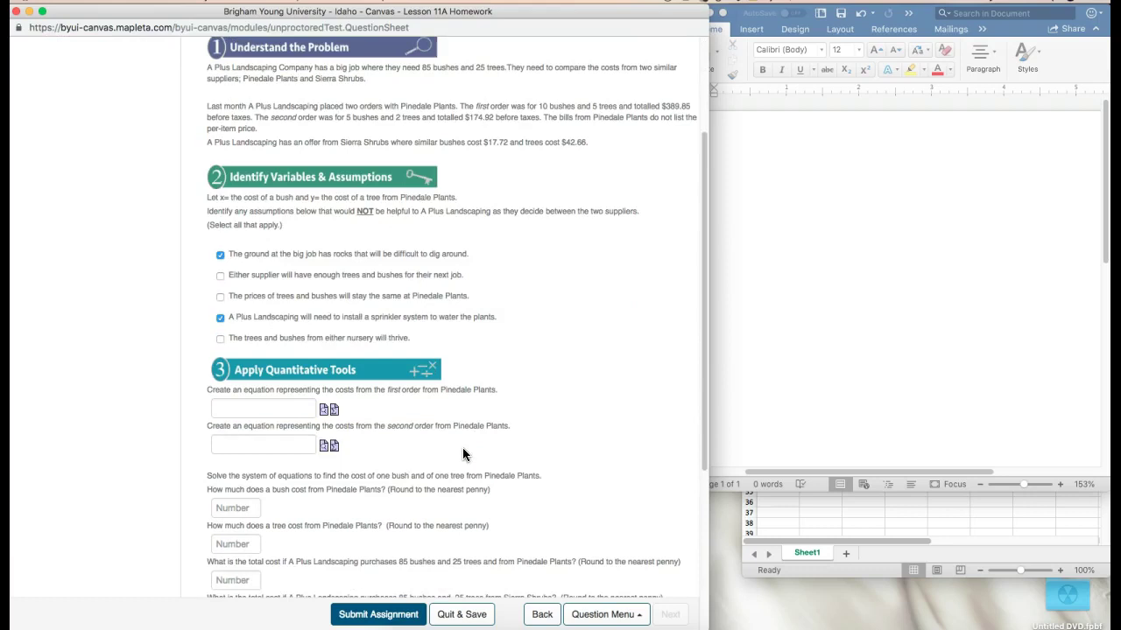
{"action": "scroll", "coordinate": [463, 454], "scroll_direction": "down", "scroll_amount": 1}
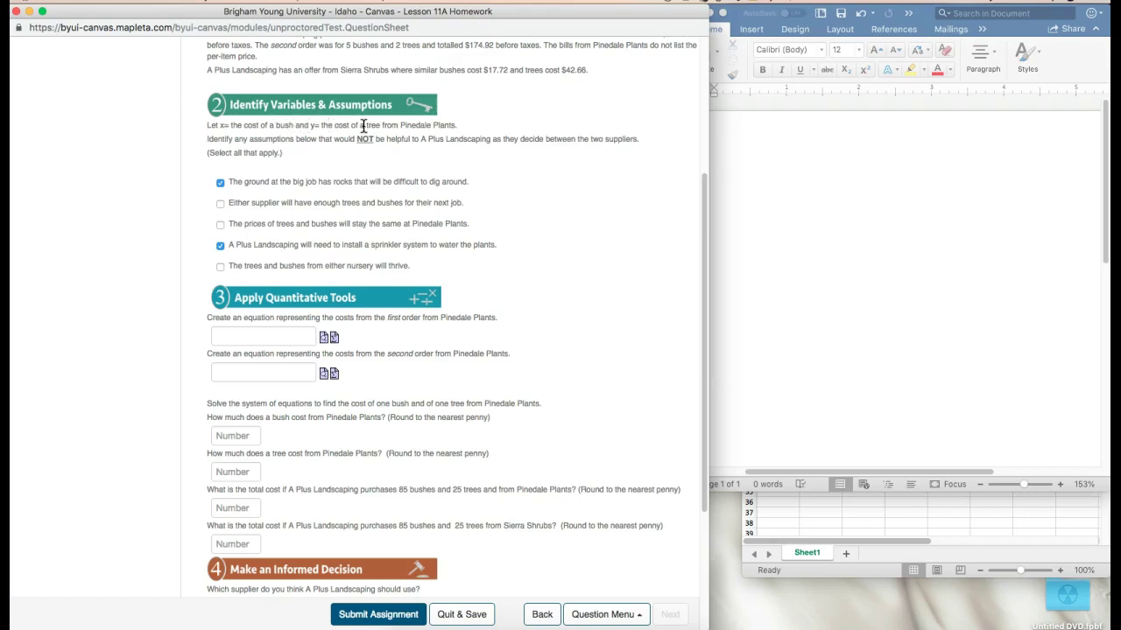
{"action": "scroll", "coordinate": [379, 125], "scroll_direction": "up", "scroll_amount": 2}
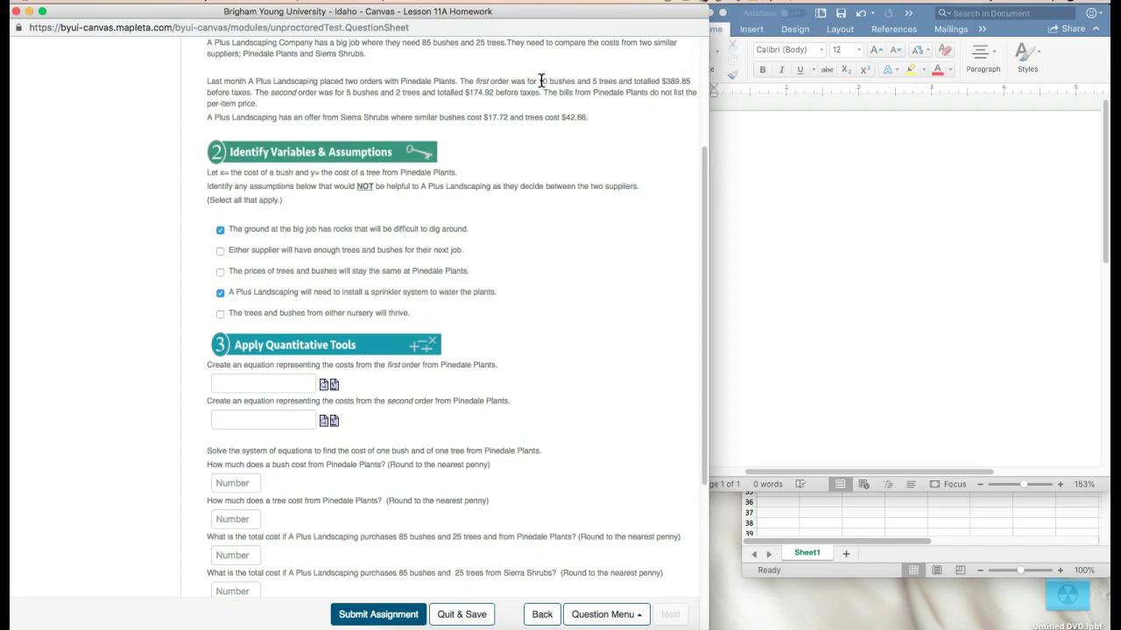
{"action": "left_click_drag", "start_coordinate": [540, 80], "coordinate": [690, 78]}
{"action": "key", "text": "super+c"}
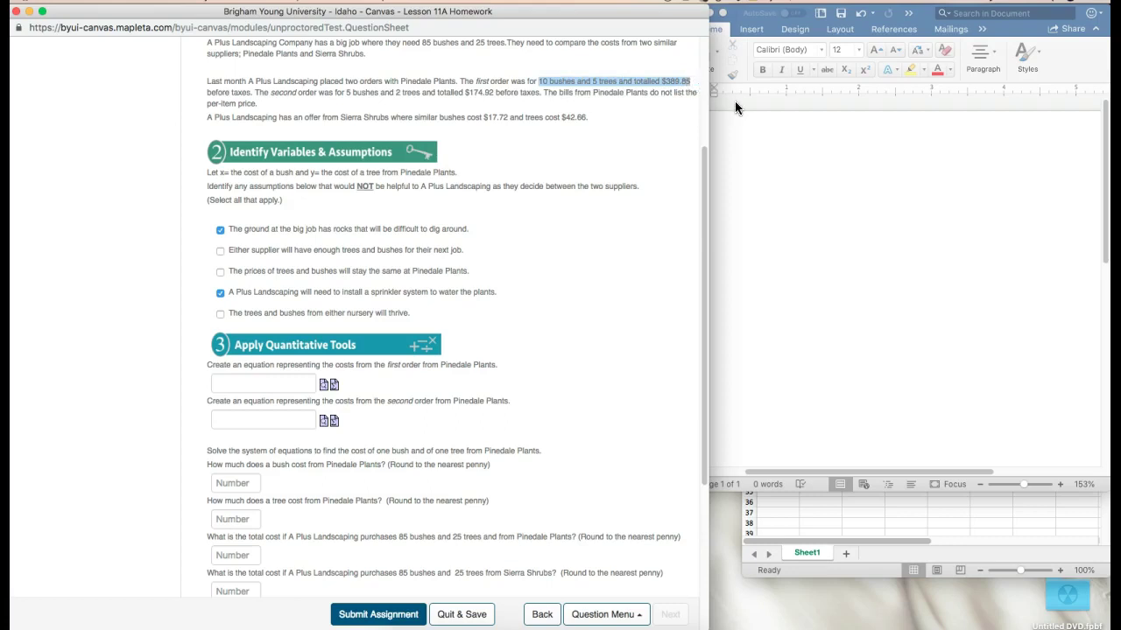
Paste the first-order text into Word and rewrite it as 10 x + 5 y = $389.85.
{"action": "left_click", "coordinate": [764, 153]}
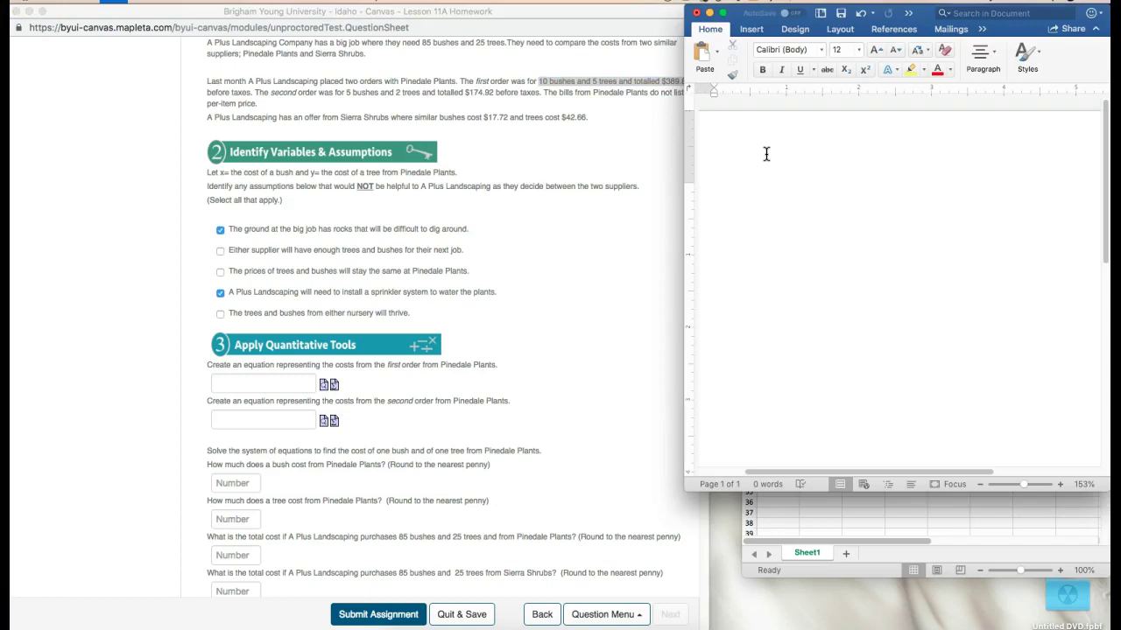
{"action": "key", "text": "super+v"}
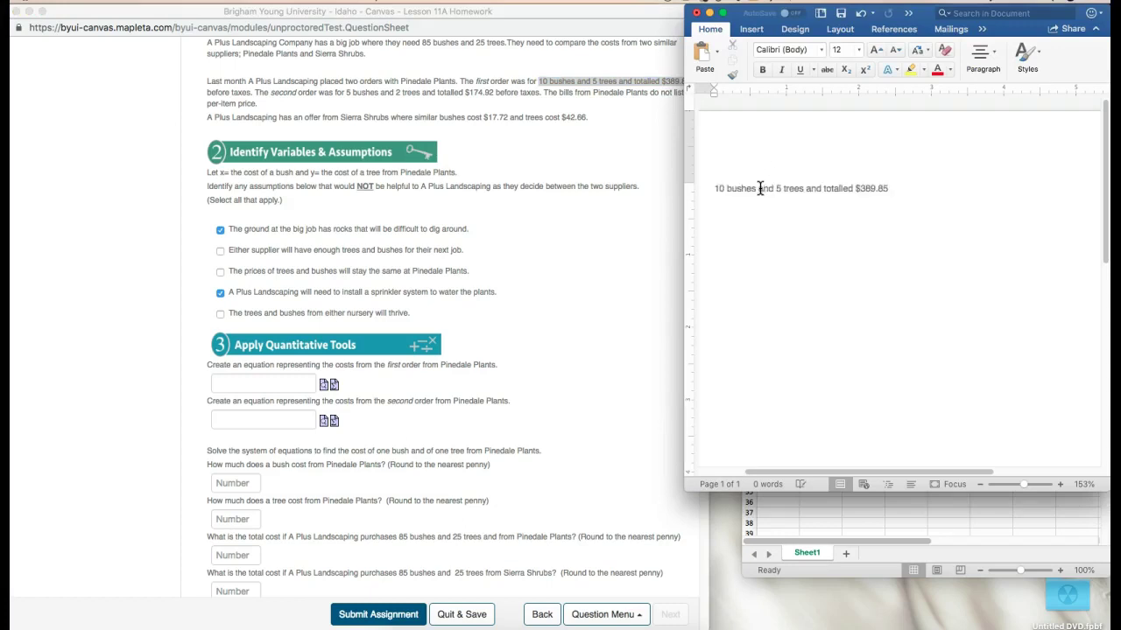
{"action": "left_click_drag", "start_coordinate": [755, 191], "coordinate": [727, 185]}
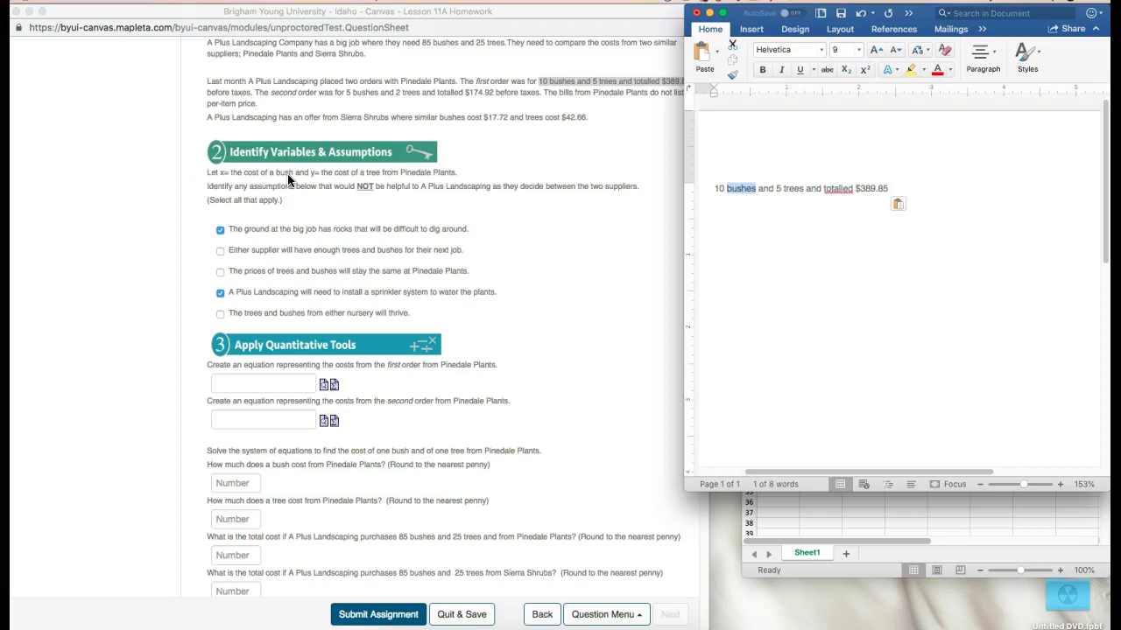
{"action": "type", "text": "x"}
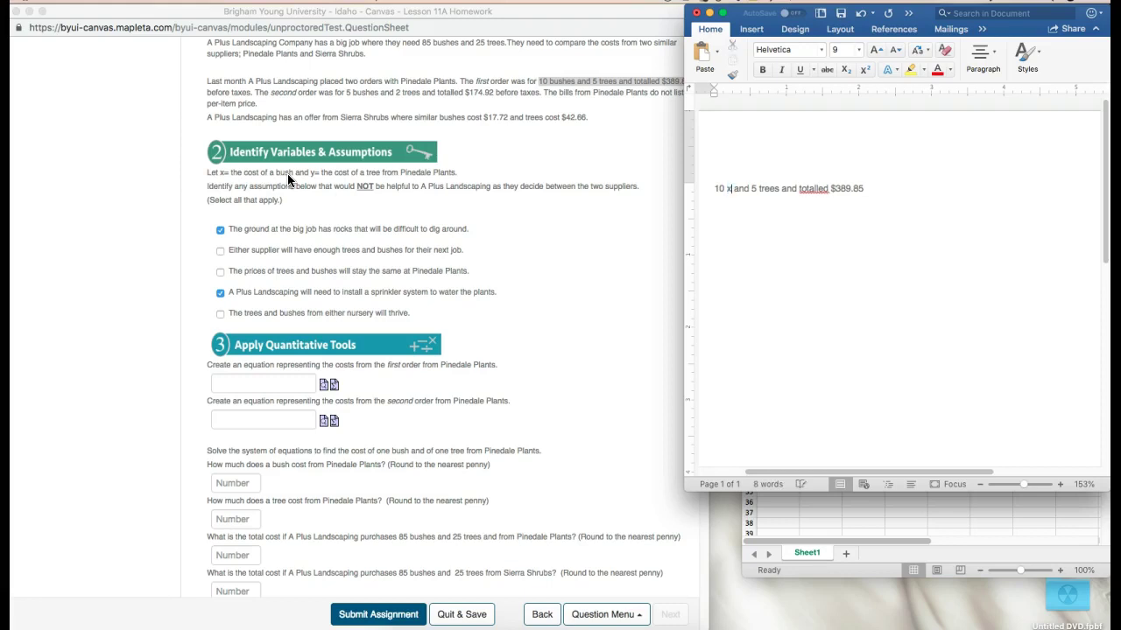
{"action": "left_click_drag", "start_coordinate": [750, 187], "coordinate": [736, 188]}
{"action": "type", "text": "+"}
{"action": "left_click_drag", "start_coordinate": [769, 188], "coordinate": [746, 188]}
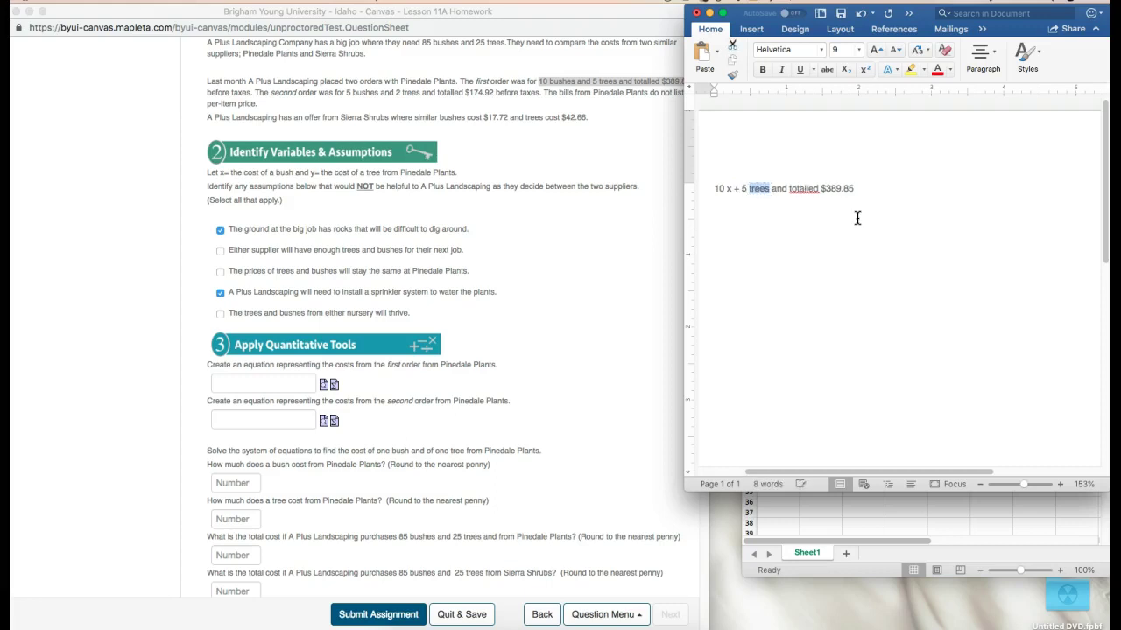
{"action": "type", "text": "y"}
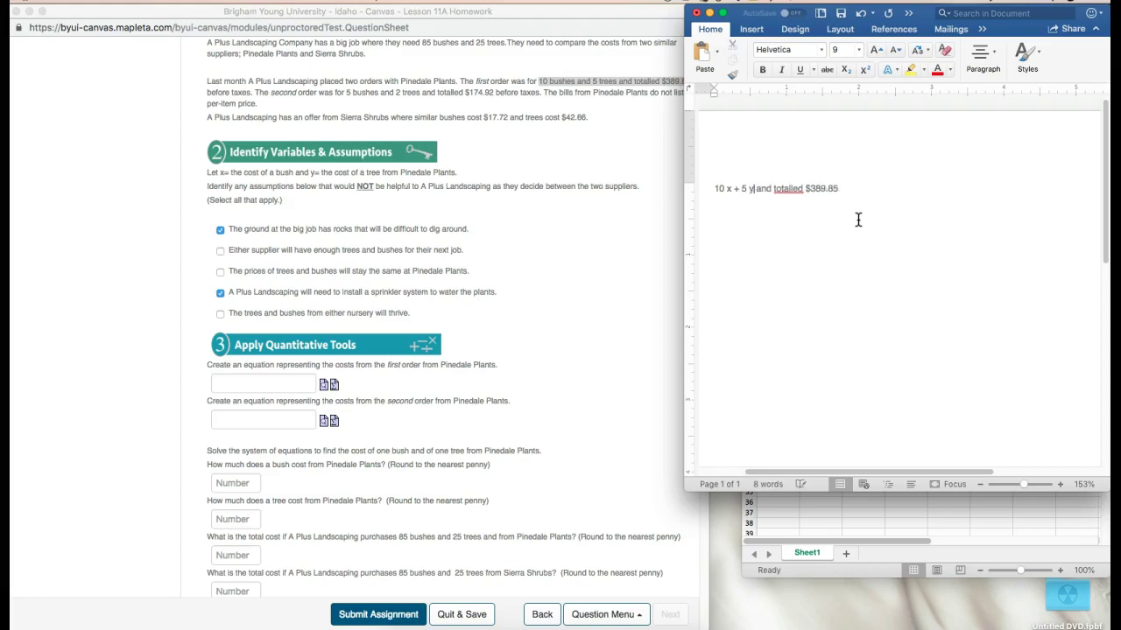
{"action": "left_click_drag", "start_coordinate": [797, 185], "coordinate": [762, 183]}
{"action": "type", "text": "="}
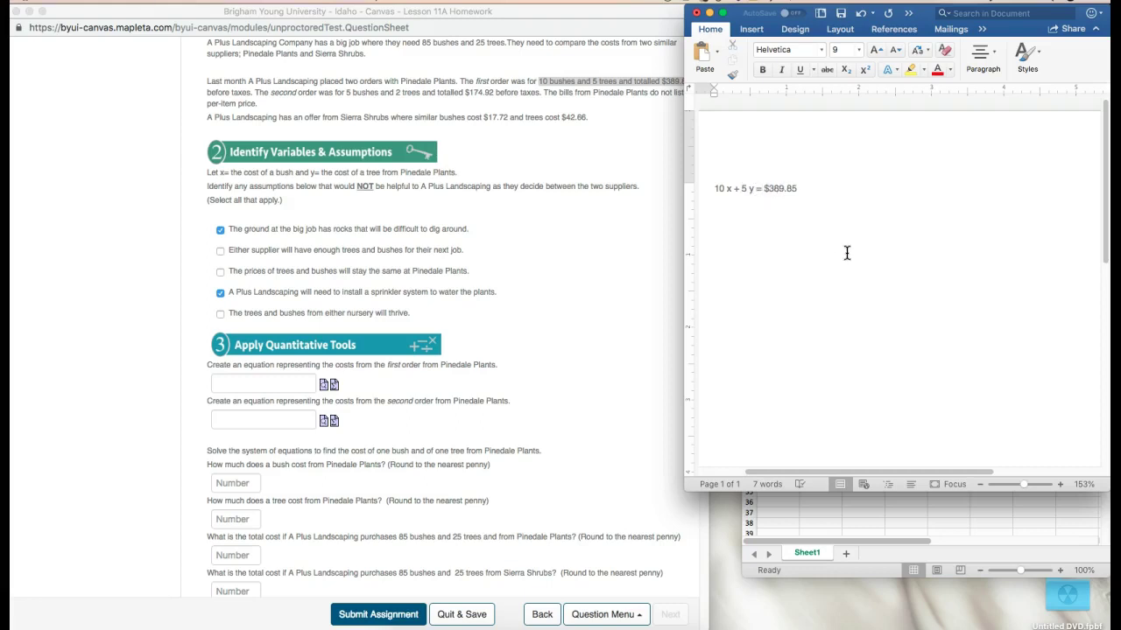
{"action": "left_click", "coordinate": [964, 197]}
Bring the second-order text into Word and rewrite it as 5 x + 2 y = $174.92.
{"action": "left_click", "coordinate": [343, 95]}
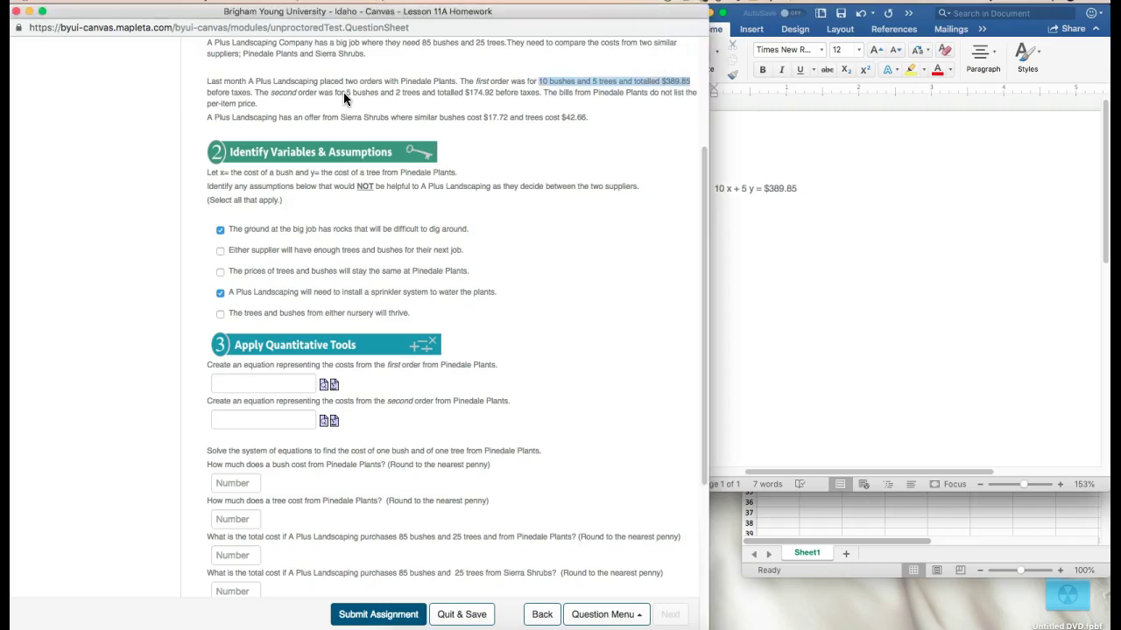
{"action": "left_click_drag", "start_coordinate": [346, 92], "coordinate": [493, 92]}
{"action": "key", "text": "super+c"}
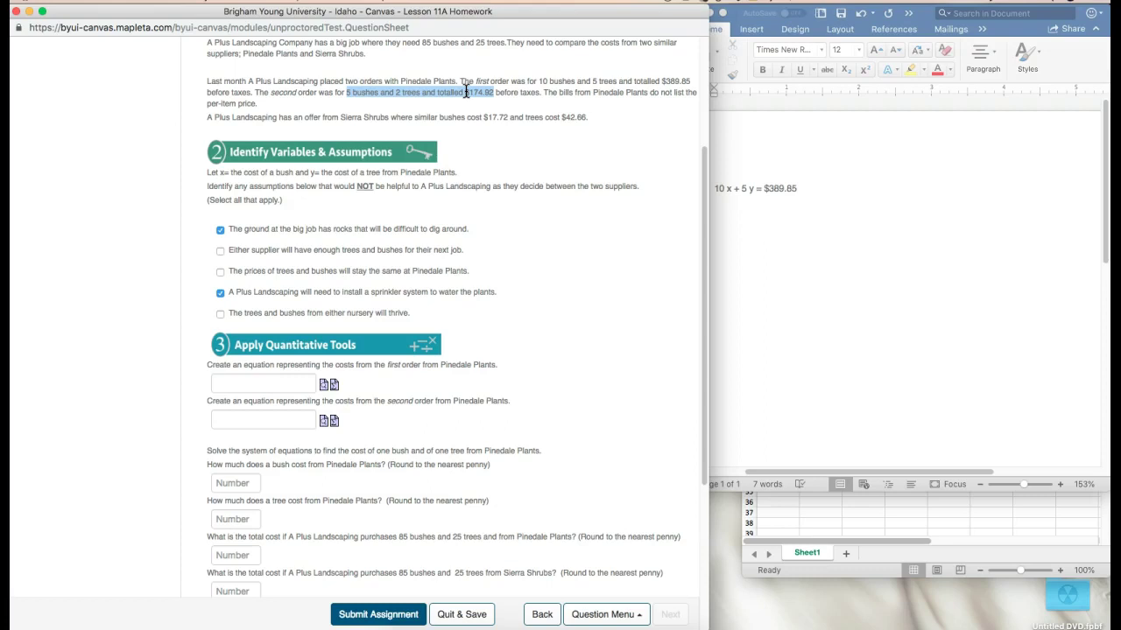
{"action": "left_click", "coordinate": [823, 226]}
{"action": "key", "text": "super+v"}
{"action": "left_click_drag", "start_coordinate": [770, 200], "coordinate": [730, 197]}
{"action": "type", "text": "x "}
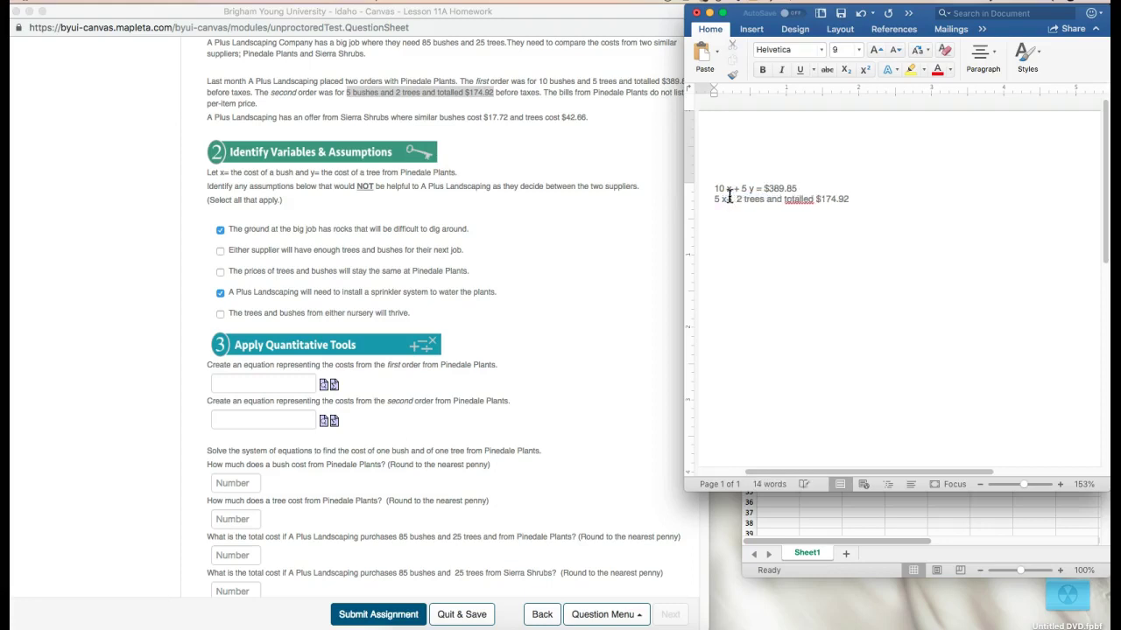
{"action": "type", "text": "+"}
{"action": "mouse_move", "coordinate": [758, 199]}
{"action": "left_mouse_down"}
{"action": "mouse_move", "coordinate": [748, 195]}
{"action": "mouse_move", "coordinate": [794, 200]}
{"action": "mouse_move", "coordinate": [760, 194]}
{"action": "left_mouse_up"}
{"action": "type", "text": "y ="}
Paste 10 x + 5 y = $389.85 from Word into the first equation box.
{"action": "triple_click", "coordinate": [721, 189]}
{"action": "key", "text": "super+c"}
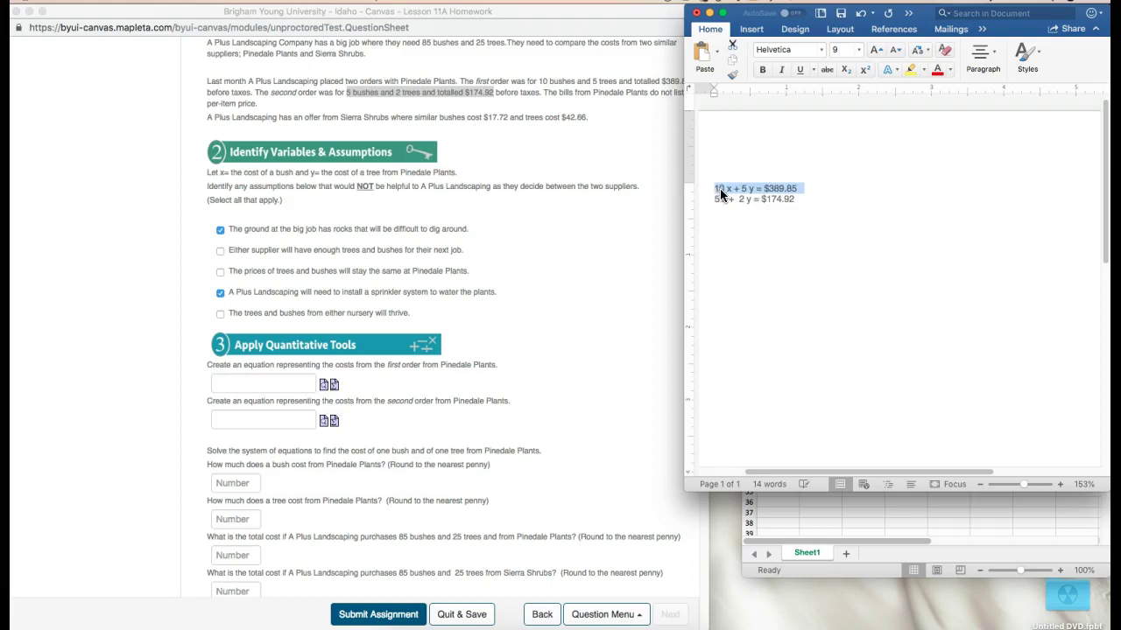
{"action": "left_click", "coordinate": [288, 382]}
{"action": "left_click", "coordinate": [288, 382]}
{"action": "key", "text": "super+v"}
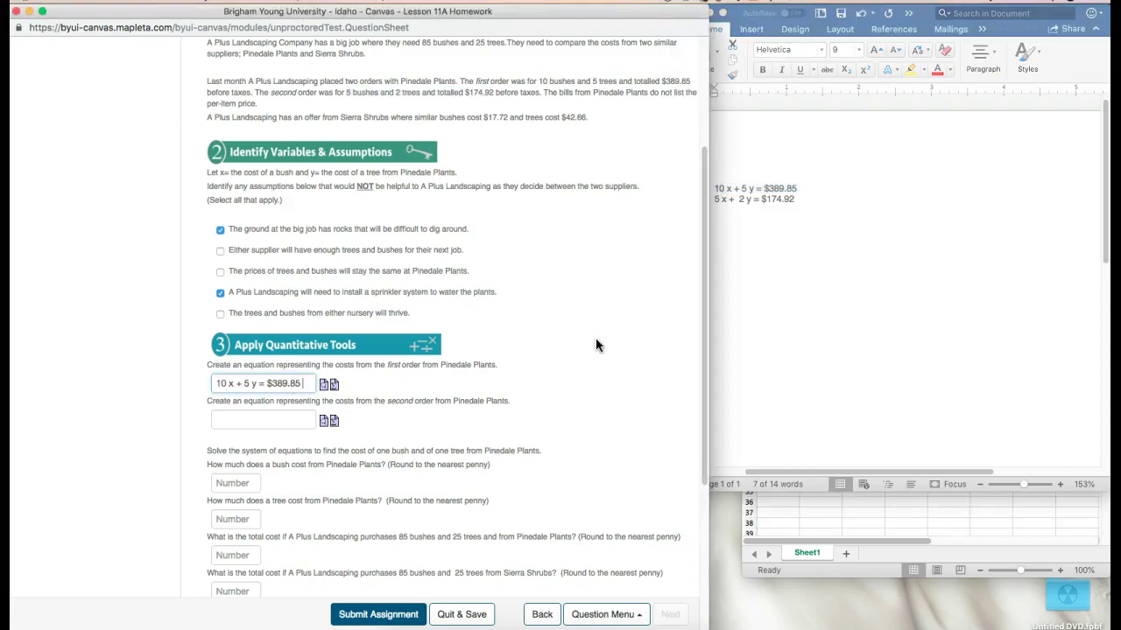
Paste 5 x + 2 y = $174.92 into the second box and remove both dollar signs.
{"action": "left_click", "coordinate": [829, 210]}
{"action": "left_click_drag", "start_coordinate": [804, 198], "coordinate": [715, 202]}
{"action": "key", "text": "super+c"}
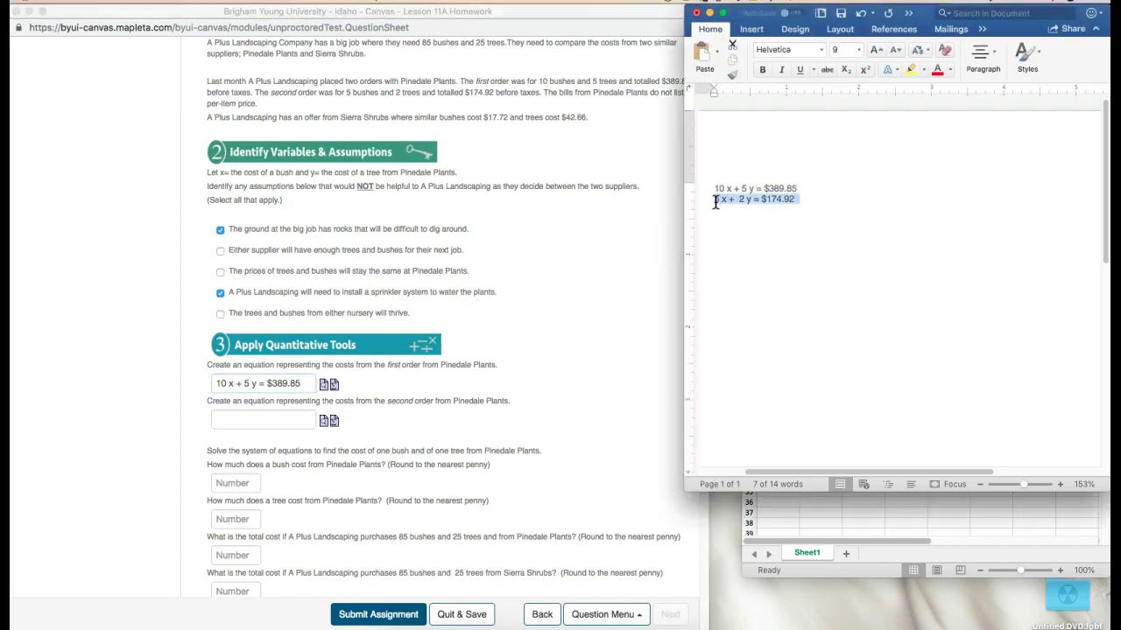
{"action": "left_click", "coordinate": [283, 420]}
{"action": "left_click", "coordinate": [283, 420]}
{"action": "key", "text": "super+v"}
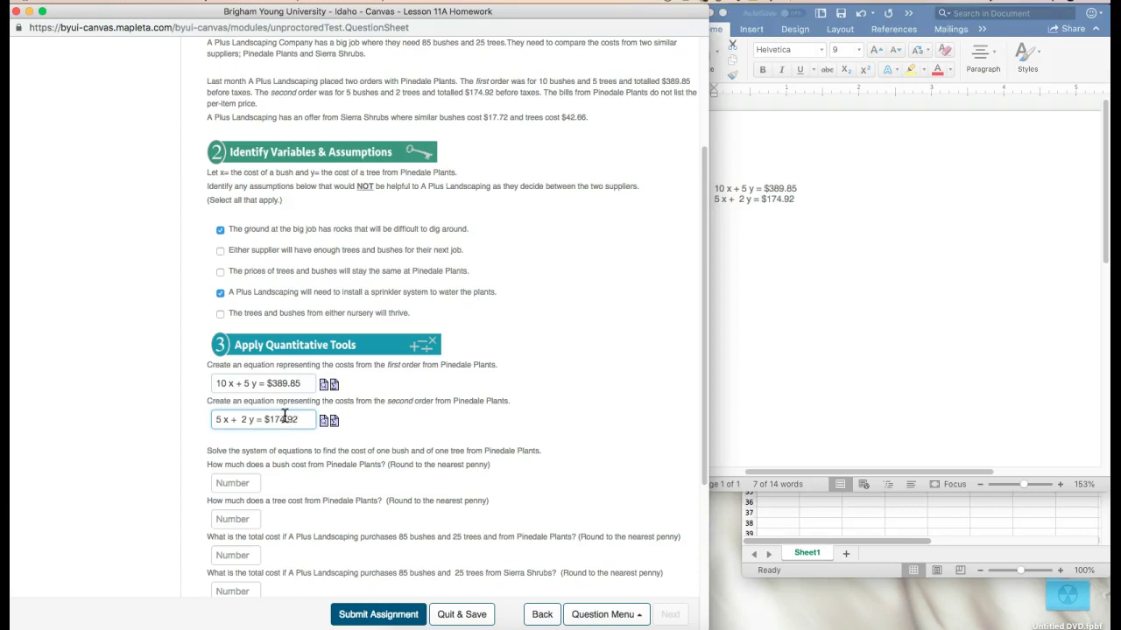
{"action": "left_click", "coordinate": [270, 420]}
{"action": "key", "text": "BackSpace"}
{"action": "left_click", "coordinate": [271, 383]}
{"action": "key", "text": "BackSpace"}
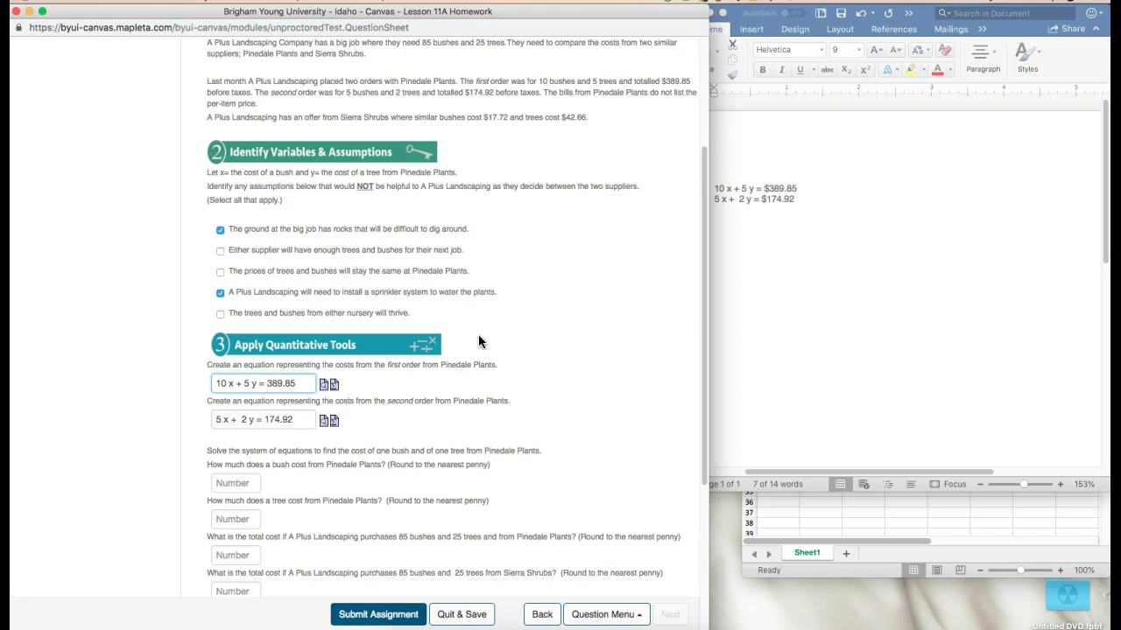
Scroll down to the cost questions, then return to the Word notes at the second equation.
{"action": "scroll", "coordinate": [479, 341], "scroll_direction": "down", "scroll_amount": 2}
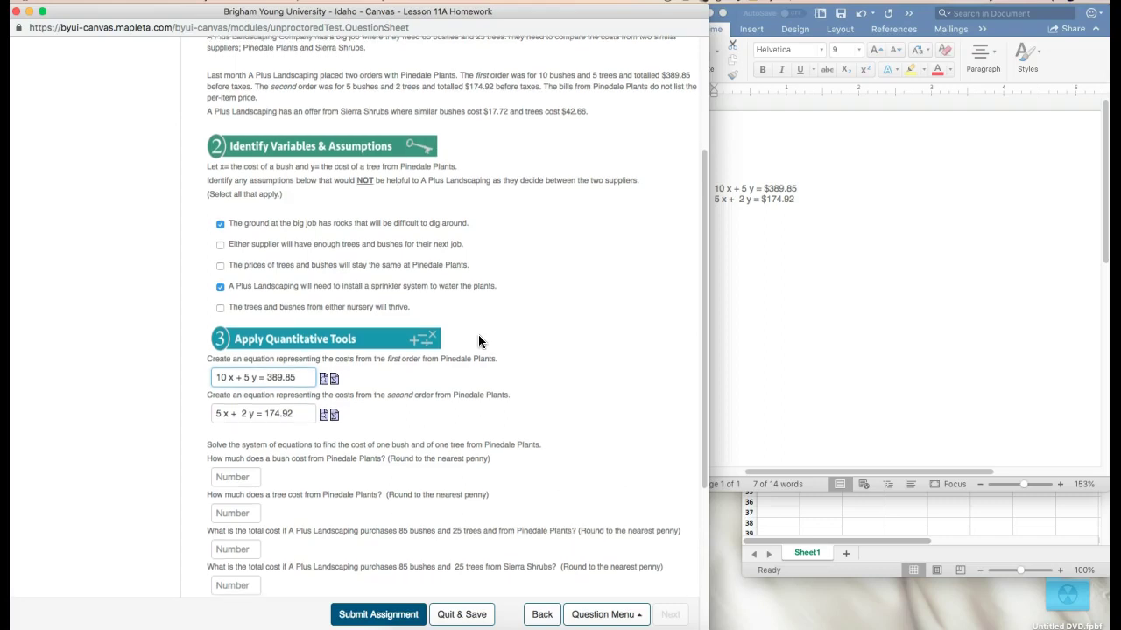
{"action": "scroll", "coordinate": [479, 341], "scroll_direction": "down", "scroll_amount": 1}
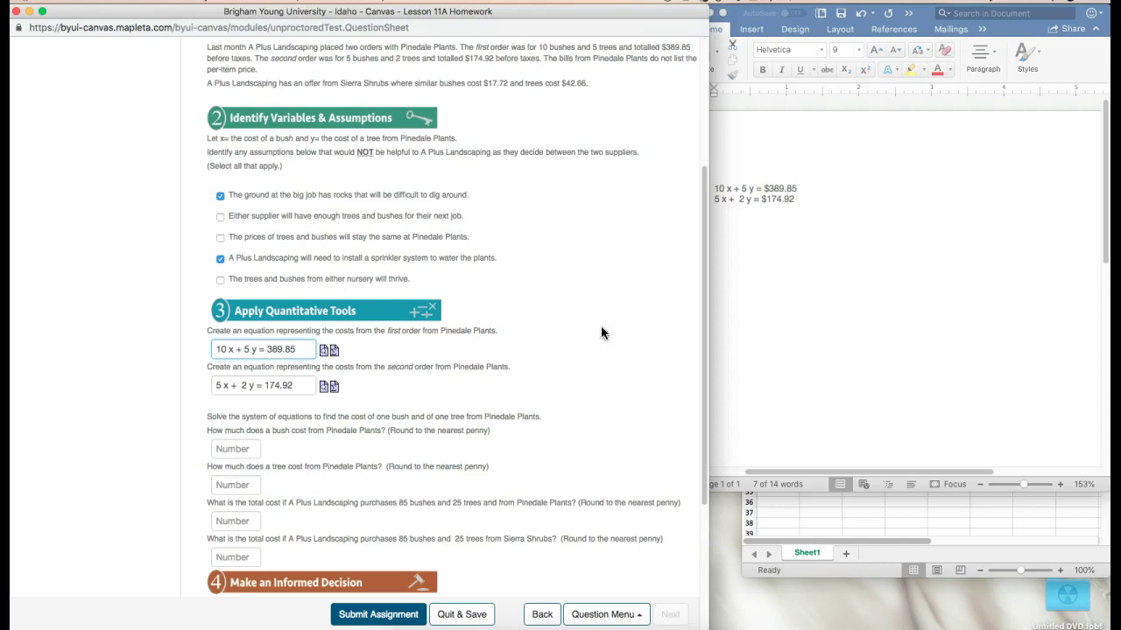
{"action": "left_click", "coordinate": [788, 228]}
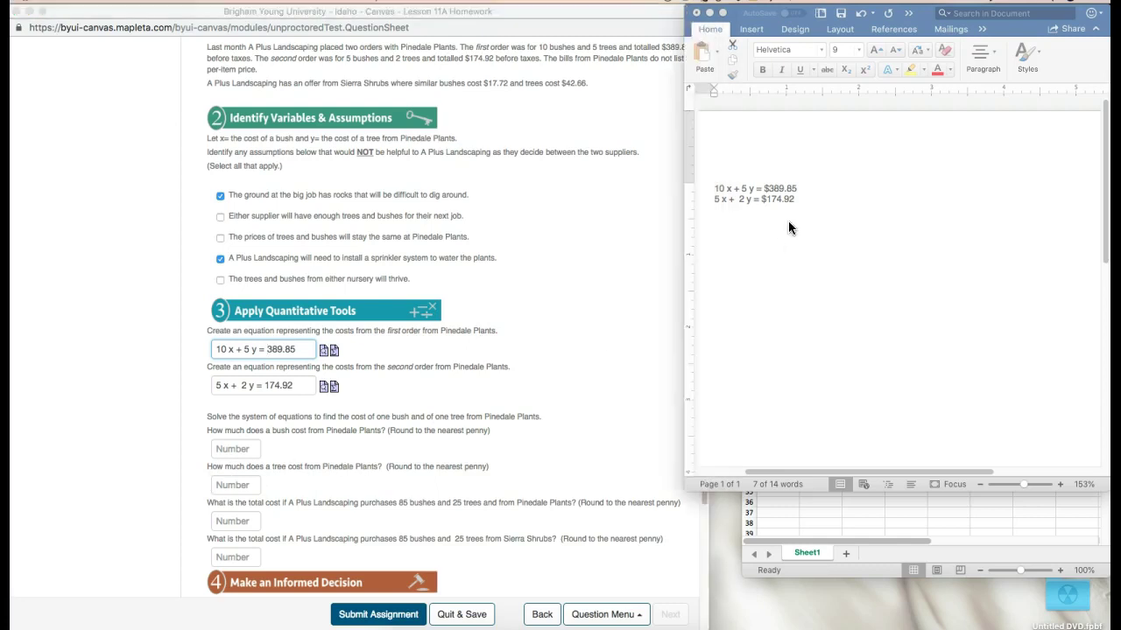
{"action": "triple_click", "coordinate": [788, 224]}
{"action": "left_click", "coordinate": [816, 194]}
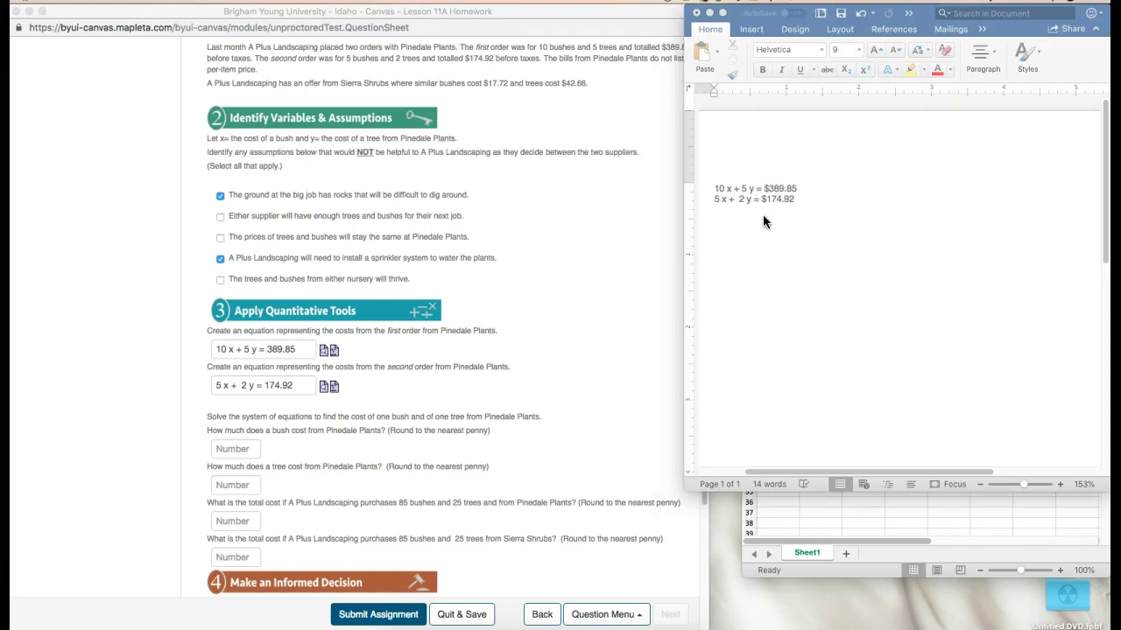
Duplicate the second equation 5 x + 2 y = $174.92 below the existing equations.
{"action": "left_click", "coordinate": [801, 198]}
{"action": "left_click_drag", "start_coordinate": [801, 198], "coordinate": [708, 199]}
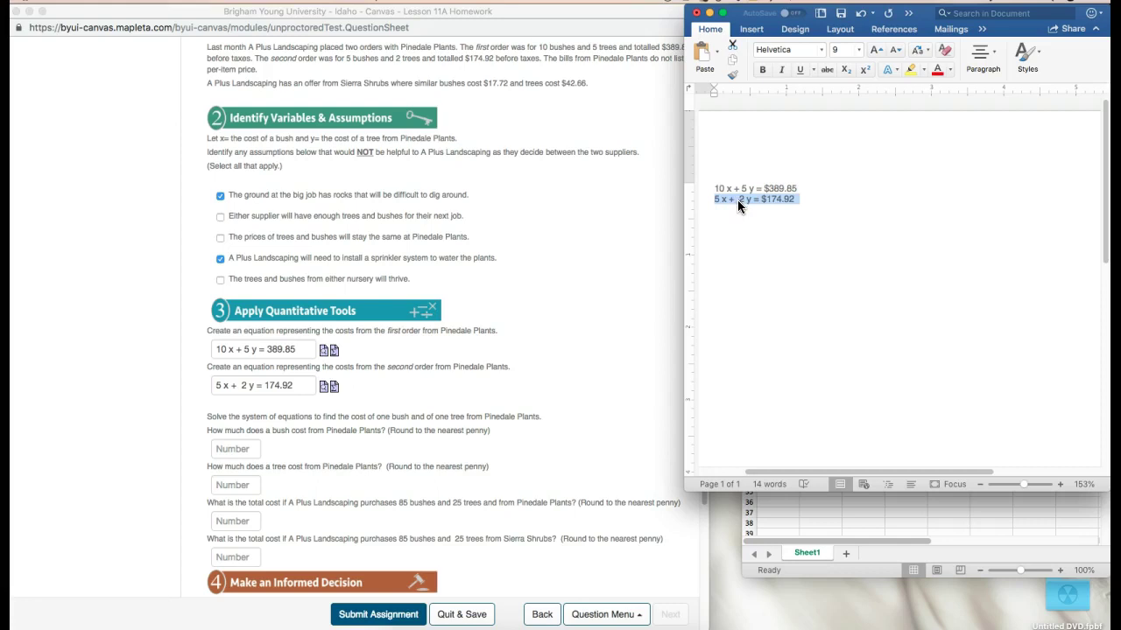
{"action": "right_click", "coordinate": [736, 214]}
{"action": "left_click", "coordinate": [737, 215]}
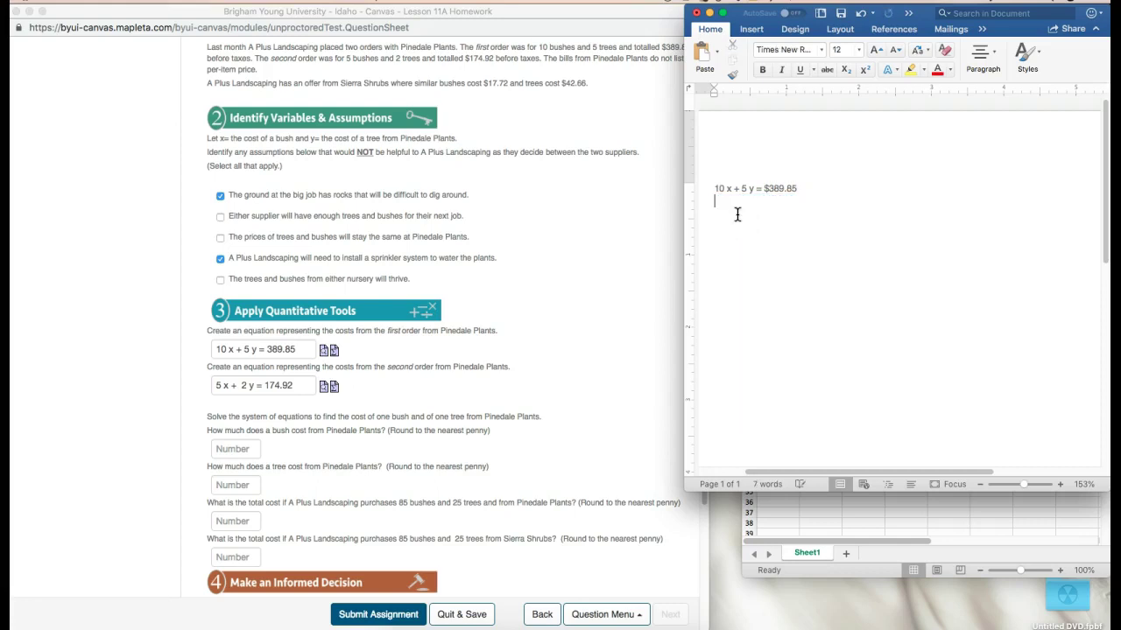
{"action": "key", "text": "super+z"}
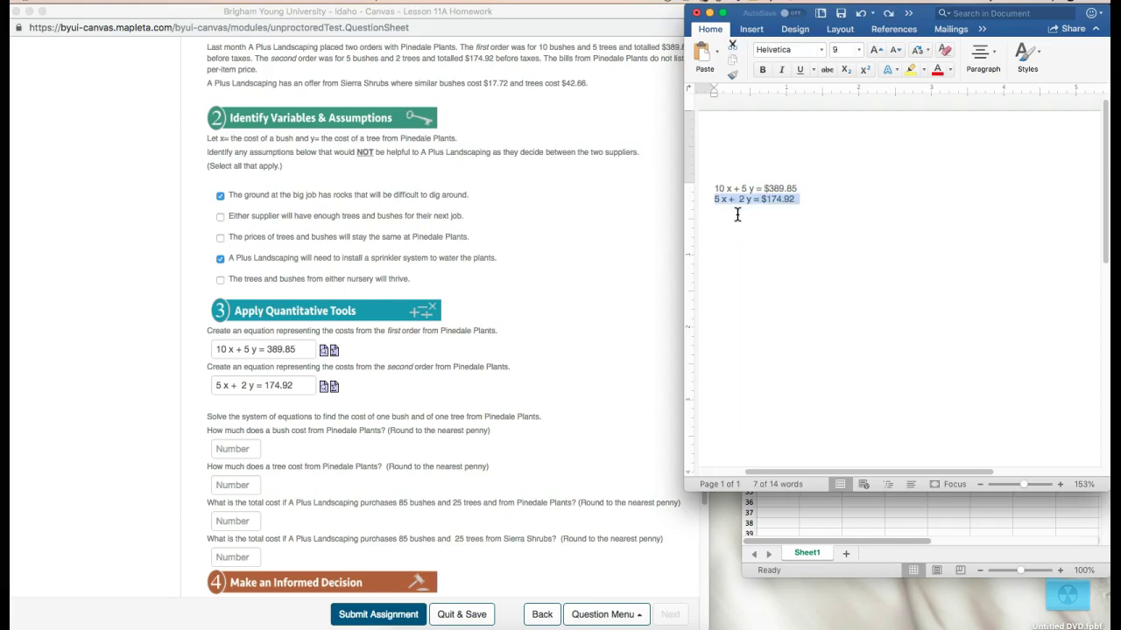
{"action": "left_click", "coordinate": [737, 214]}
{"action": "key", "text": "super+v"}
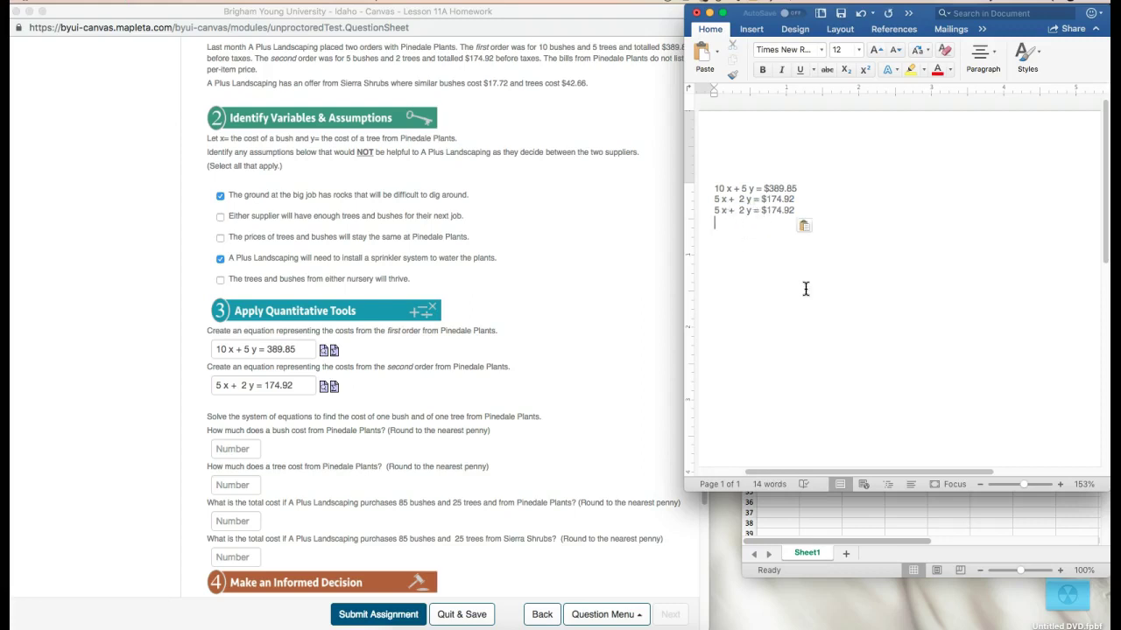
Subtract -5x from both sides and write 2 y = -5x+ 174.92.
{"action": "type", "text": "-5x"}
{"action": "key", "text": "Tab"}
{"action": "type", "text": "-"}
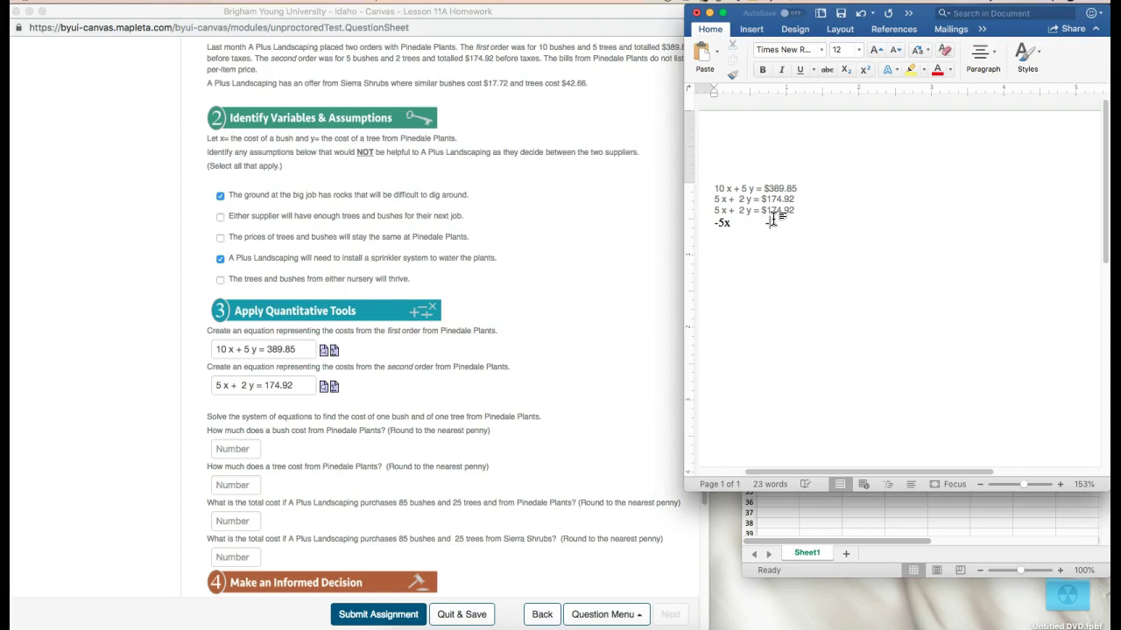
{"action": "type", "text": "5x"}
{"action": "key", "text": "Return"}
{"action": "type", "text": "2 y = 174.92"}
{"action": "left_click", "coordinate": [741, 237]}
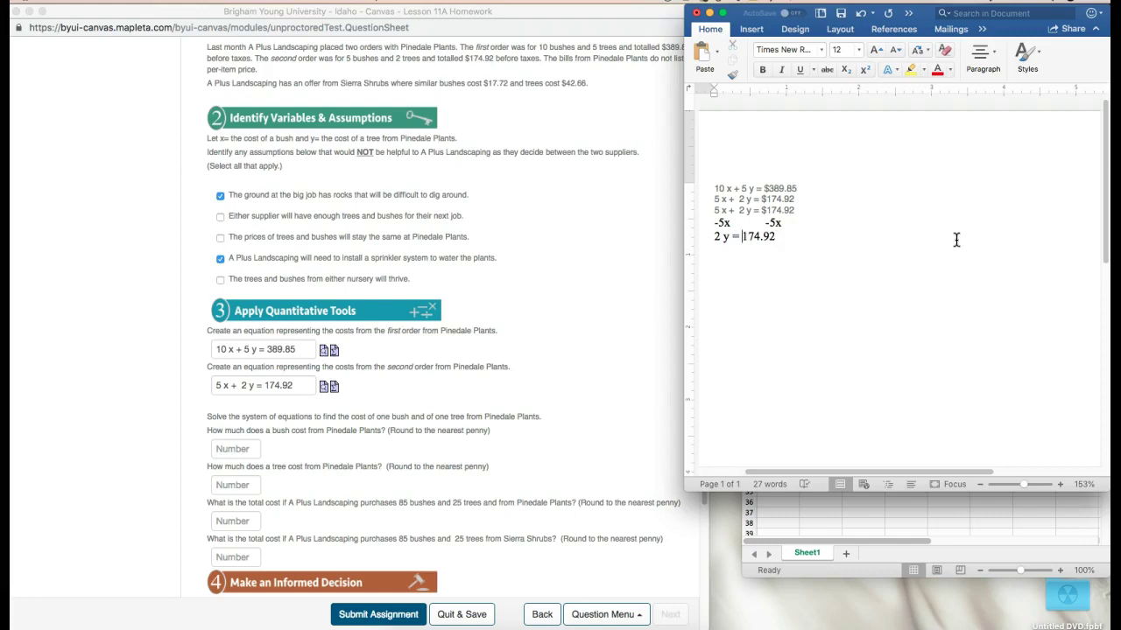
{"action": "type", "text": "-5x+"}
Divide every term by 2 and write the result Y = -5/2 x.
{"action": "scroll", "coordinate": [438, 350], "scroll_direction": "up", "scroll_amount": 1}
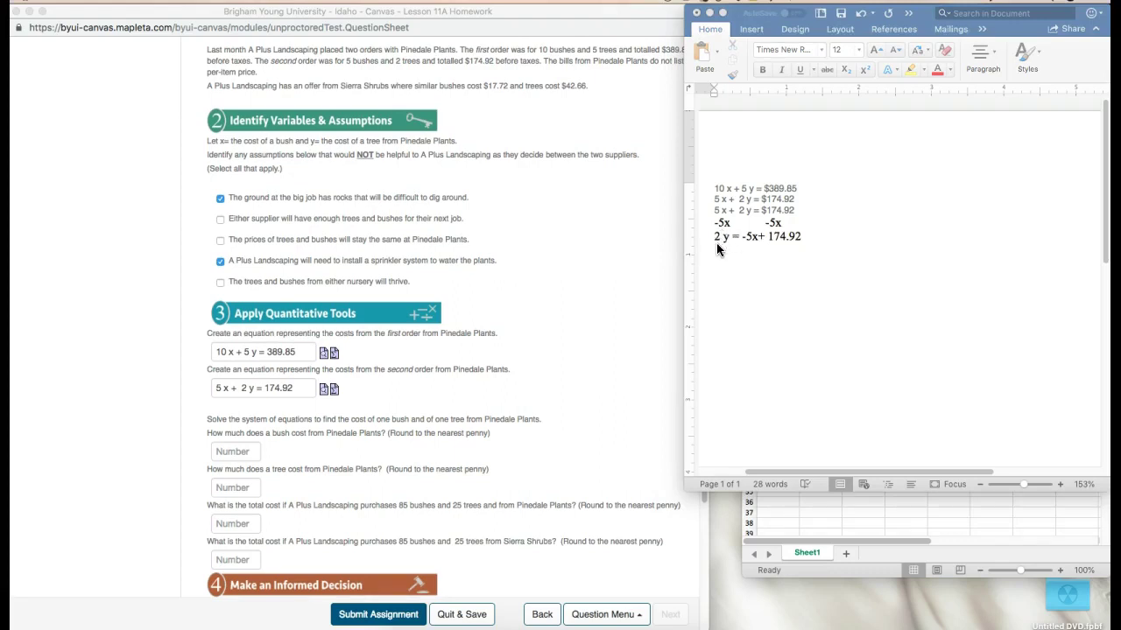
{"action": "left_click", "coordinate": [725, 238]}
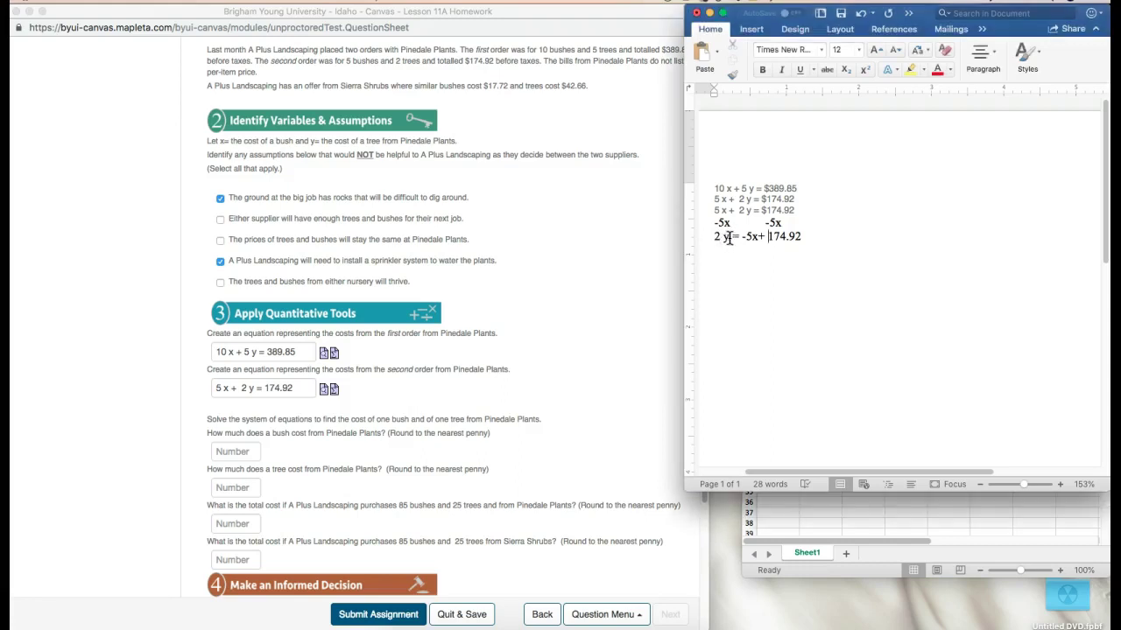
{"action": "type", "text": "/2"}
{"action": "left_click", "coordinate": [767, 238]}
{"action": "type", "text": "/2"}
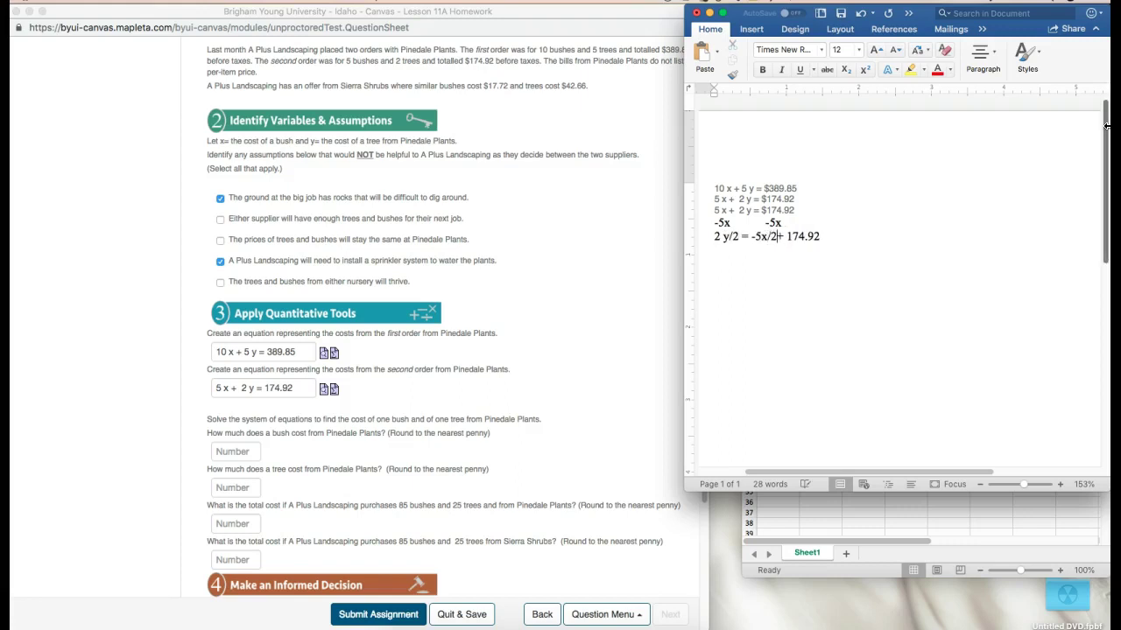
{"action": "left_click", "coordinate": [823, 235]}
{"action": "type", "text": "/2"}
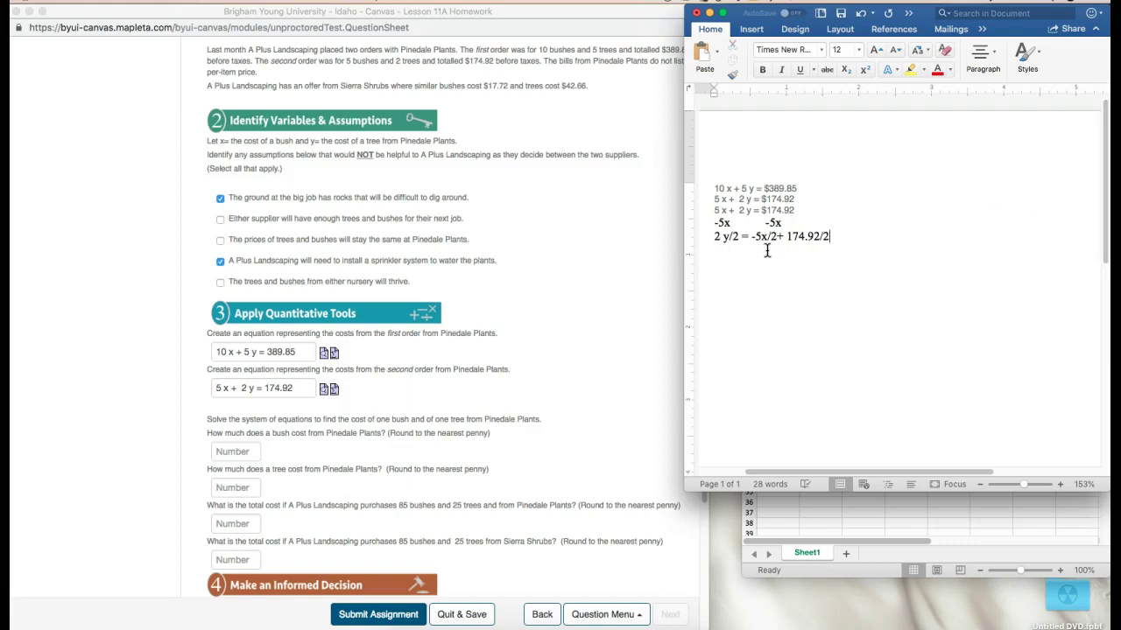
{"action": "key", "text": "Return"}
{"action": "type", "text": "Y = -5/2 x"}
{"action": "key", "text": "Return"}
Calculate =174.92/2 in Excel cell A1, giving 87.46, and verify the formula.
{"action": "left_click", "coordinate": [827, 511]}
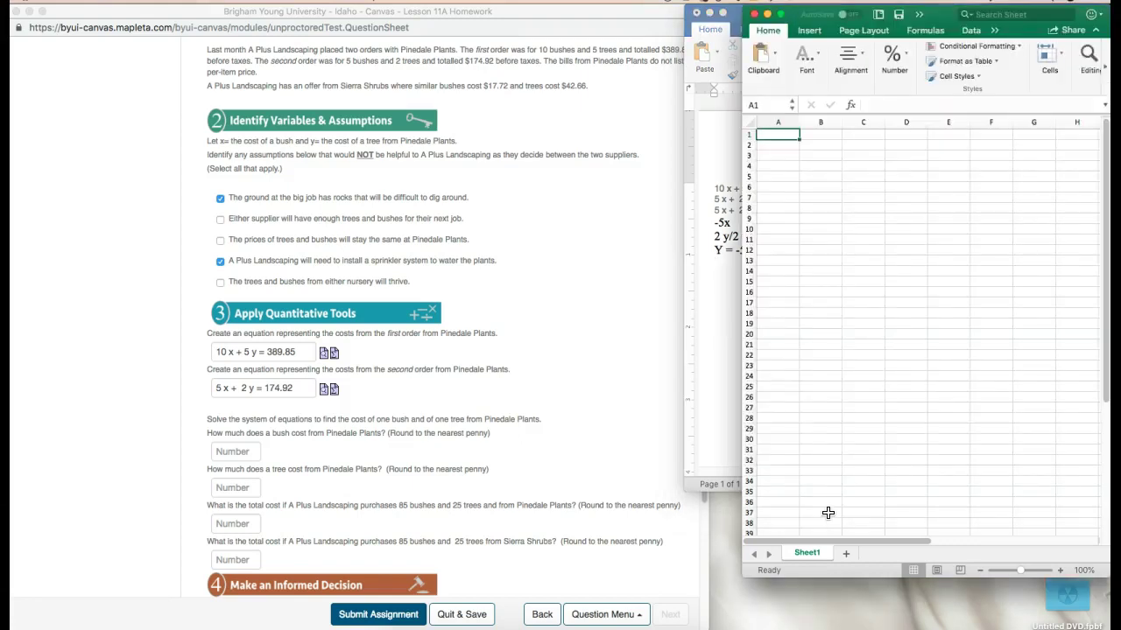
{"action": "type", "text": "=17"}
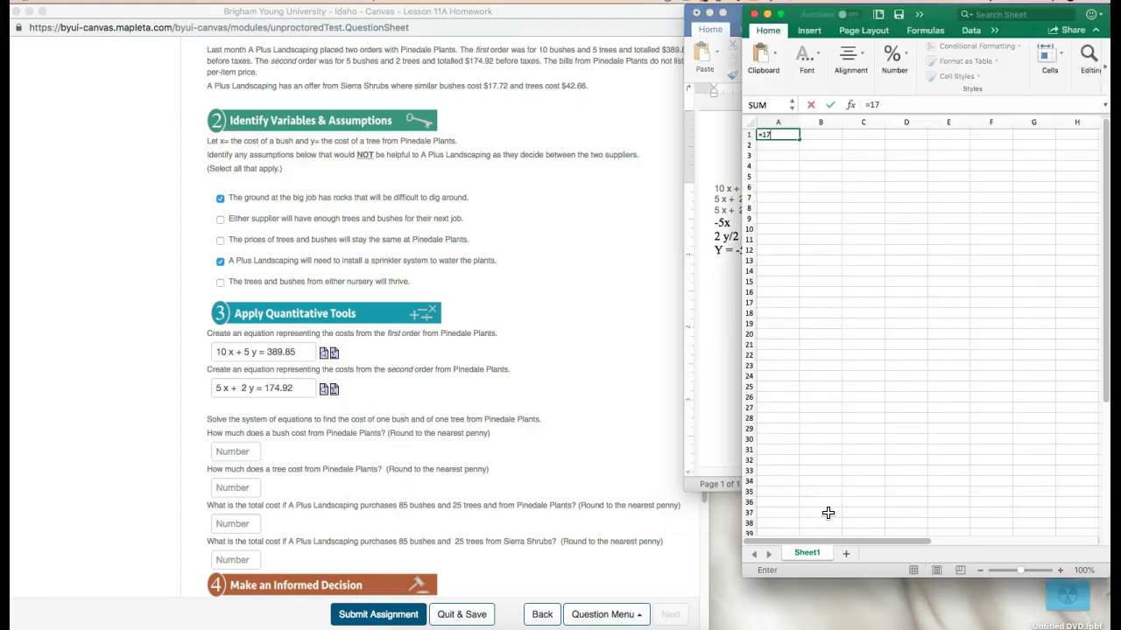
{"action": "type", "text": "4.92/2"}
{"action": "key", "text": "Return"}
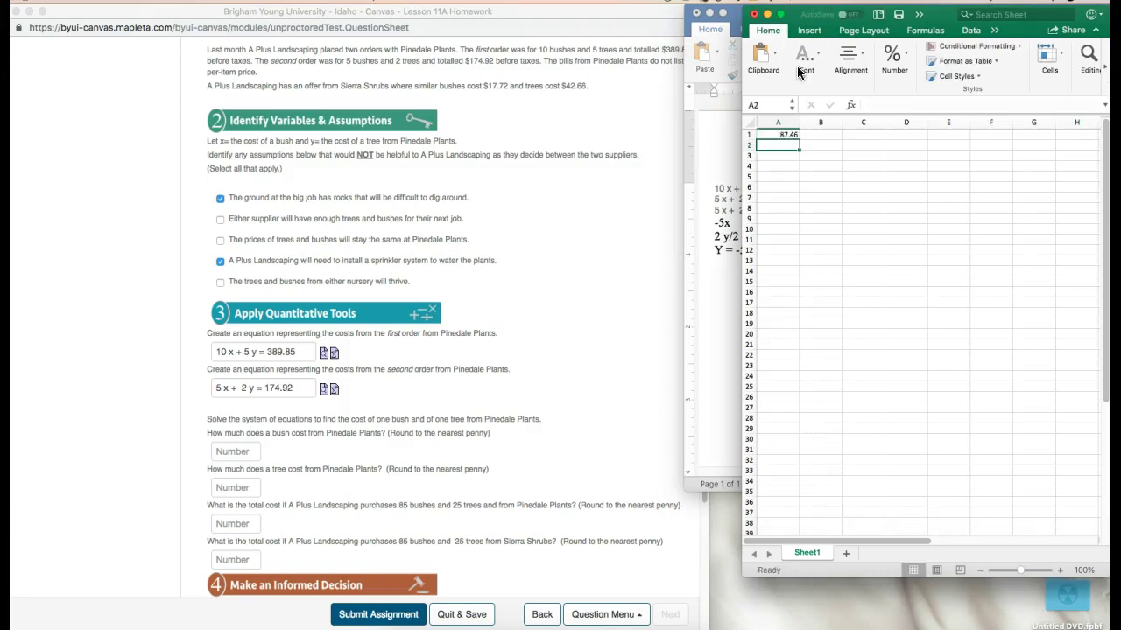
{"action": "left_click", "coordinate": [786, 134]}
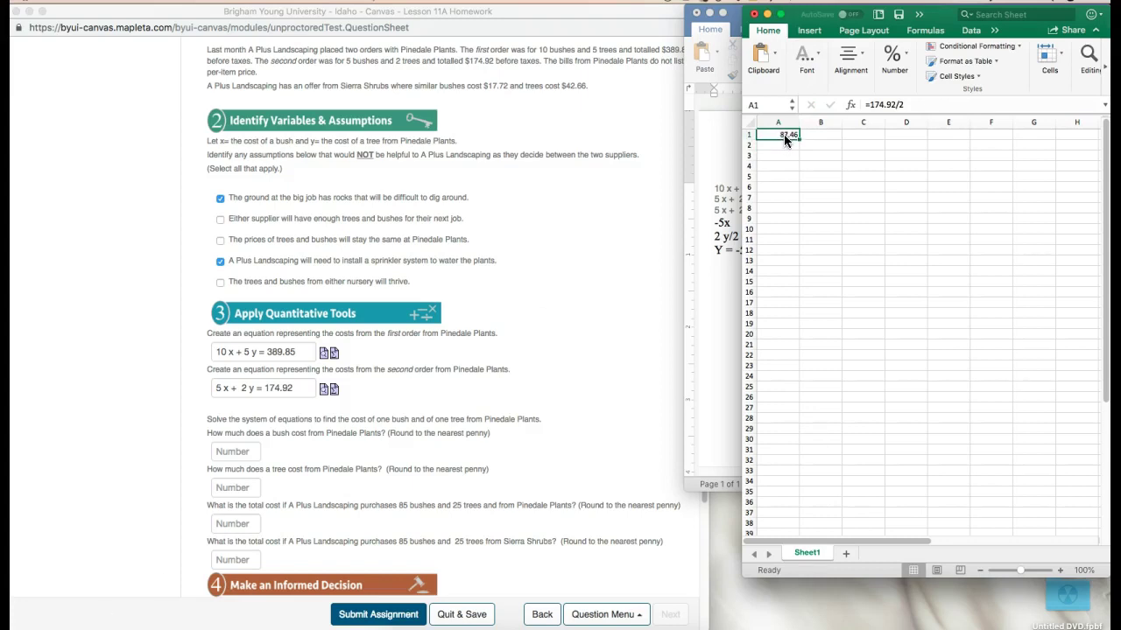
{"action": "double_click", "coordinate": [782, 134]}
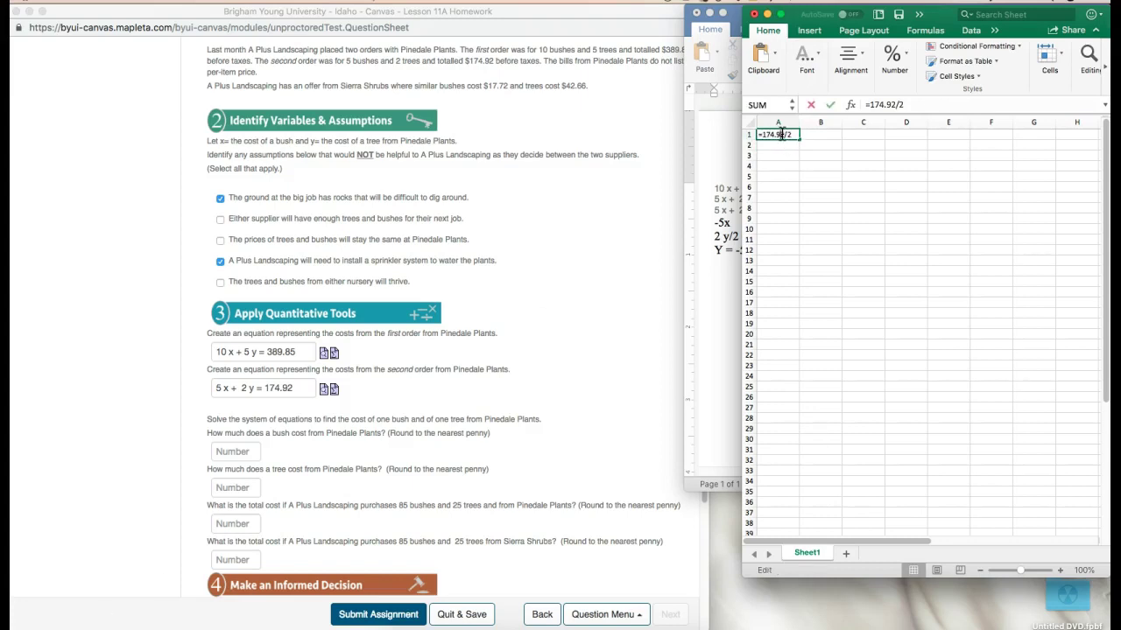
{"action": "key", "text": "Return"}
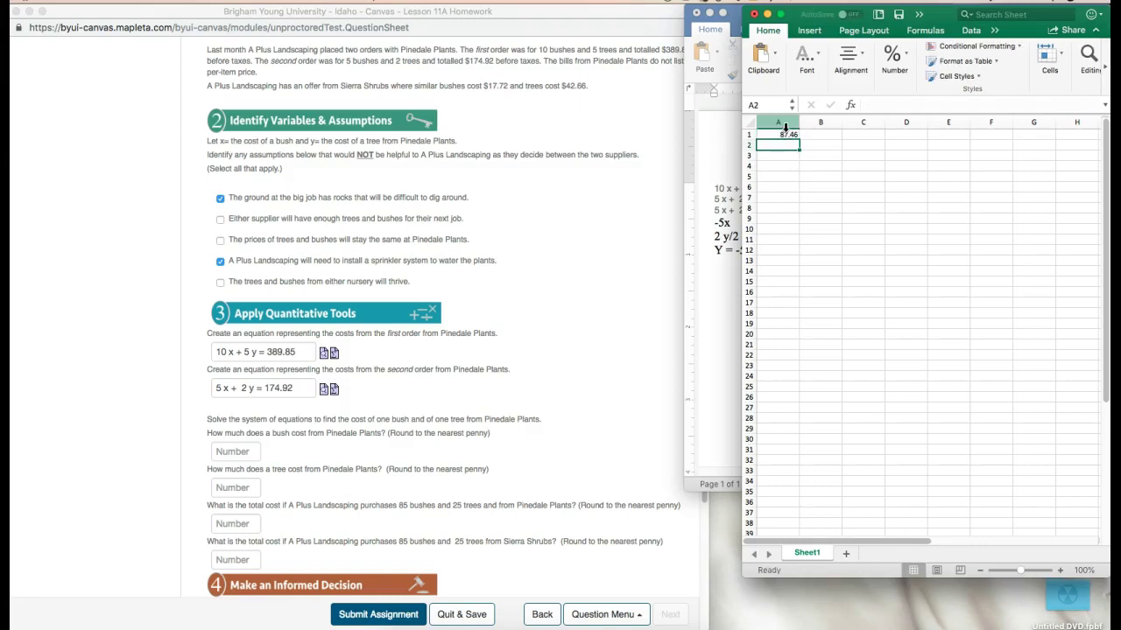
{"action": "left_click", "coordinate": [717, 304]}
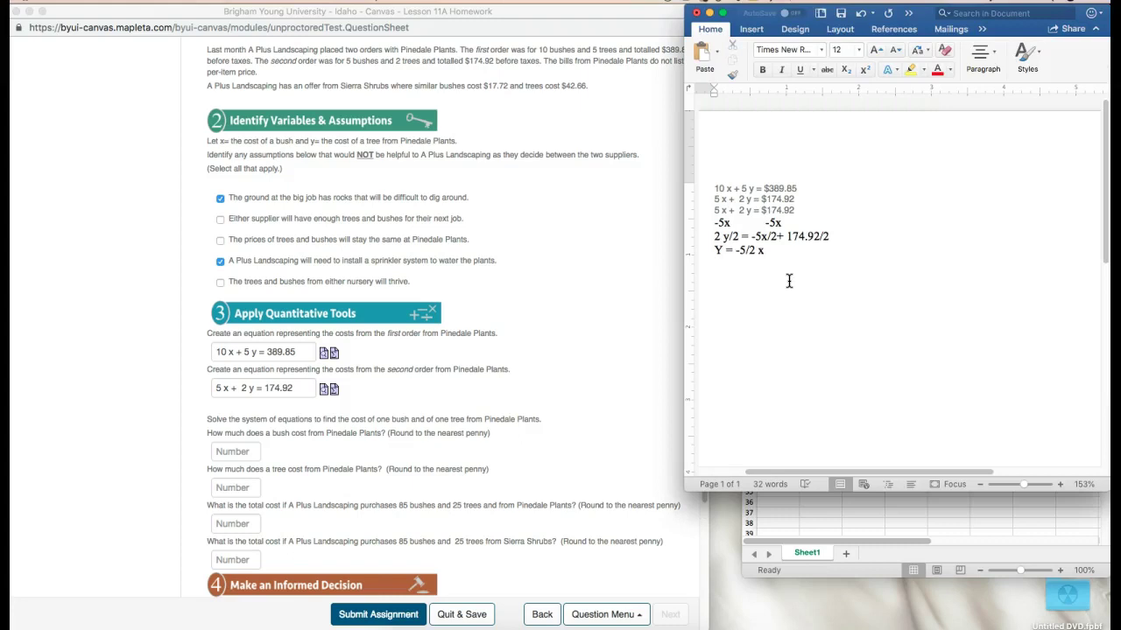
Complete the solved line as Y = -5/2 x + 87.46.
{"action": "left_click", "coordinate": [807, 250]}
{"action": "type", "text": "+ 87.46"}
{"action": "left_click_drag", "start_coordinate": [806, 251], "coordinate": [742, 251]}
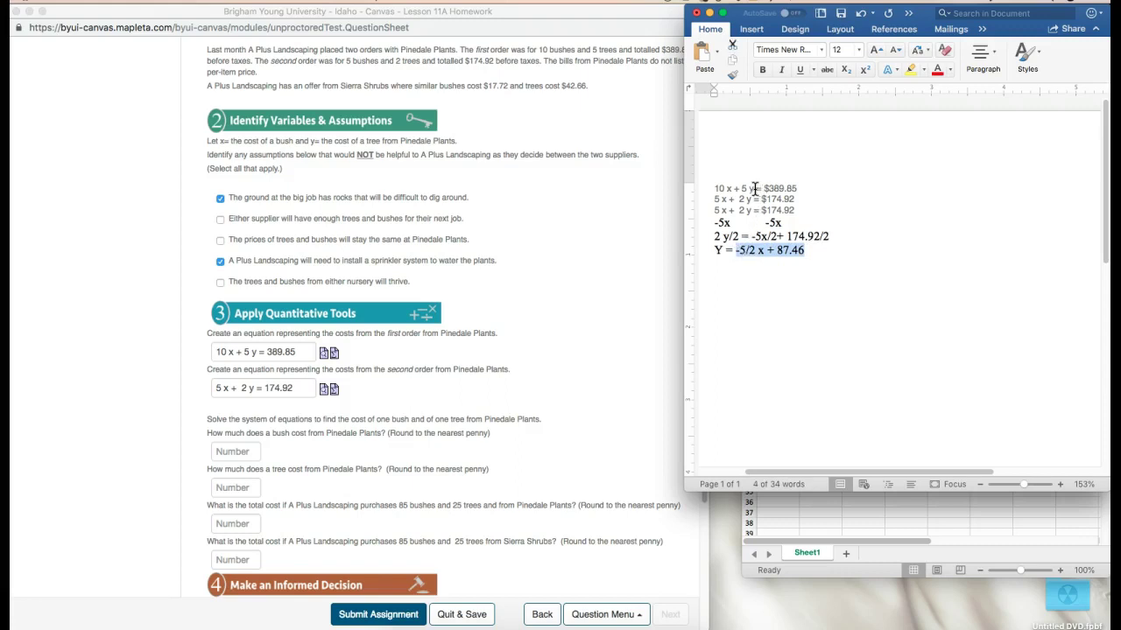
Copy the first equation below and substitute y: 10 x + 5( -5/2 x + 87.46) = $389.85.
{"action": "left_click_drag", "start_coordinate": [809, 188], "coordinate": [716, 189]}
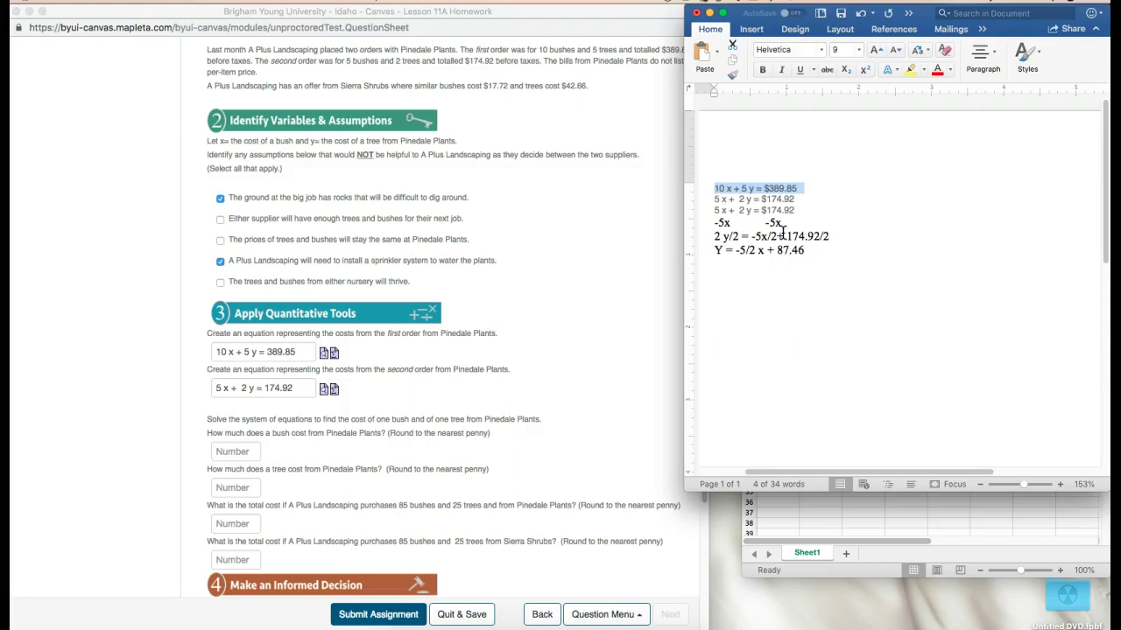
{"action": "key", "text": "super+c"}
{"action": "left_click", "coordinate": [753, 269]}
{"action": "key", "text": "Return"}
{"action": "key", "text": "super+v"}
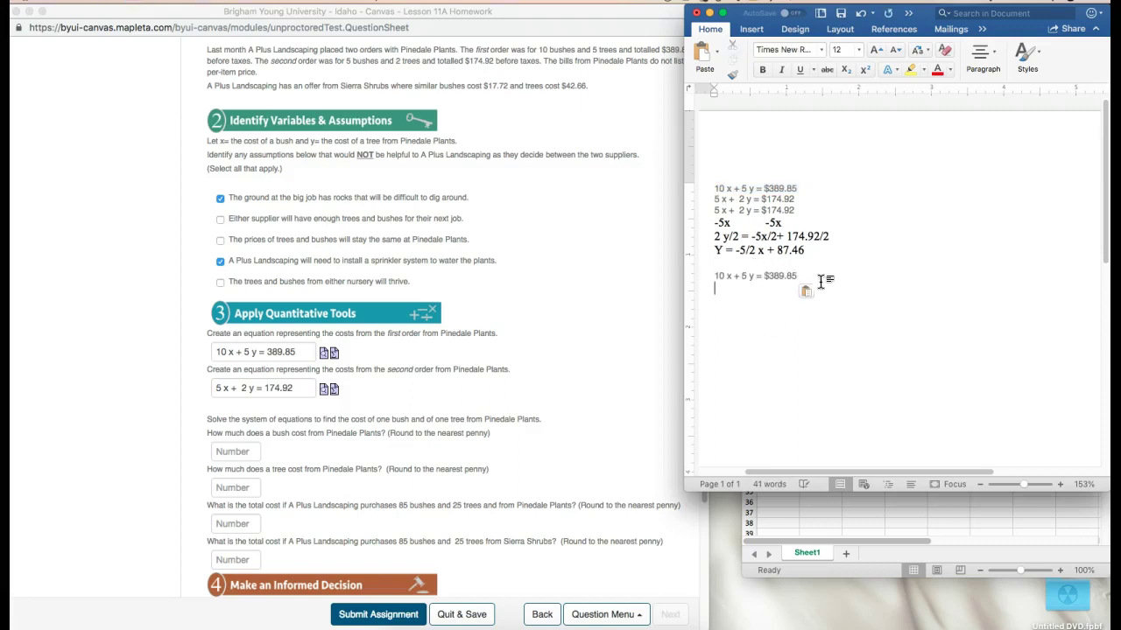
{"action": "left_click", "coordinate": [750, 276]}
{"action": "key", "text": "BackSpace"}
{"action": "left_click_drag", "start_coordinate": [804, 249], "coordinate": [738, 250]}
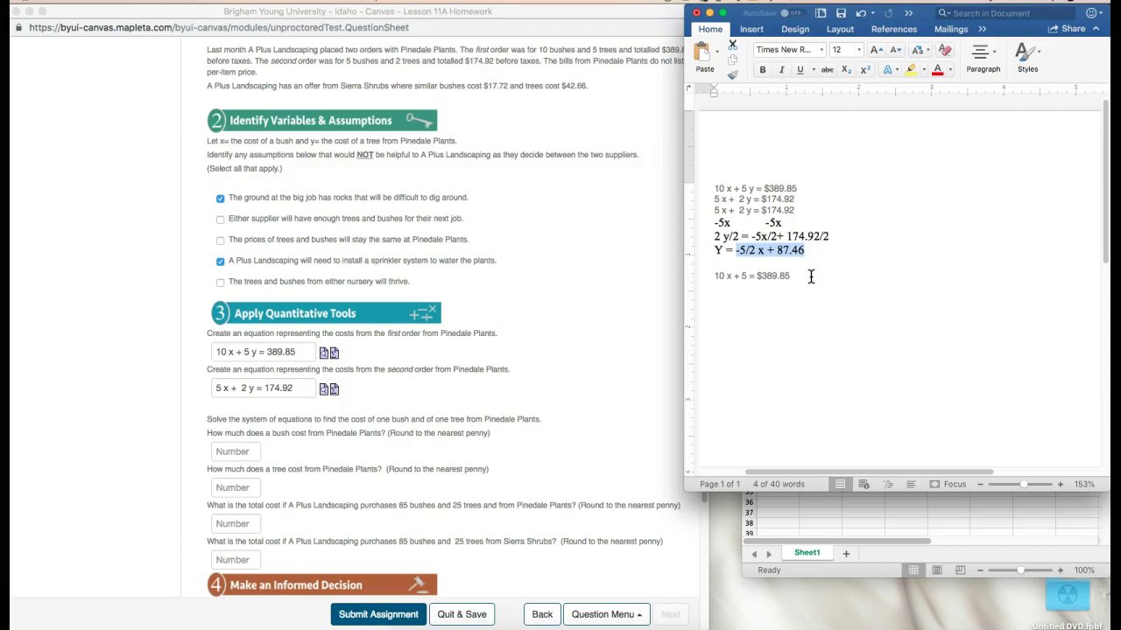
{"action": "left_click", "coordinate": [746, 276]}
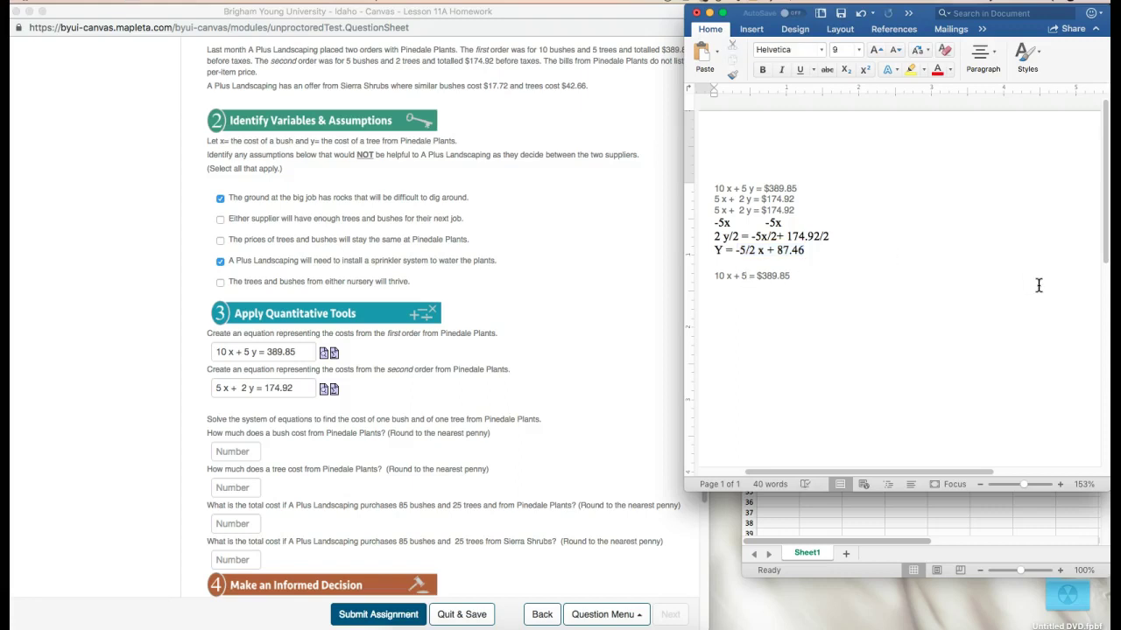
{"action": "type", "text": "("}
{"action": "key", "text": "super+v"}
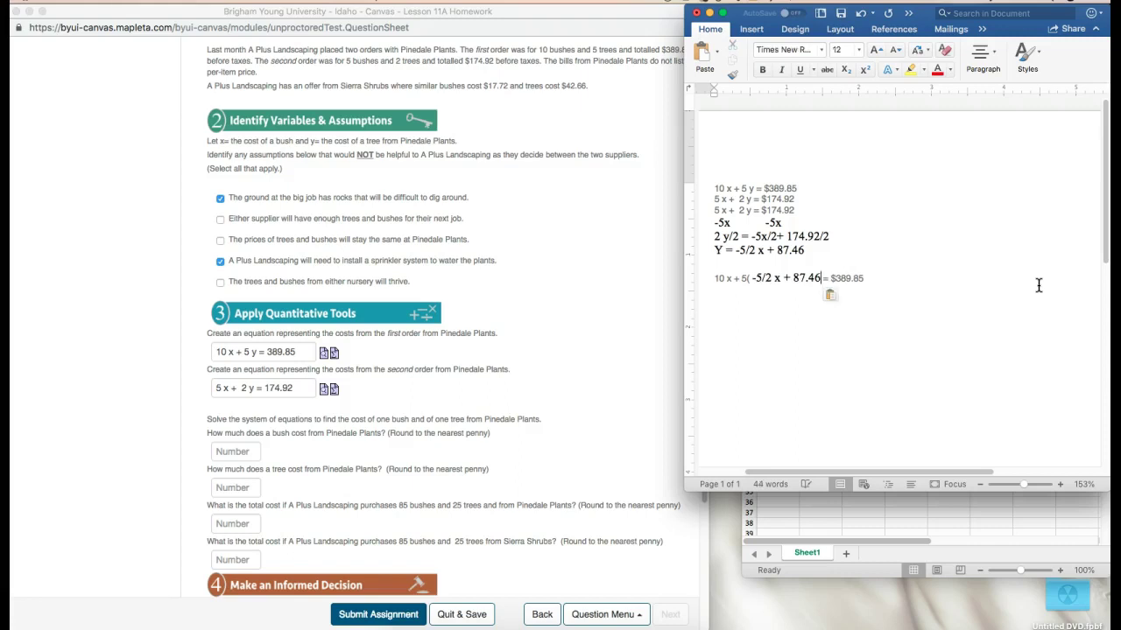
{"action": "type", "text": ")"}
Enter =A1*5 in Excel cell A2, giving 437.3.
{"action": "left_click_drag", "start_coordinate": [926, 8], "coordinate": [557, 7]}
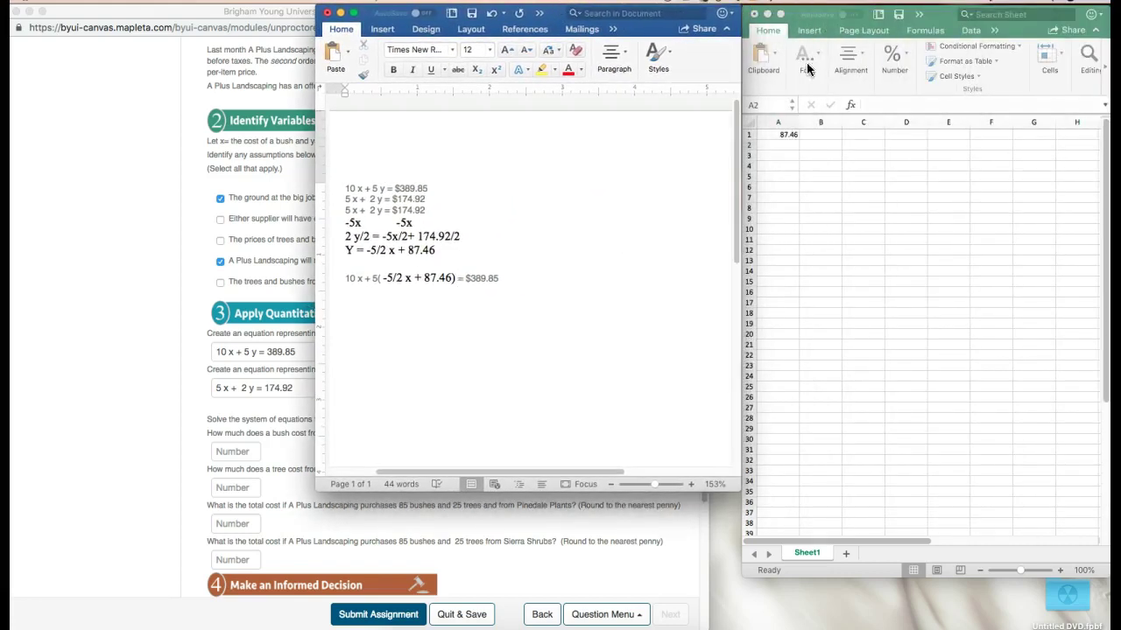
{"action": "left_click", "coordinate": [776, 143]}
{"action": "type", "text": "="}
{"action": "left_click", "coordinate": [788, 135]}
{"action": "type", "text": "*5"}
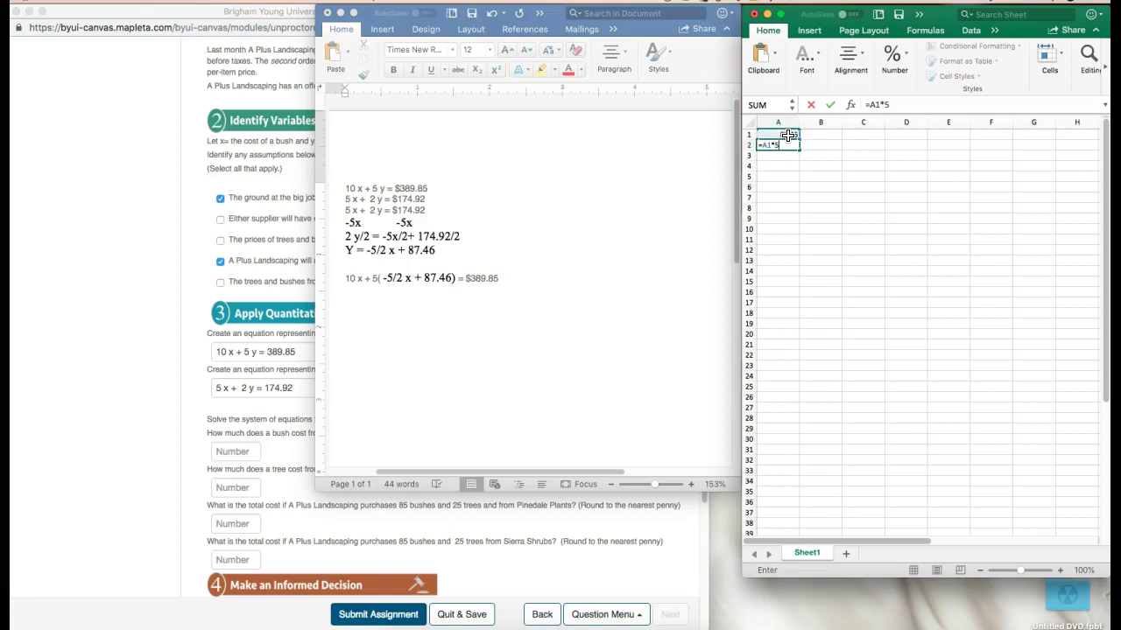
{"action": "key", "text": "Return"}
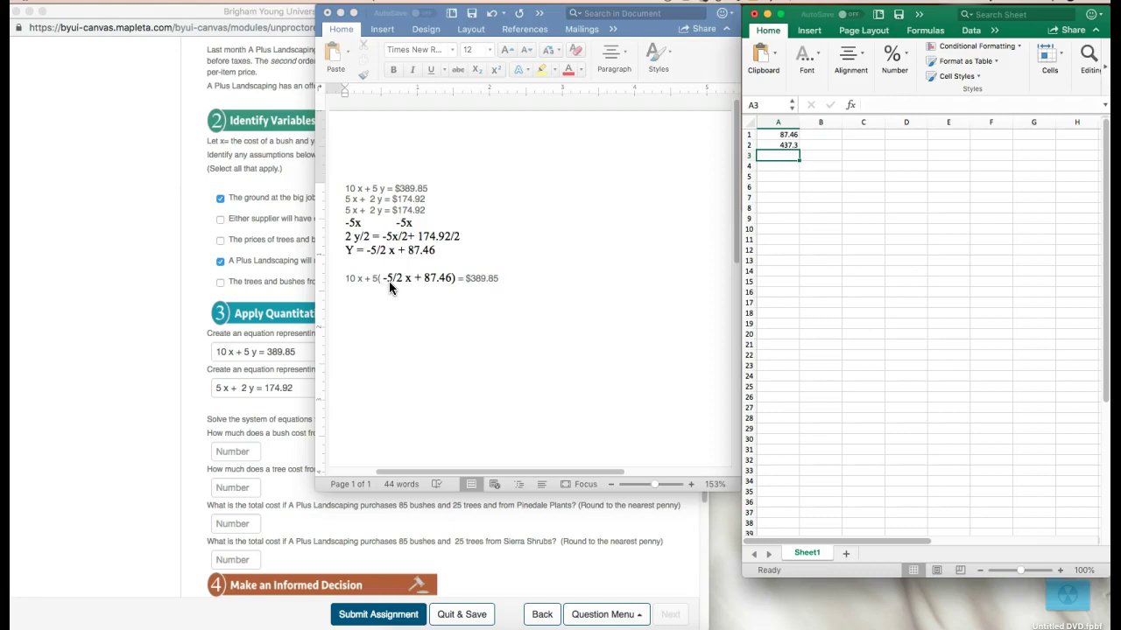
{"action": "left_click", "coordinate": [481, 278]}
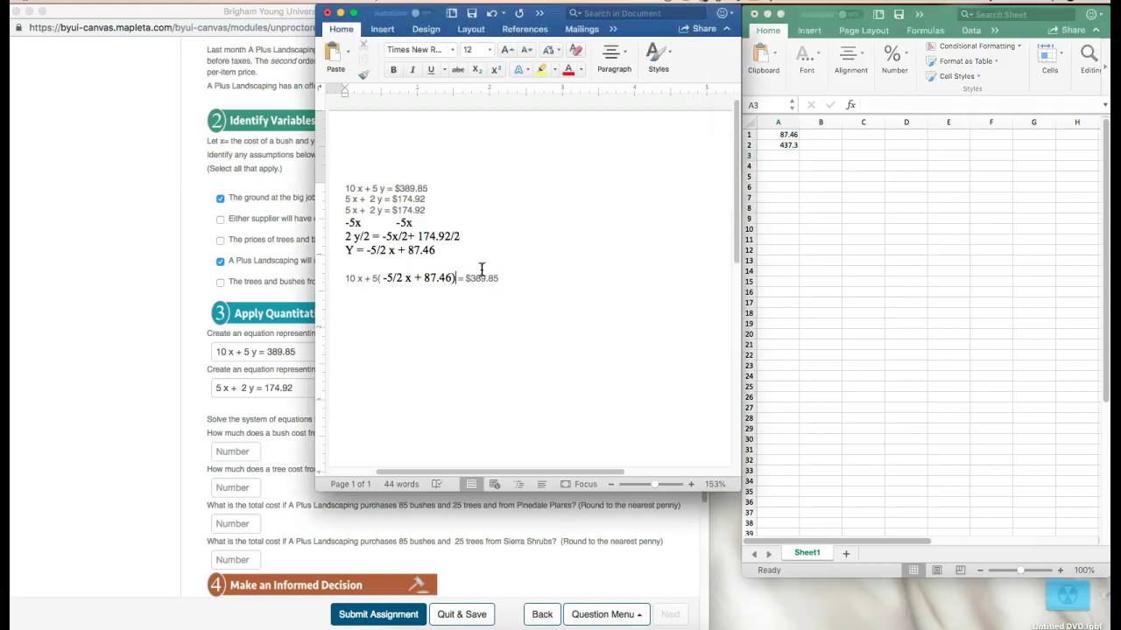
{"action": "left_click", "coordinate": [326, 278]}
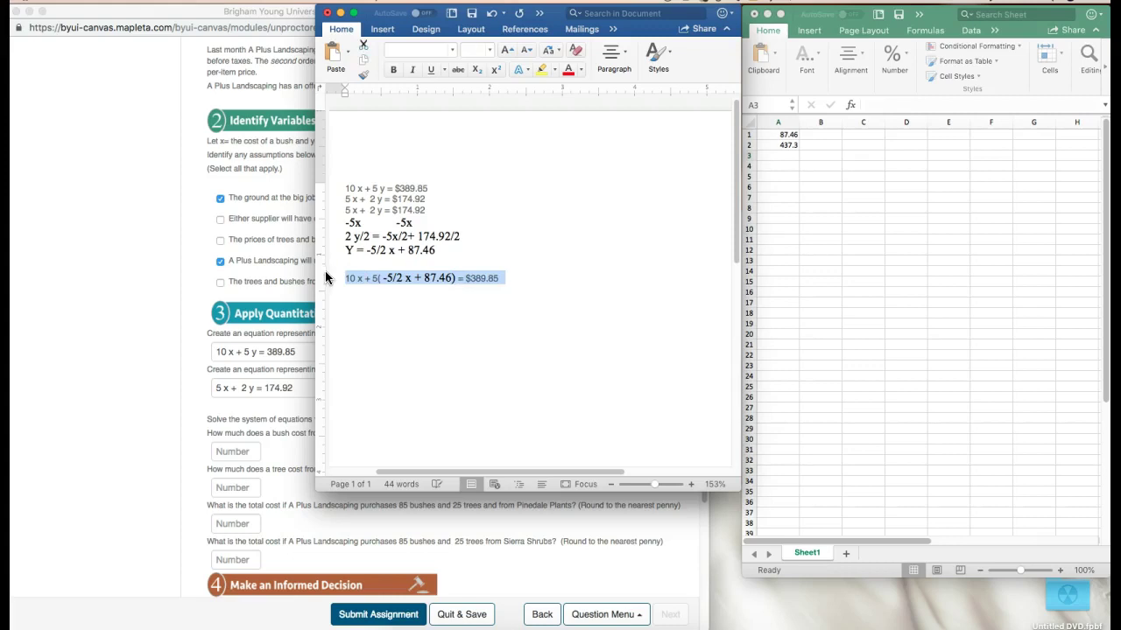
Duplicate the substituted equation and rewrite the copy as 10 x -25/2 x + 437.3 = 389.85.
{"action": "key", "text": "cmd+c"}
{"action": "left_click", "coordinate": [365, 294]}
{"action": "key", "text": "cmd+v"}
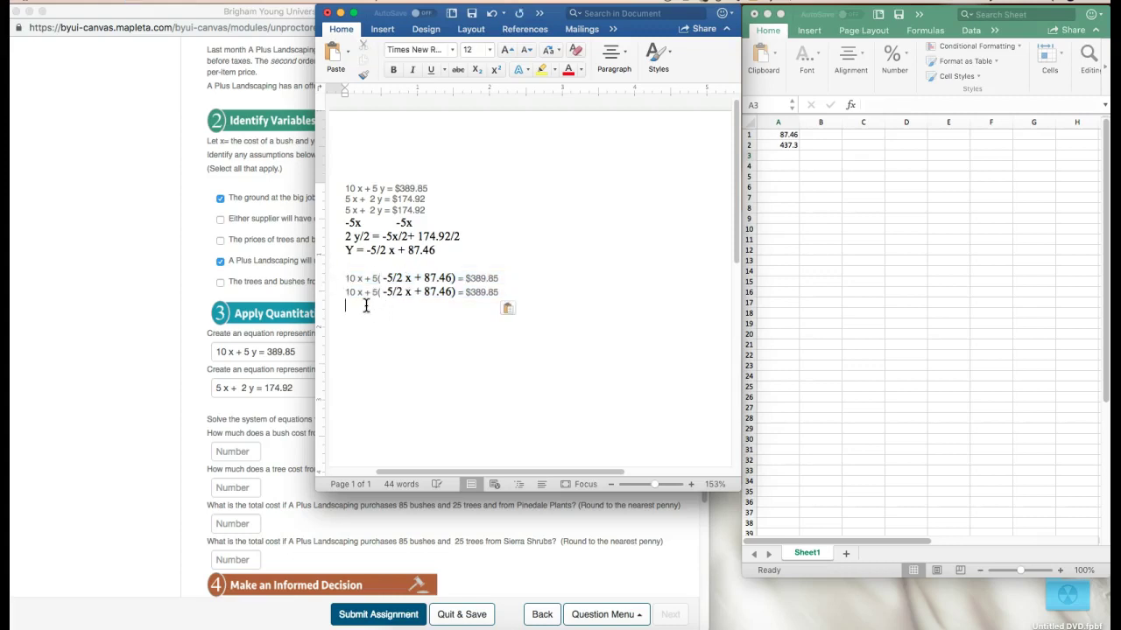
{"action": "left_click_drag", "start_coordinate": [368, 295], "coordinate": [393, 295]}
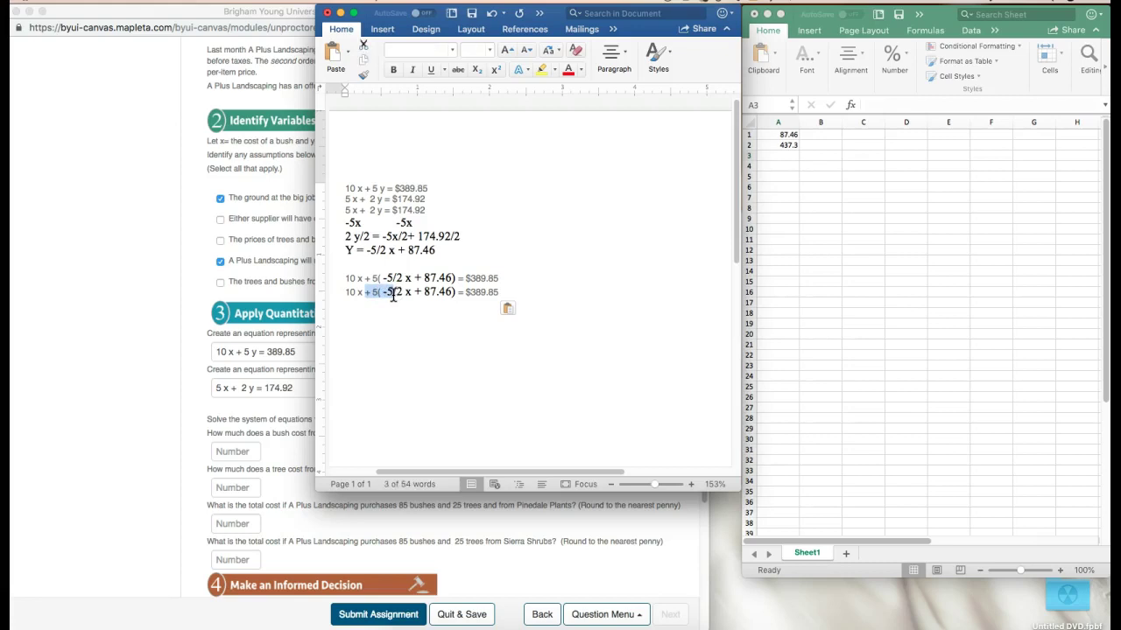
{"action": "type", "text": "-25"}
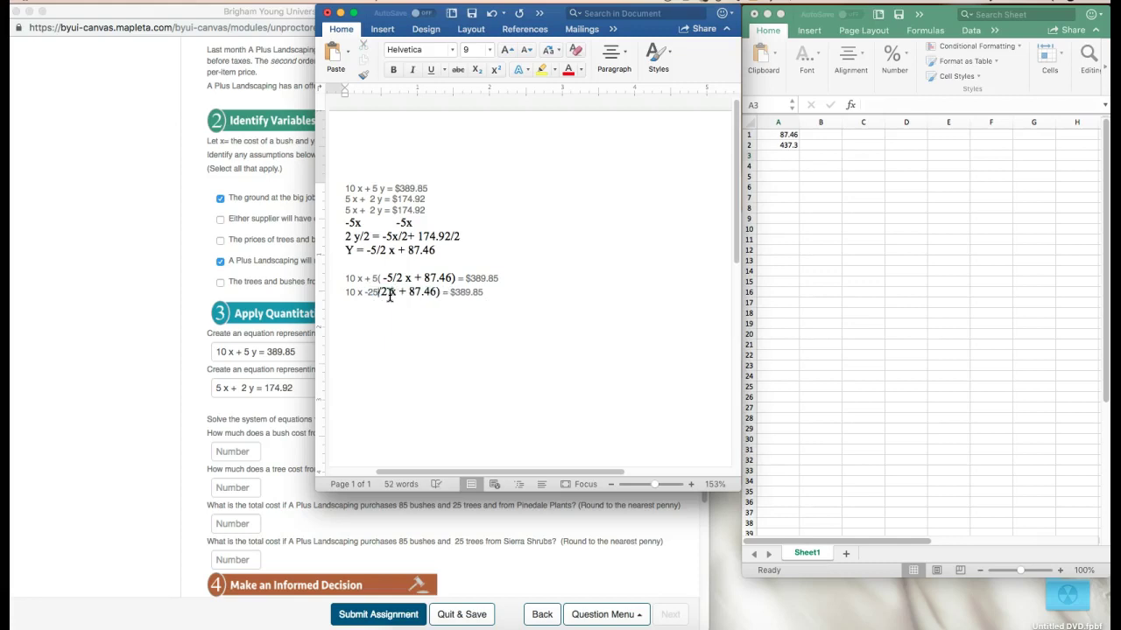
{"action": "left_click_drag", "start_coordinate": [408, 296], "coordinate": [439, 298]}
{"action": "key", "text": "BackSpace"}
{"action": "type", "text": "437.3"}
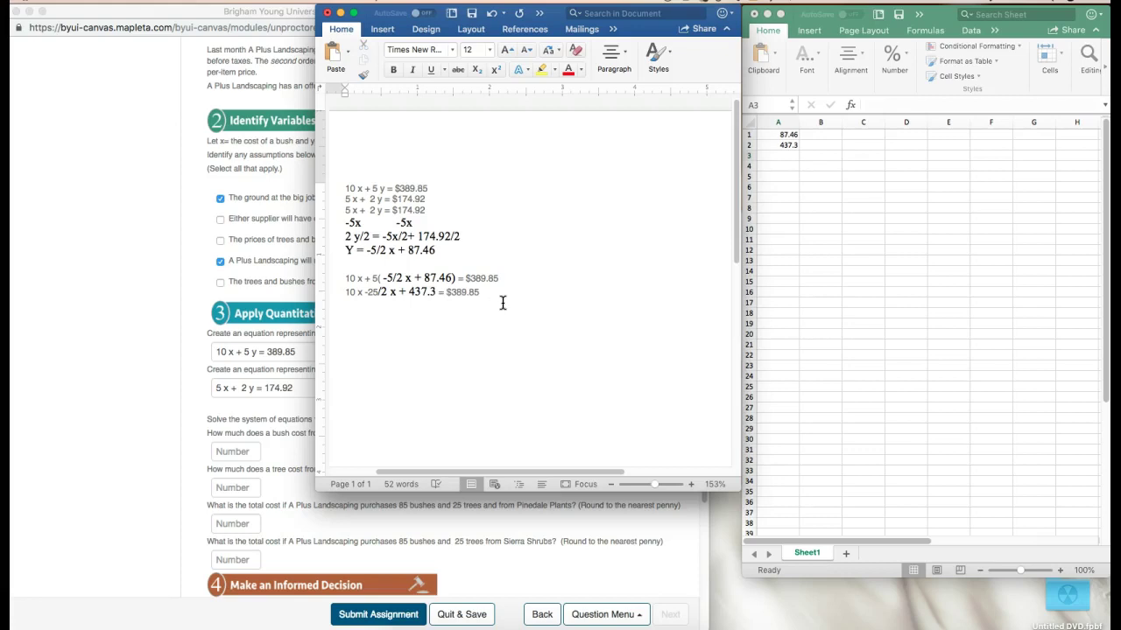
Remove the dollar sign from 389.85 and write -437.3 beneath both sides.
{"action": "key", "text": "End"}
{"action": "double_click", "coordinate": [448, 292]}
{"action": "key", "text": "BackSpace"}
{"action": "key", "text": "Return"}
{"action": "type", "text": "-437.3   -437.3"}
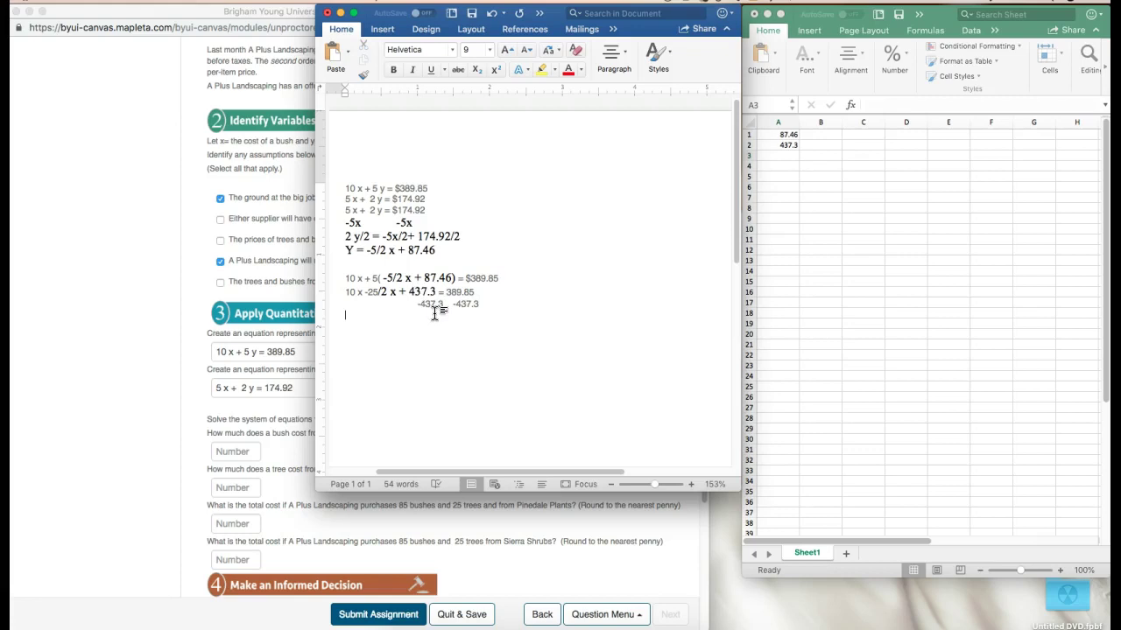
Start a new Word line reading 10 x -25/2 x =.
{"action": "left_click_drag", "start_coordinate": [344, 292], "coordinate": [399, 293]}
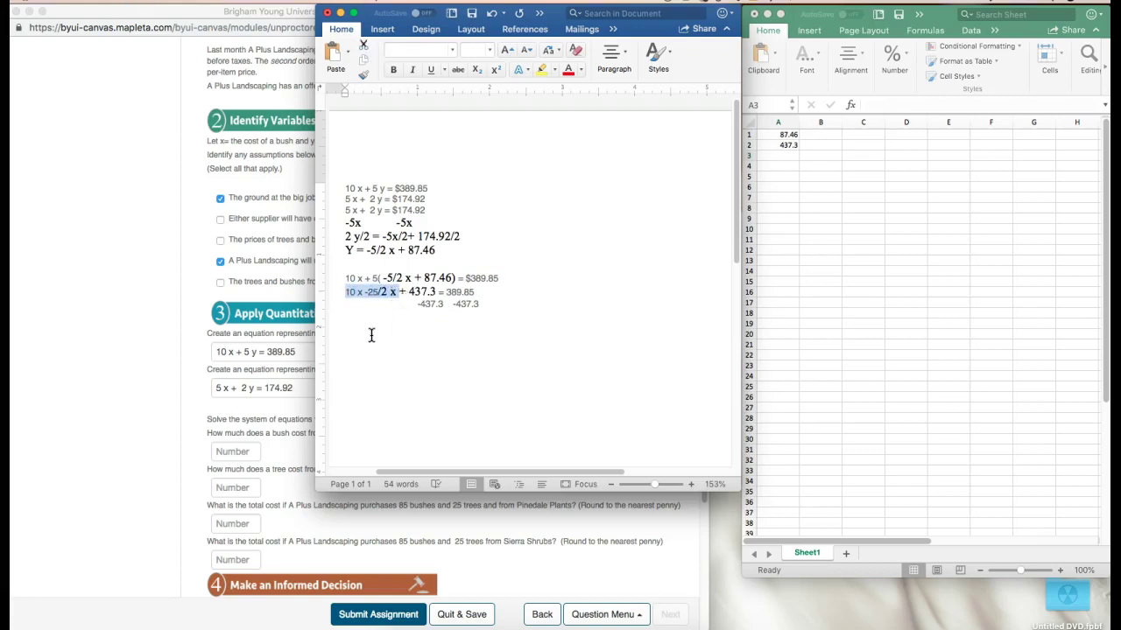
{"action": "left_click", "coordinate": [371, 335]}
{"action": "left_click", "coordinate": [371, 322]}
{"action": "key", "text": "super+v"}
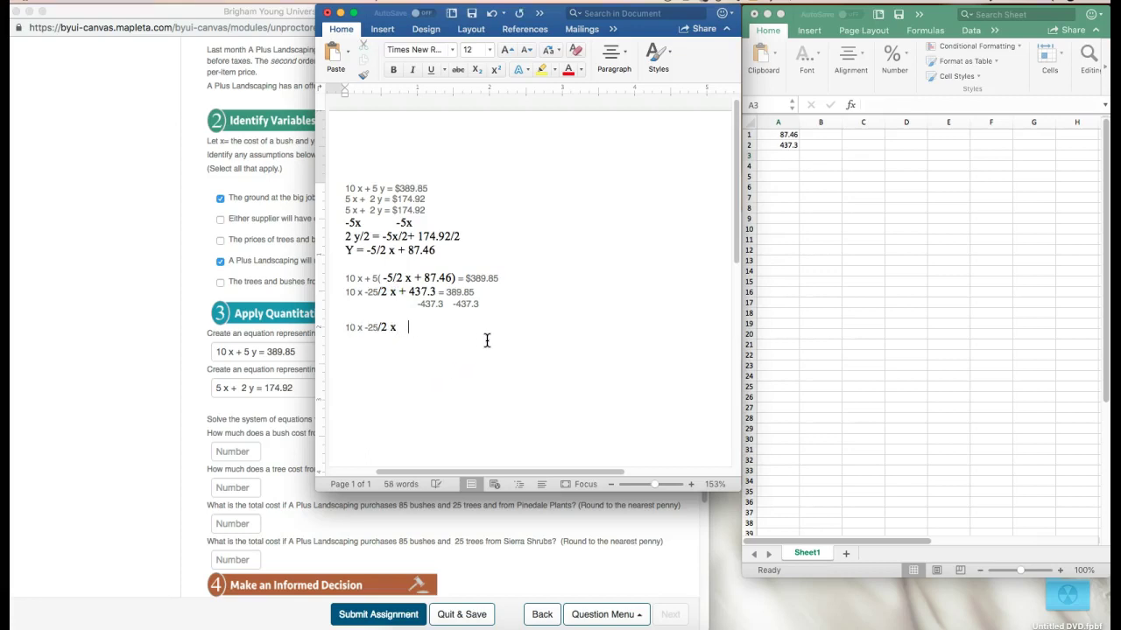
{"action": "type", "text": "="}
Negate A2 to -437.3 and enter =389.85+A2 in A3, giving -47.45.
{"action": "left_click", "coordinate": [789, 147]}
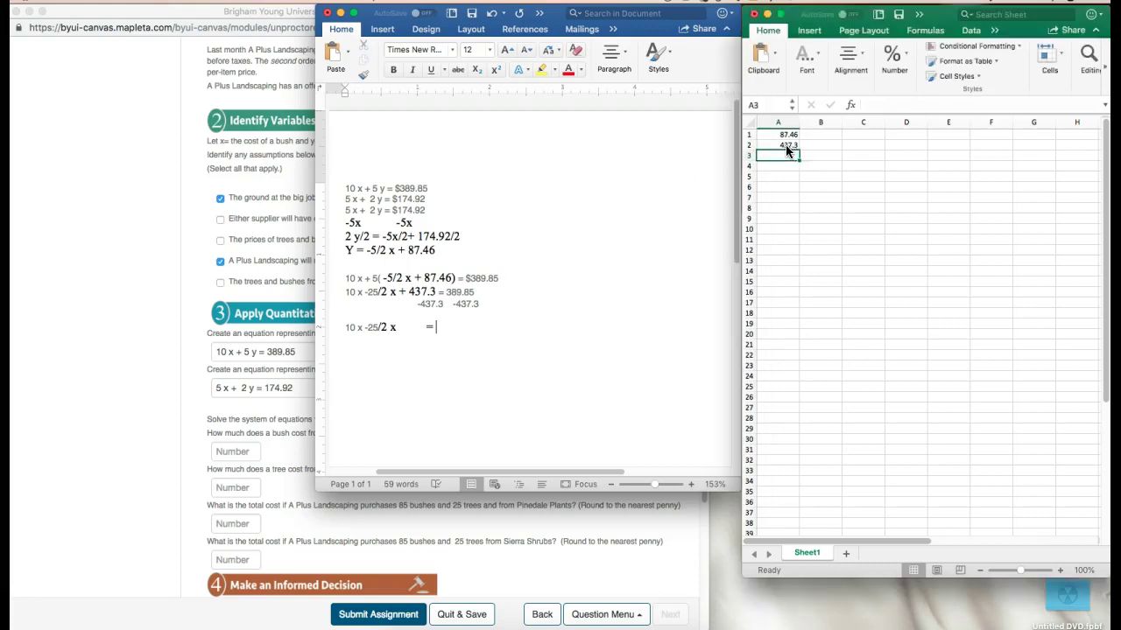
{"action": "left_click", "coordinate": [881, 104]}
{"action": "type", "text": "-"}
{"action": "key", "text": "Return"}
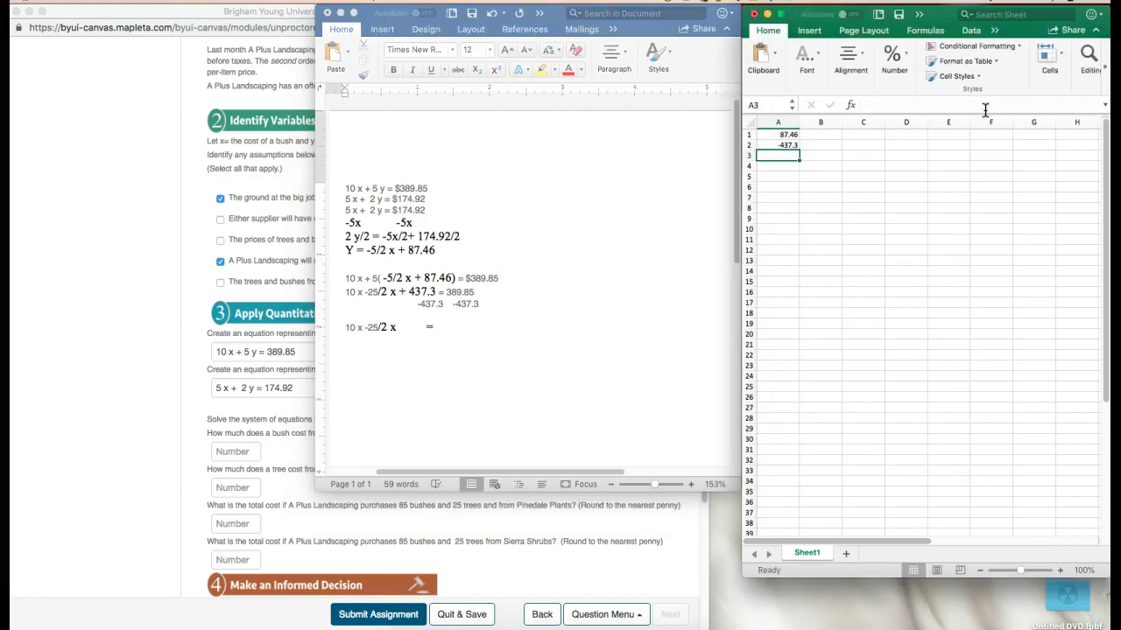
{"action": "type", "text": "="}
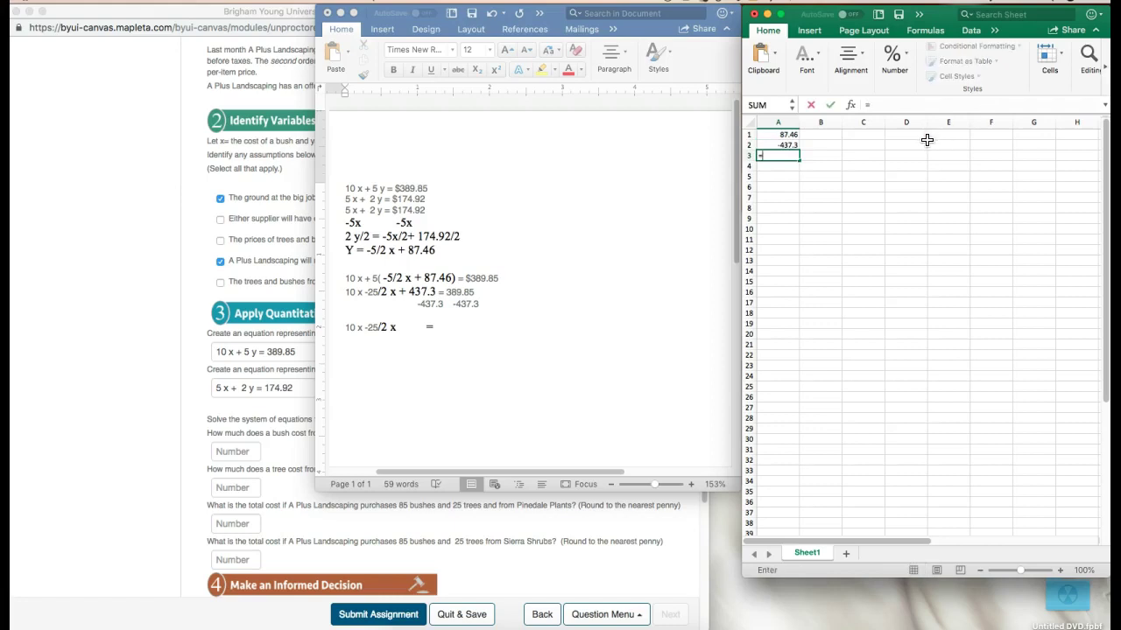
{"action": "type", "text": "389.85+"}
{"action": "key", "text": "Up"}
{"action": "key", "text": "Return"}
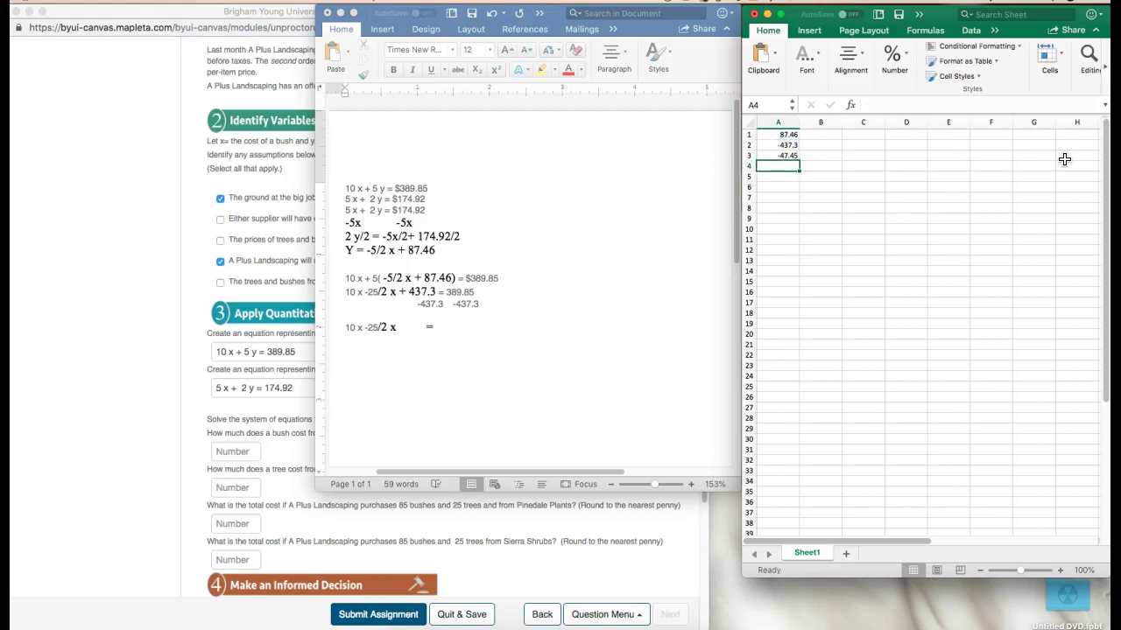
{"action": "left_click", "coordinate": [477, 321]}
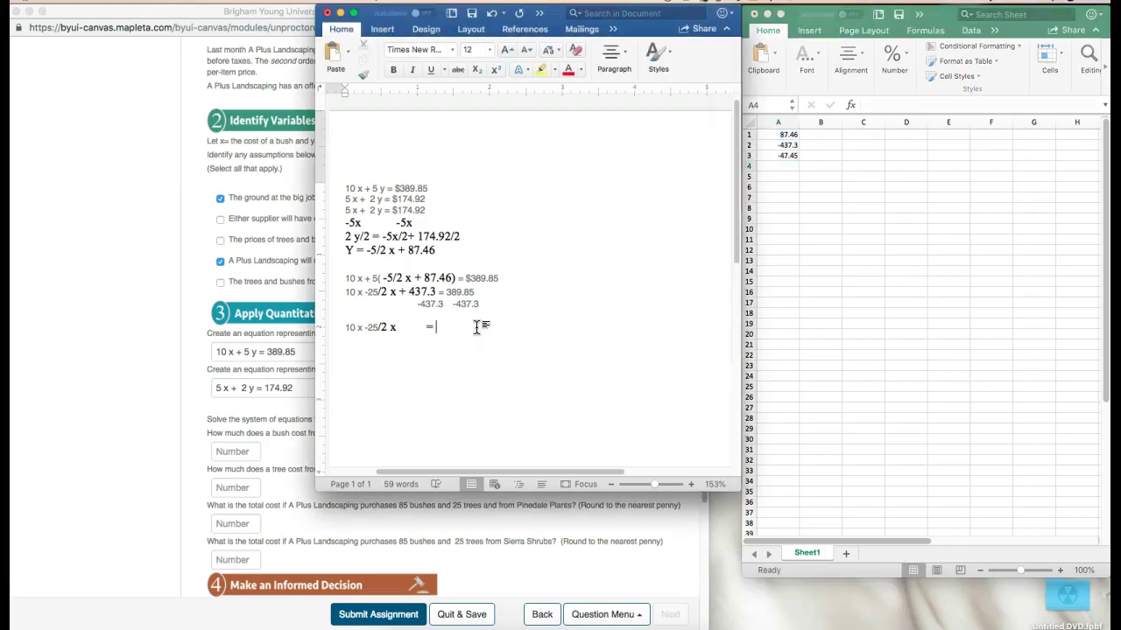
Finish the line with -47.45 and rewrite it below as 20/2X - 25/2 X = -47.45.
{"action": "type", "text": "-47.45"}
{"action": "key", "text": "Return"}
{"action": "type", "text": "10/1"}
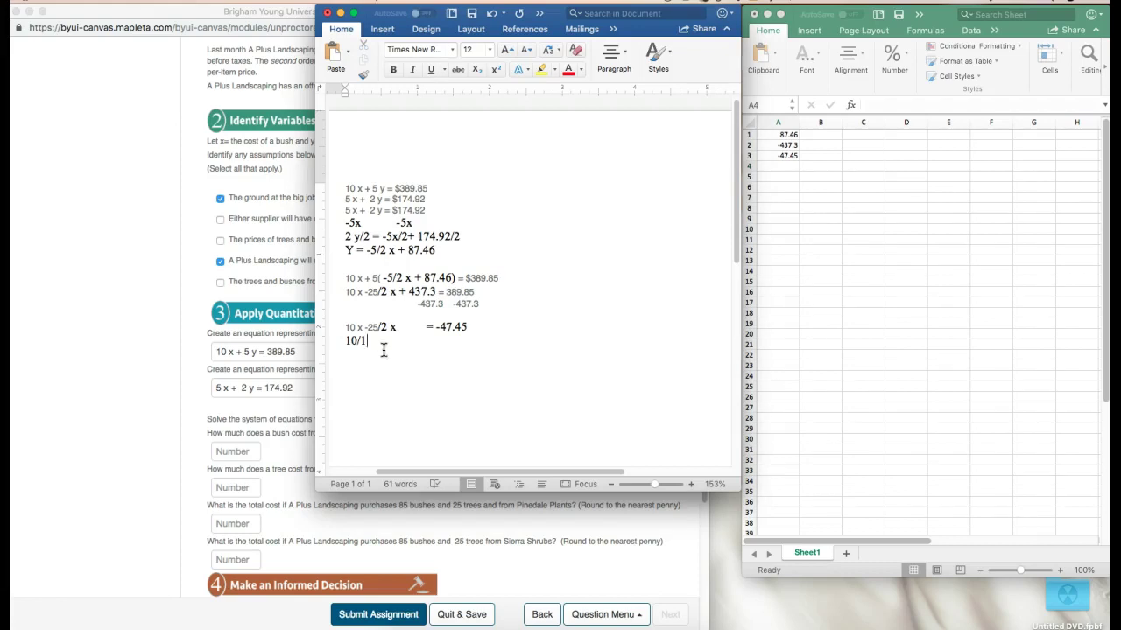
{"action": "type", "text": "20/2X - 25/2 X =-47.45"}
Write -5/2 X = -47.45 and divide both sides by -5/2 beneath it.
{"action": "key", "text": "Return"}
{"action": "type", "text": "5/"}
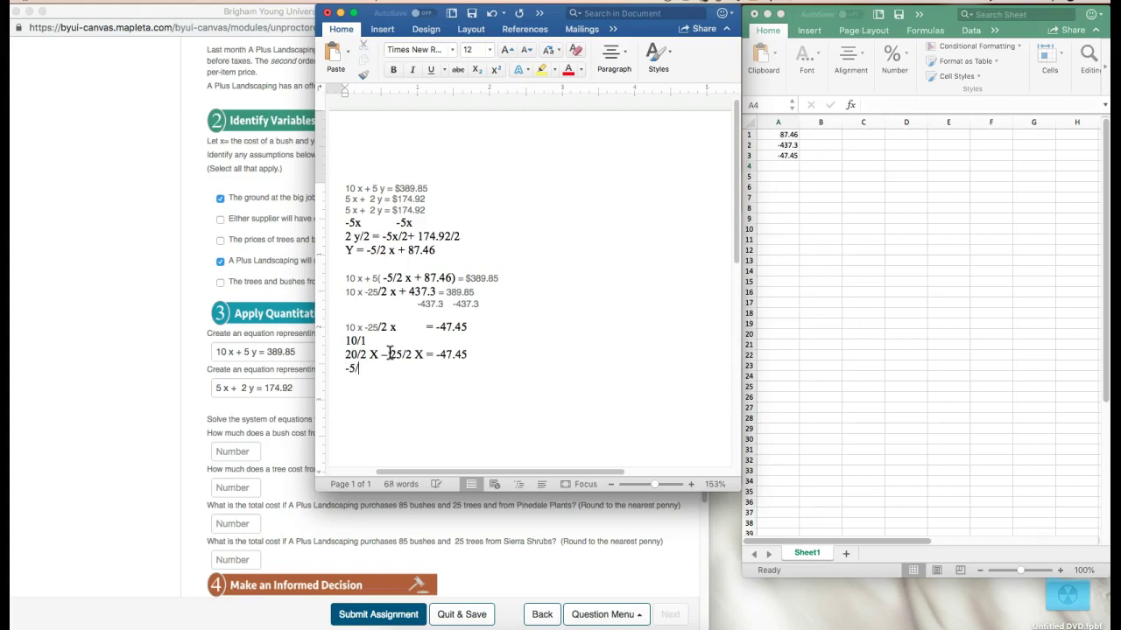
{"action": "type", "text": "2 X      = -47.45"}
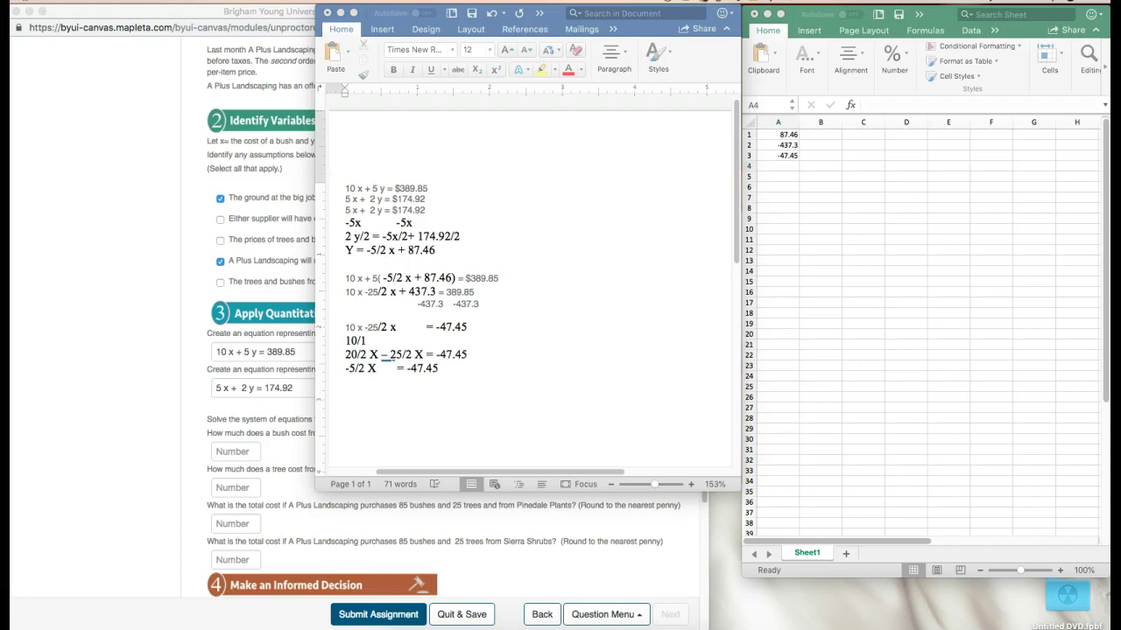
{"action": "left_click", "coordinate": [386, 371]}
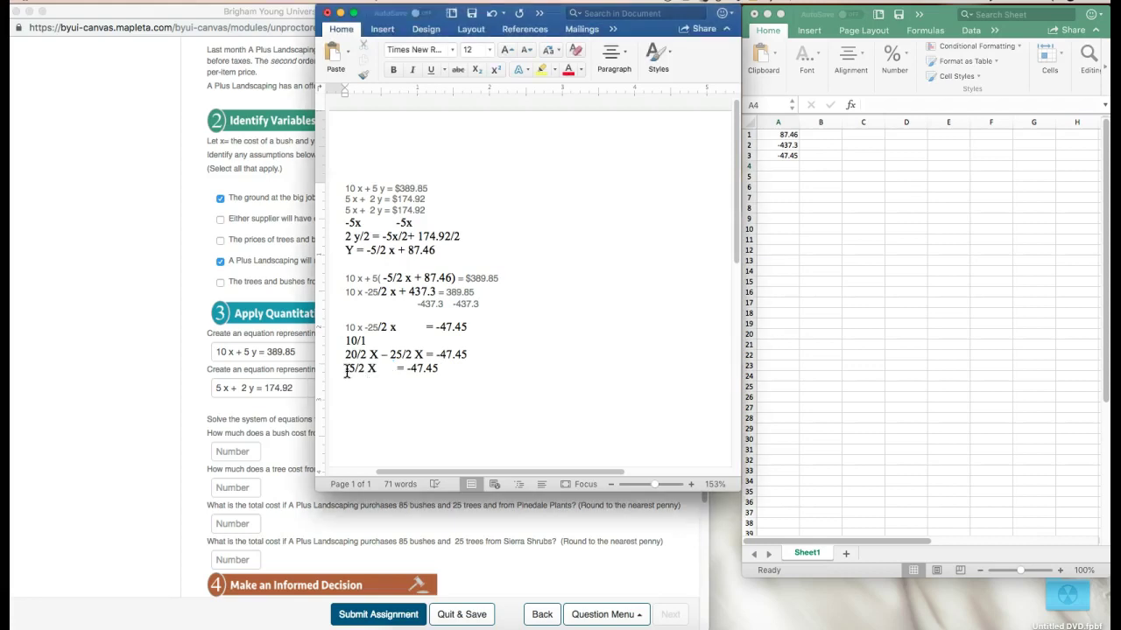
{"action": "left_click", "coordinate": [376, 383]}
{"action": "type", "text": "/ -"}
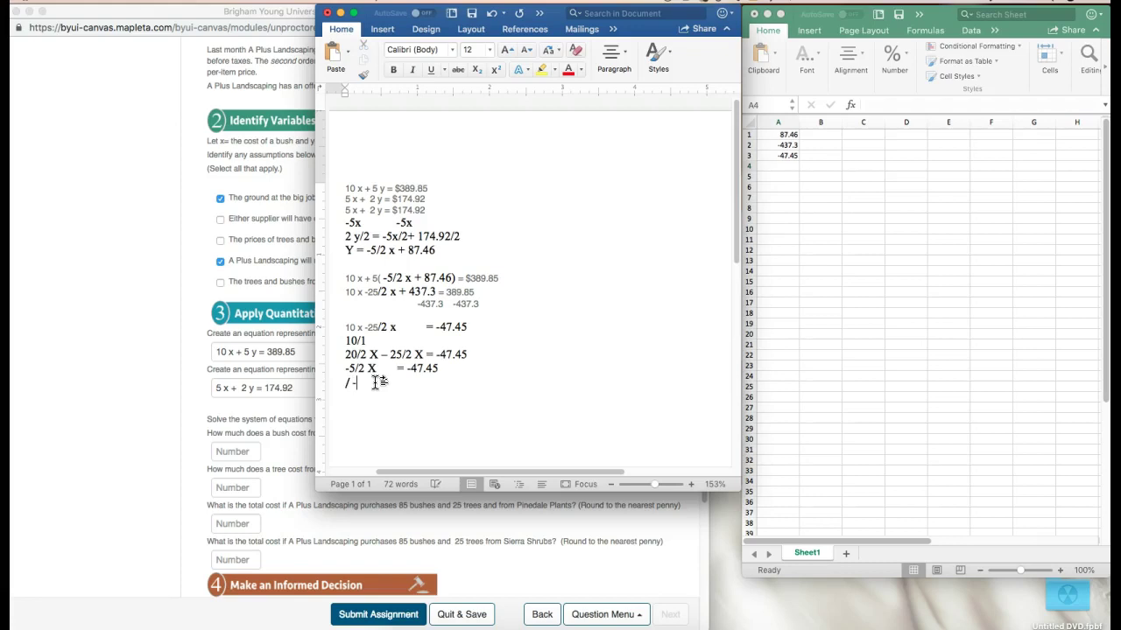
{"action": "type", "text": "5/2 /"}
{"action": "type", "text": "-5/2"}
Write X = -47.45 * -2/5 on the next line.
{"action": "type", "text": "X"}
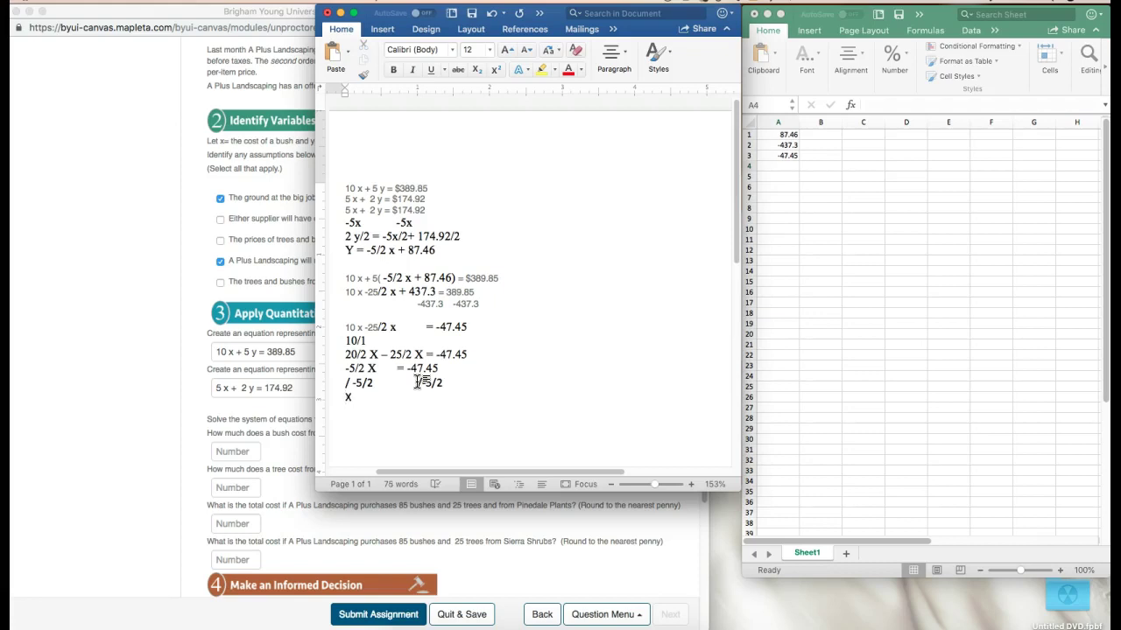
{"action": "type", "text": "           ="}
{"action": "type", "text": "-47.45"}
{"action": "type", "text": "* -2/5"}
Enter =-2/5*A3 in A4 to get 18.98 and note X = 18.98.
{"action": "left_click", "coordinate": [796, 166]}
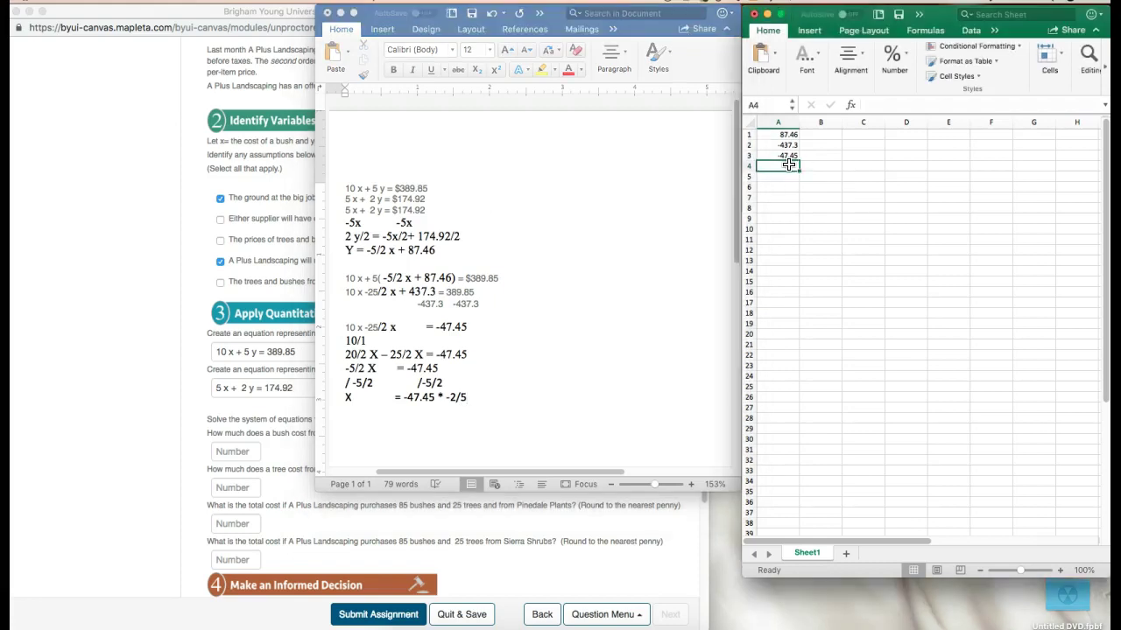
{"action": "type", "text": "="}
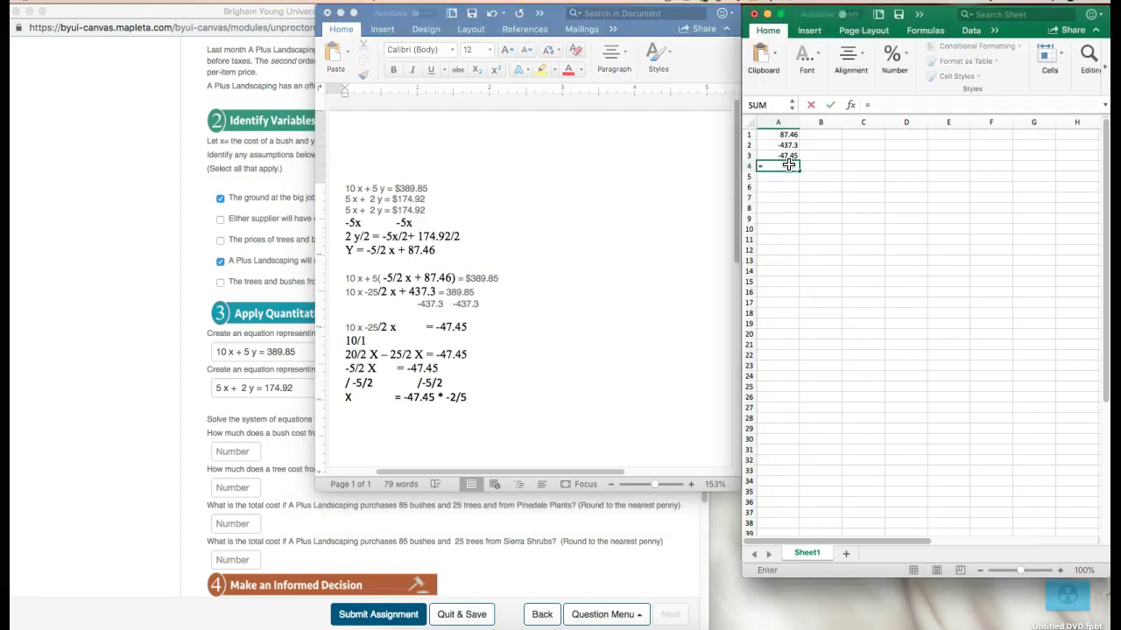
{"action": "type", "text": "-2/5*"}
{"action": "left_click", "coordinate": [788, 155]}
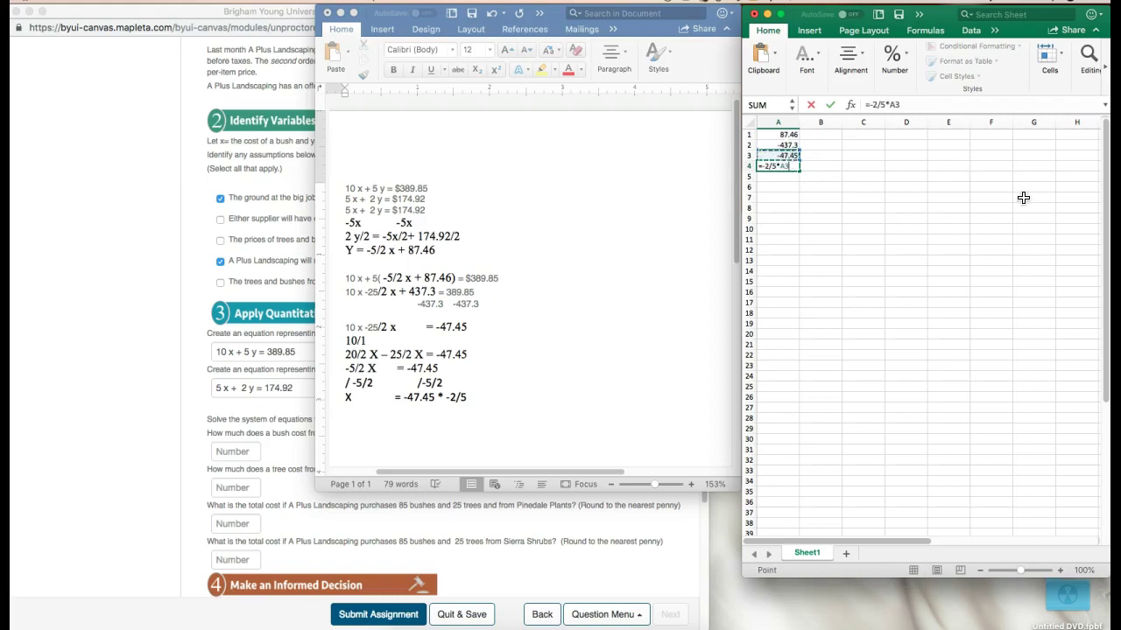
{"action": "key", "text": "Return"}
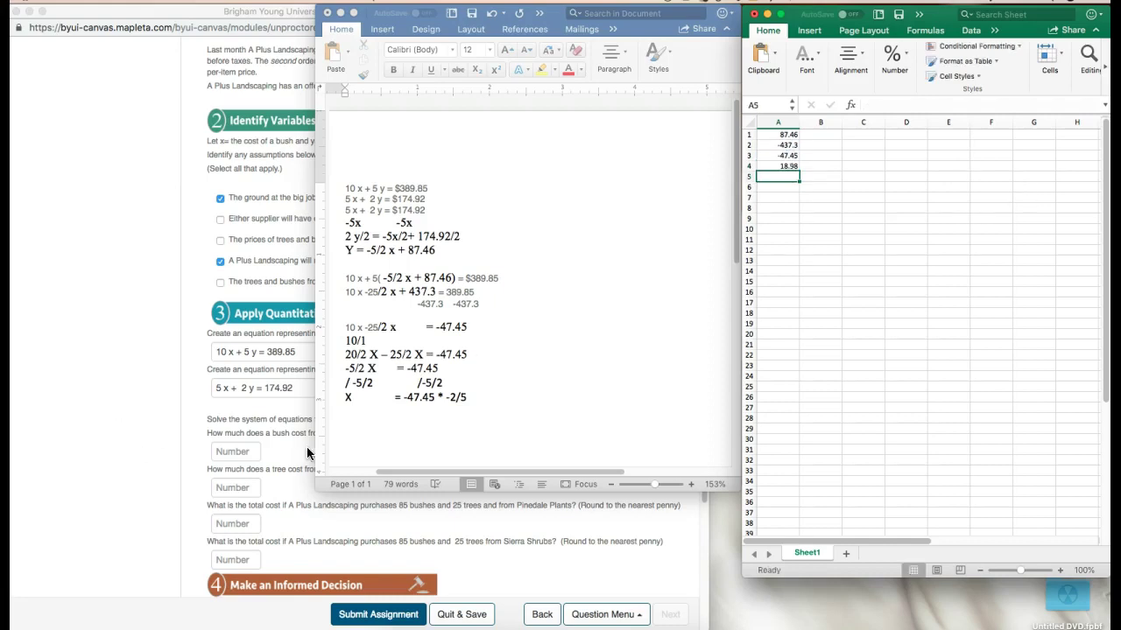
{"action": "left_click", "coordinate": [384, 421]}
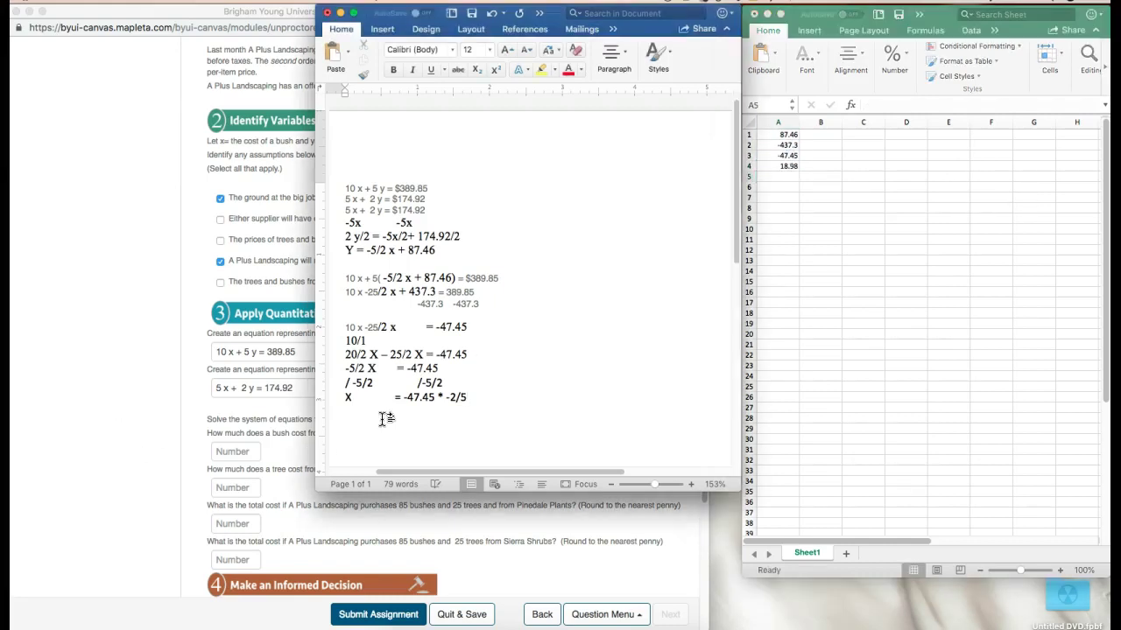
{"action": "type", "text": "X = 18.98"}
Copy the Y equation below and substitute 18.98 to get Y = -5/2 (18.98) + 87.46.
{"action": "left_click_drag", "start_coordinate": [436, 250], "coordinate": [343, 249]}
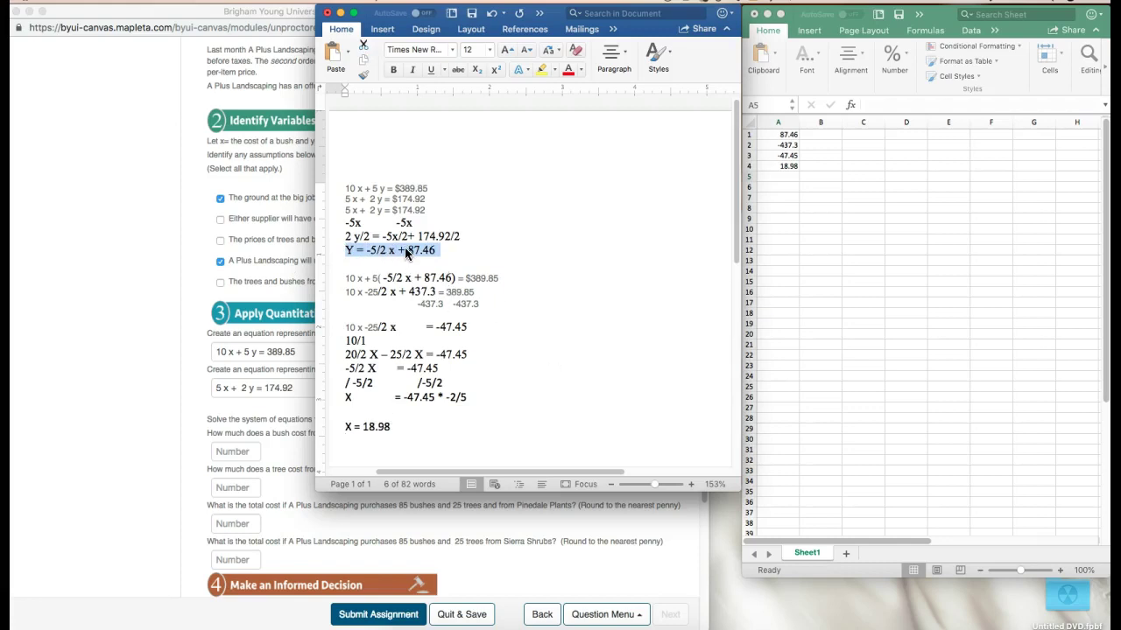
{"action": "left_click", "coordinate": [382, 443]}
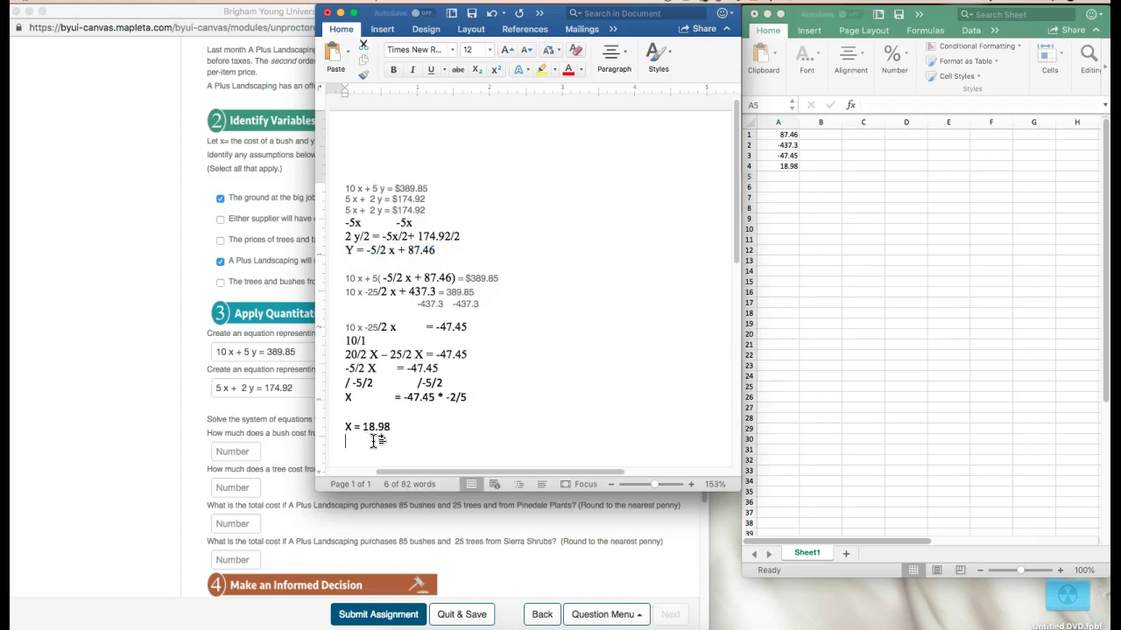
{"action": "key", "text": "super+v"}
{"action": "double_click", "coordinate": [391, 441]}
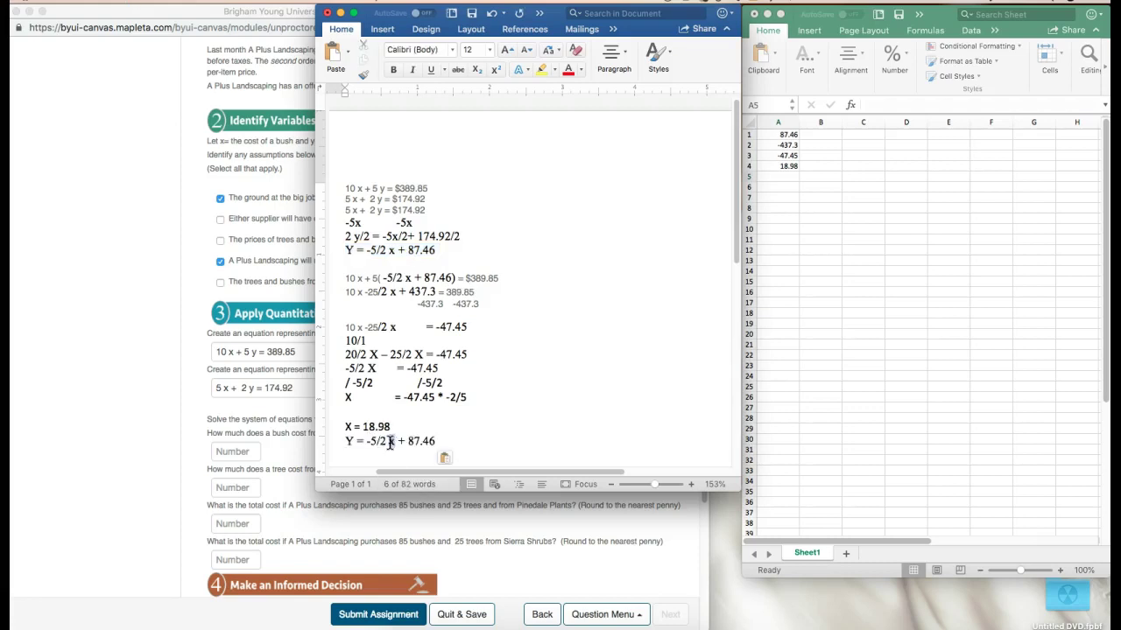
{"action": "type", "text": "("}
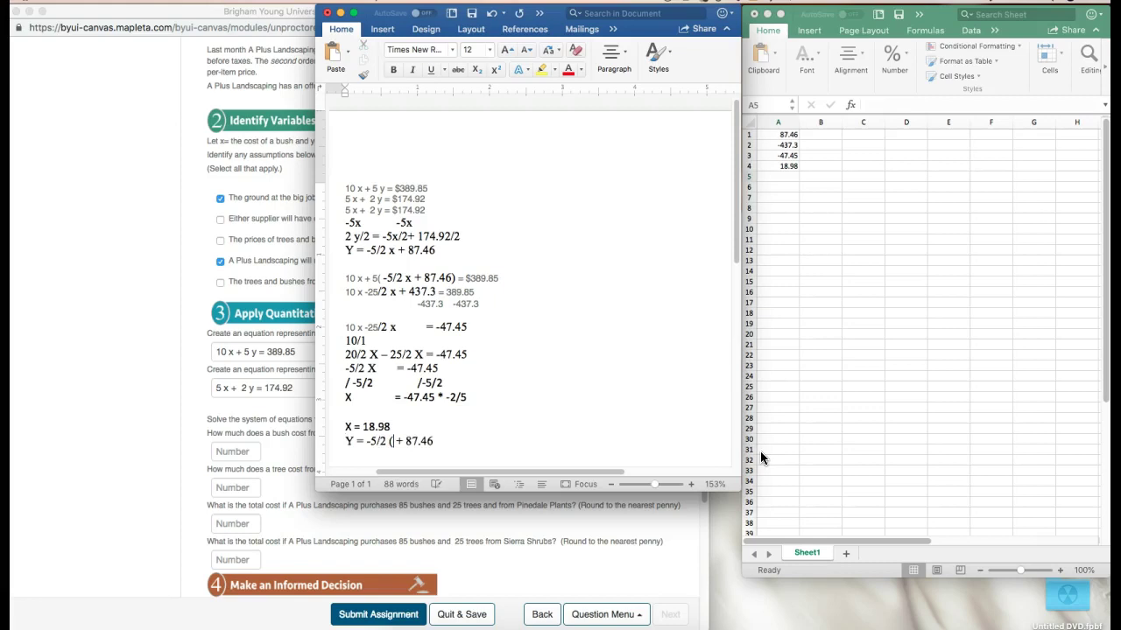
{"action": "type", "text": ")"}
{"action": "key", "text": "Left"}
{"action": "left_click_drag", "start_coordinate": [392, 427], "coordinate": [362, 427]}
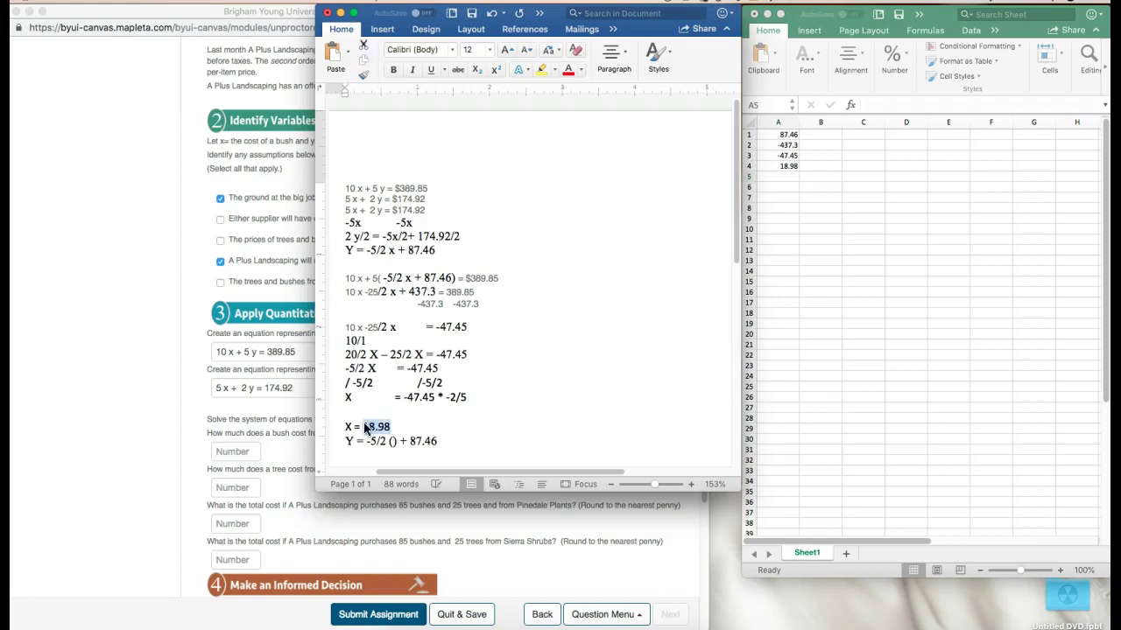
{"action": "right_click", "coordinate": [381, 433]}
{"action": "left_click", "coordinate": [418, 428]}
{"action": "left_click", "coordinate": [393, 441]}
{"action": "key", "text": "super+v"}
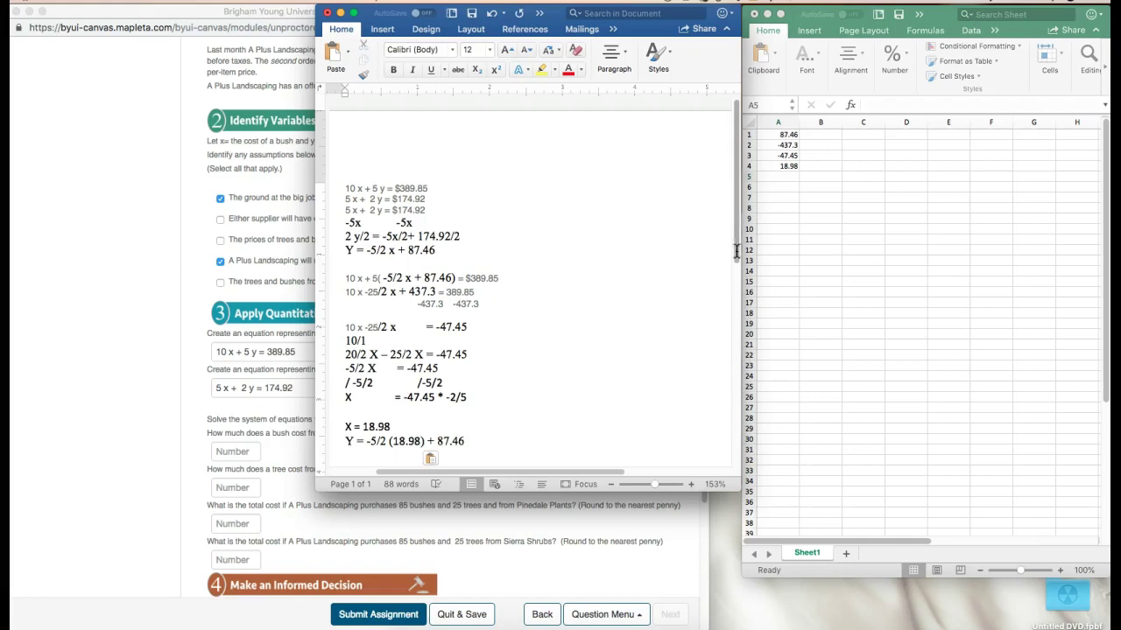
Enter =-5/2*A4+A1 in cell A5, giving the tree cost 40.01.
{"action": "left_click", "coordinate": [780, 183]}
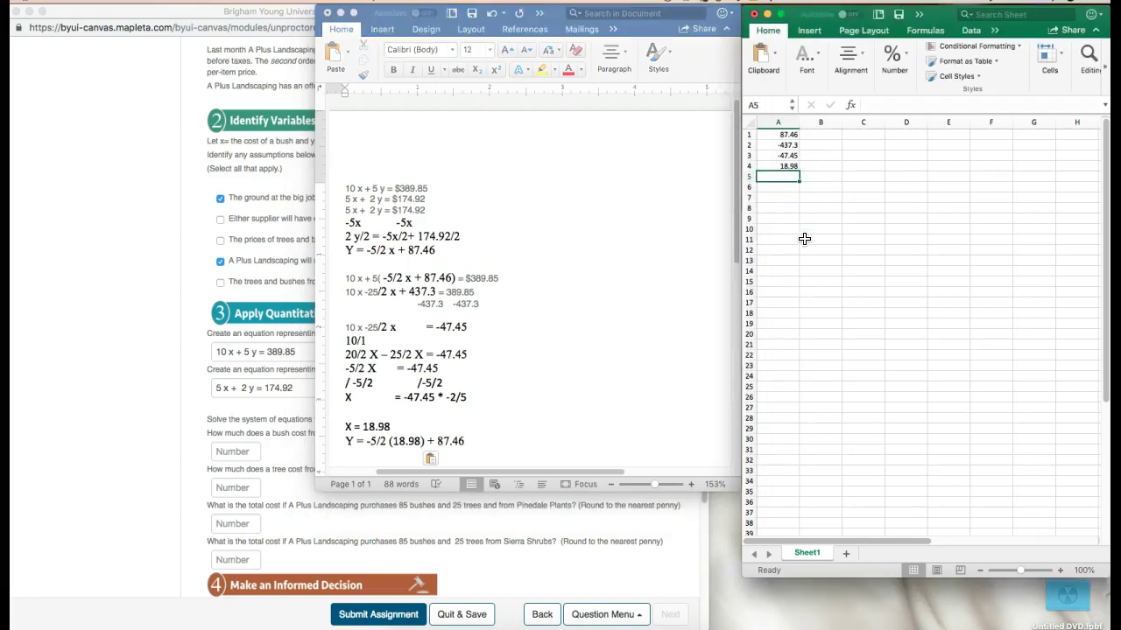
{"action": "type", "text": "="}
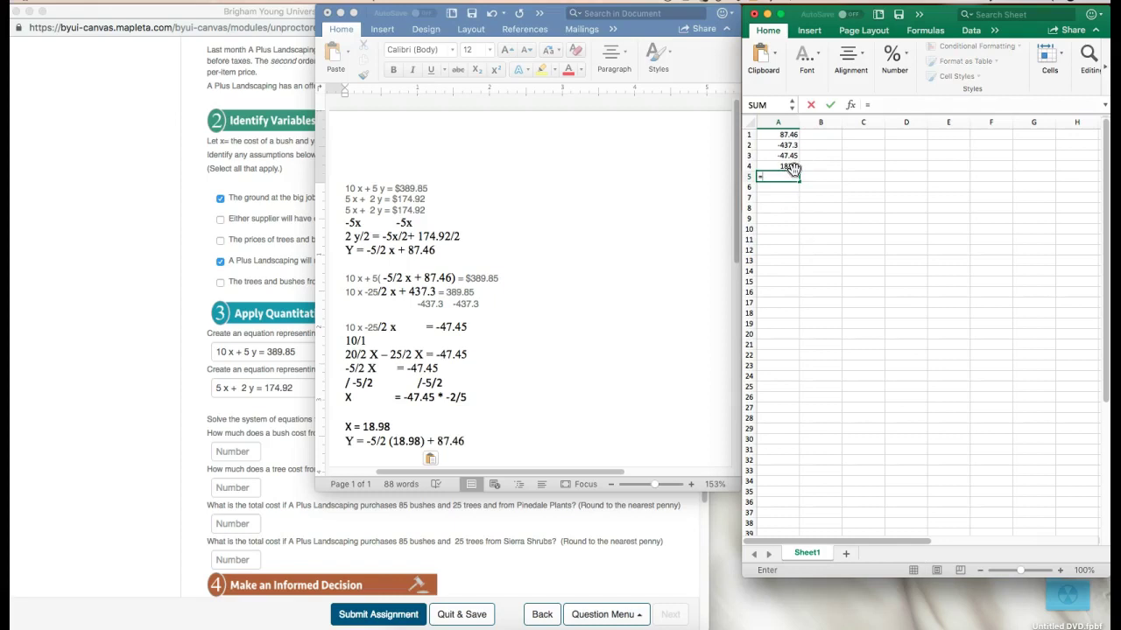
{"action": "type", "text": "-5/2*"}
{"action": "left_click", "coordinate": [792, 168]}
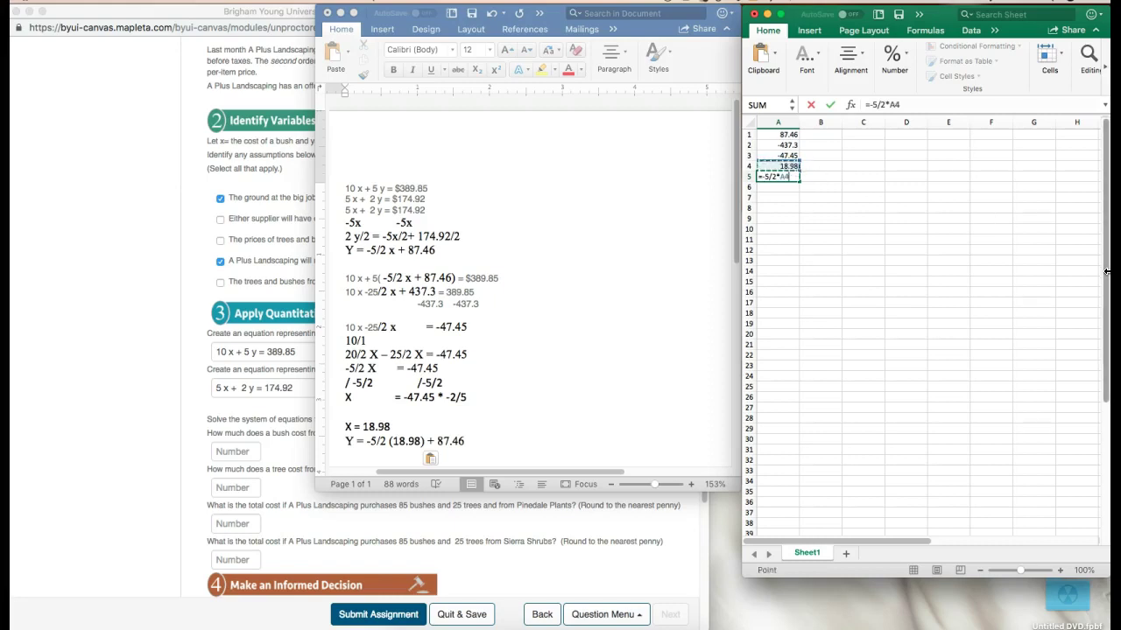
{"action": "type", "text": "+"}
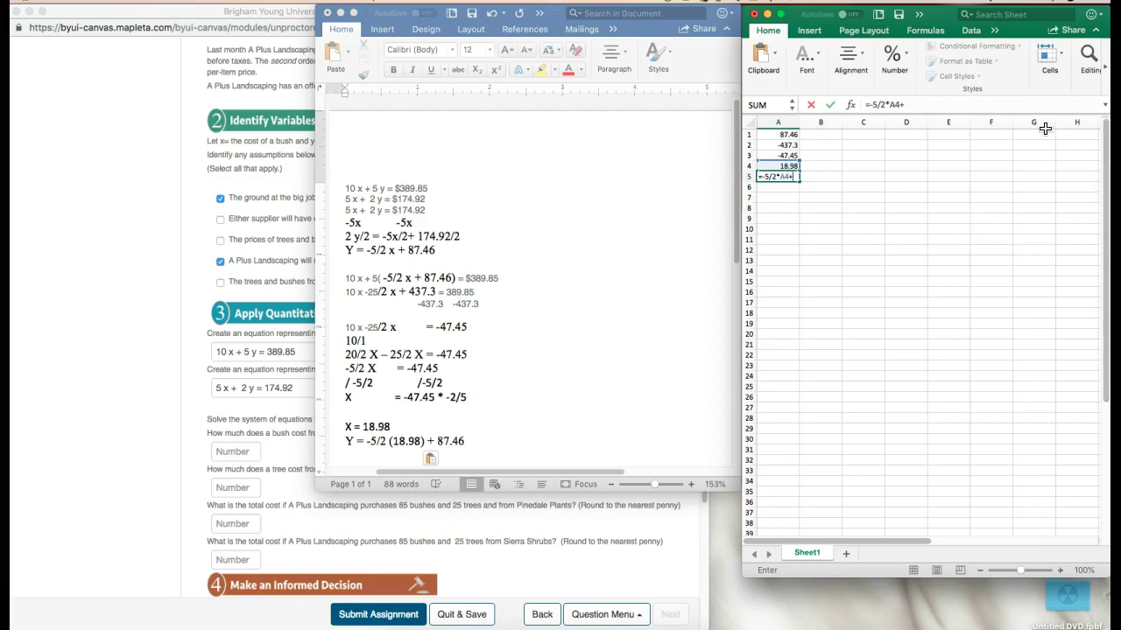
{"action": "left_click", "coordinate": [786, 135]}
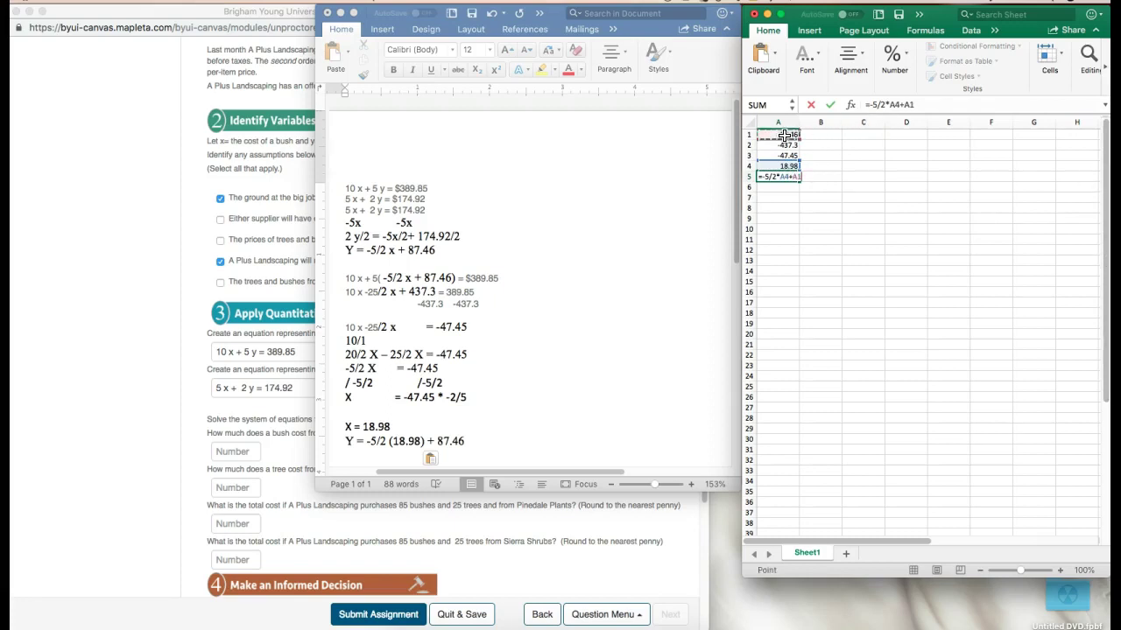
{"action": "key", "text": "Return"}
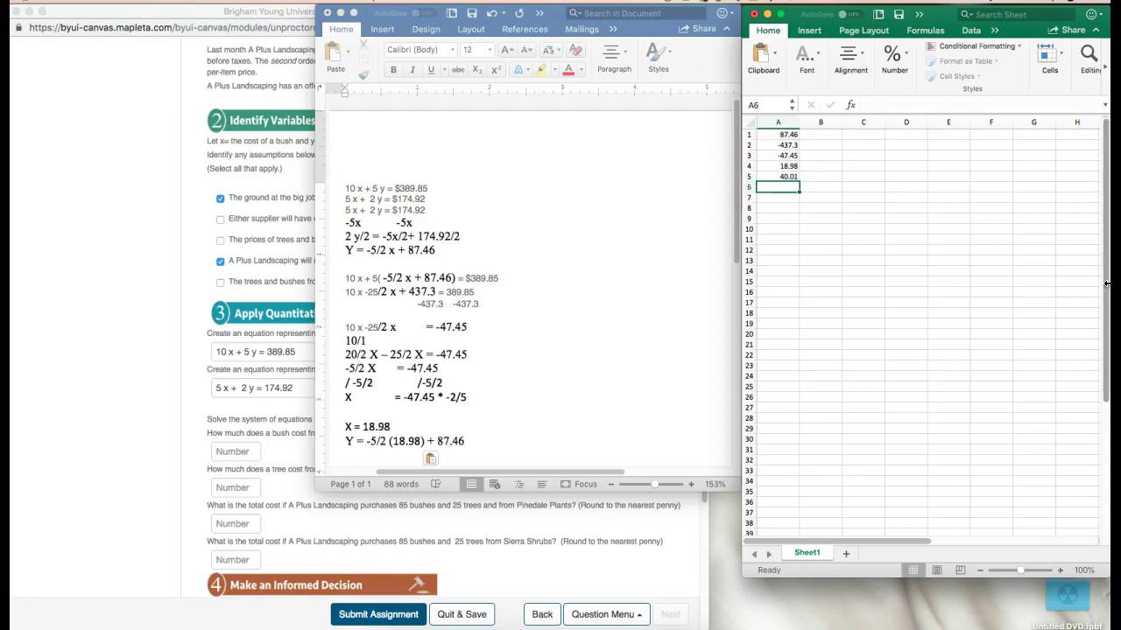
Record Y = 40.01 on a new line in the Word notes.
{"action": "left_click", "coordinate": [492, 441]}
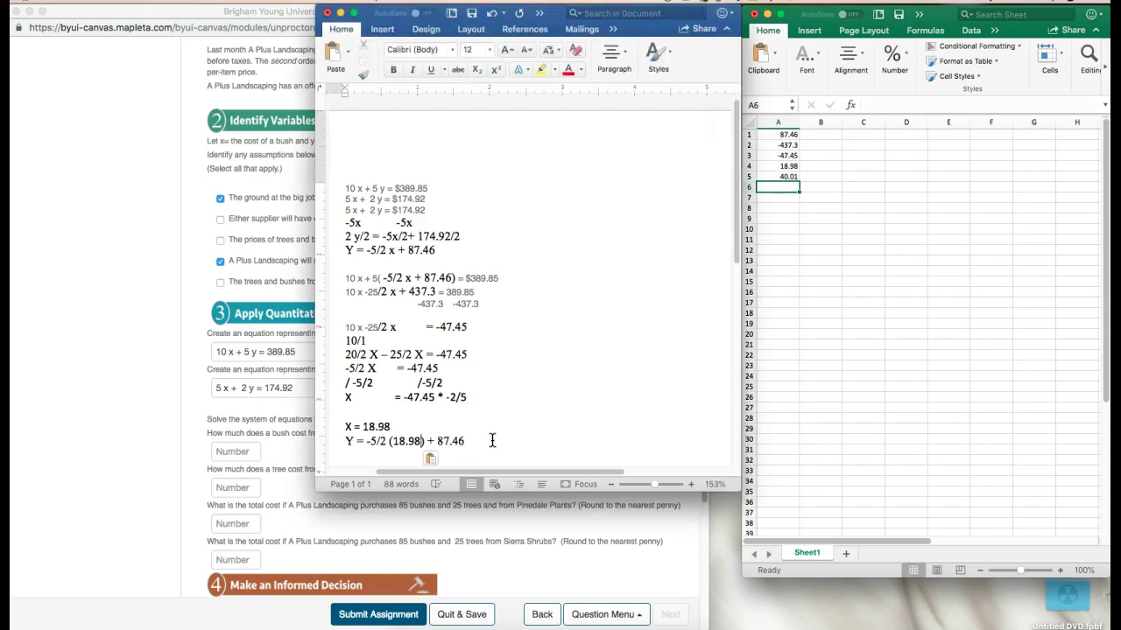
{"action": "key", "text": "Return"}
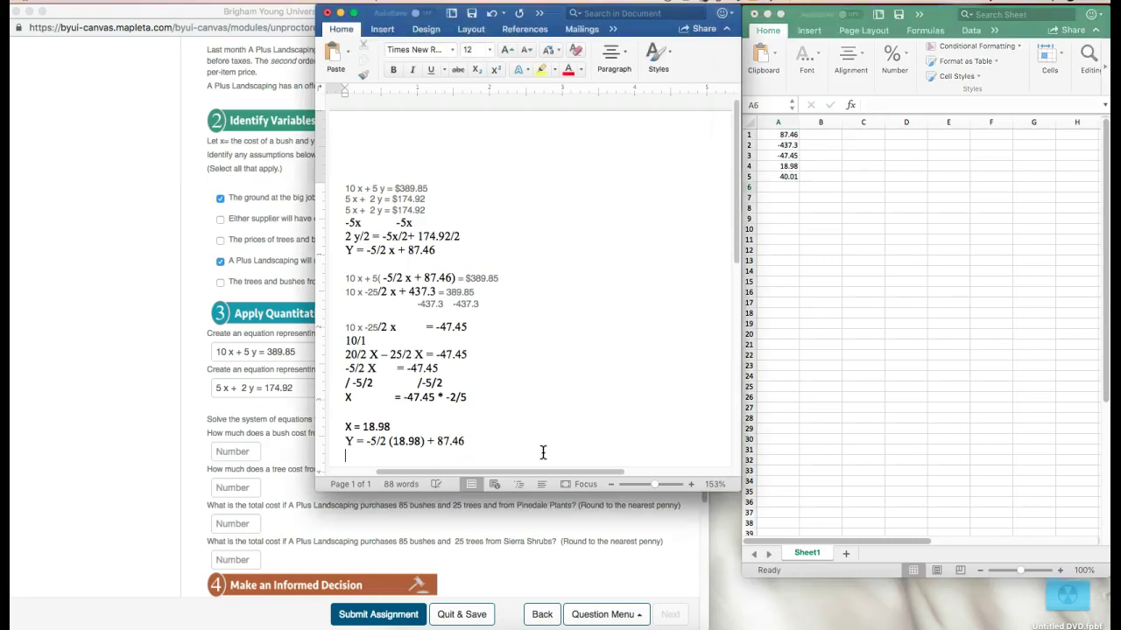
{"action": "type", "text": "Y = 40.01"}
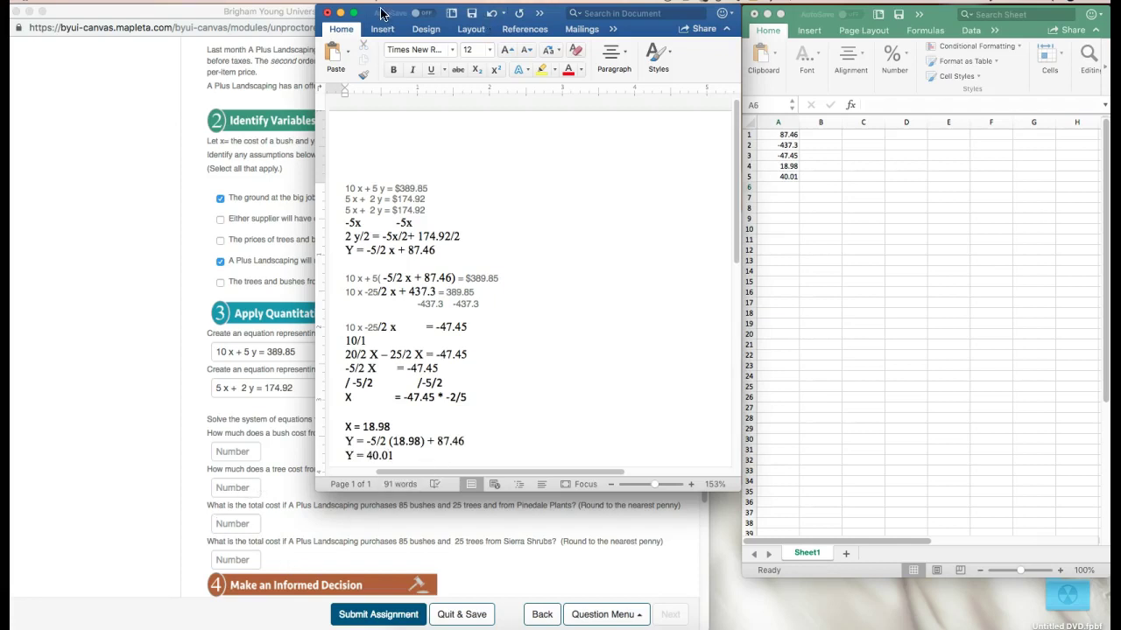
{"action": "left_click_drag", "start_coordinate": [372, 13], "coordinate": [740, 14]}
Enter 18.98 as the Pinedale bush cost and 40.01 as the tree cost.
{"action": "left_click", "coordinate": [480, 452]}
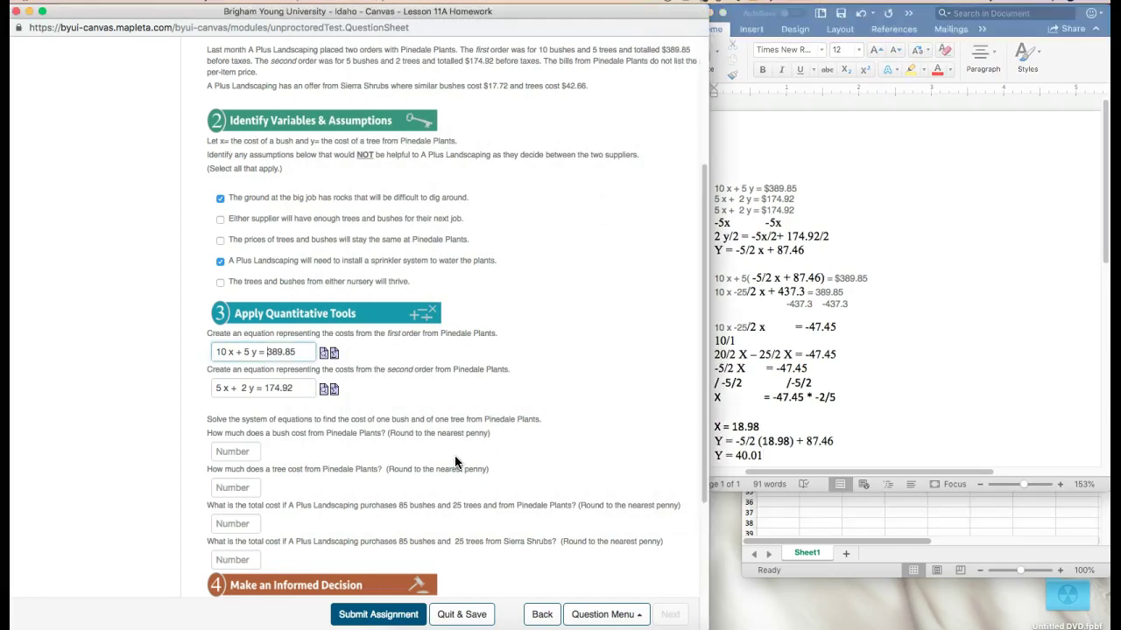
{"action": "scroll", "coordinate": [458, 463], "scroll_direction": "down", "scroll_amount": 5}
{"action": "left_click", "coordinate": [249, 298]}
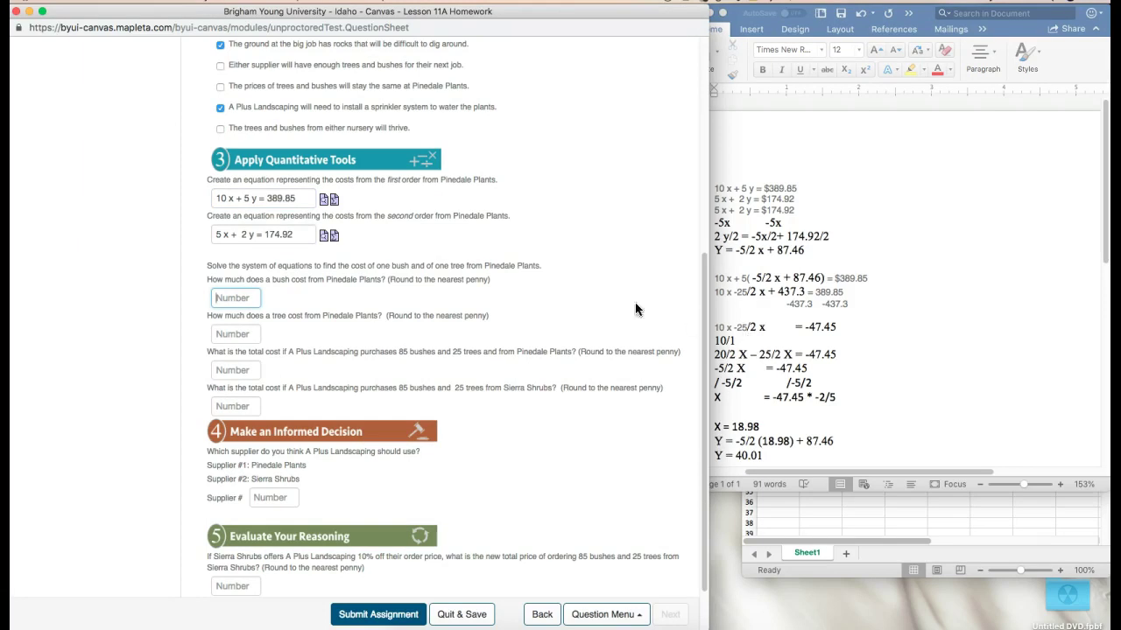
{"action": "scroll", "coordinate": [325, 207], "scroll_direction": "up", "scroll_amount": 3}
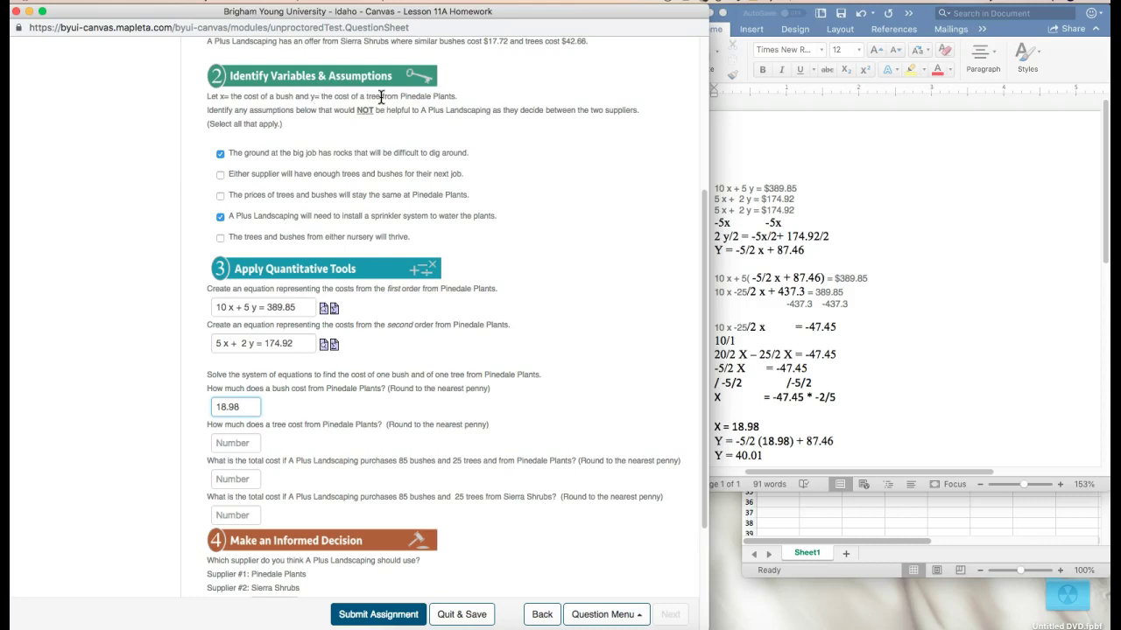
{"action": "left_click", "coordinate": [241, 441]}
{"action": "type", "text": "40.01"}
{"action": "left_click", "coordinate": [243, 478]}
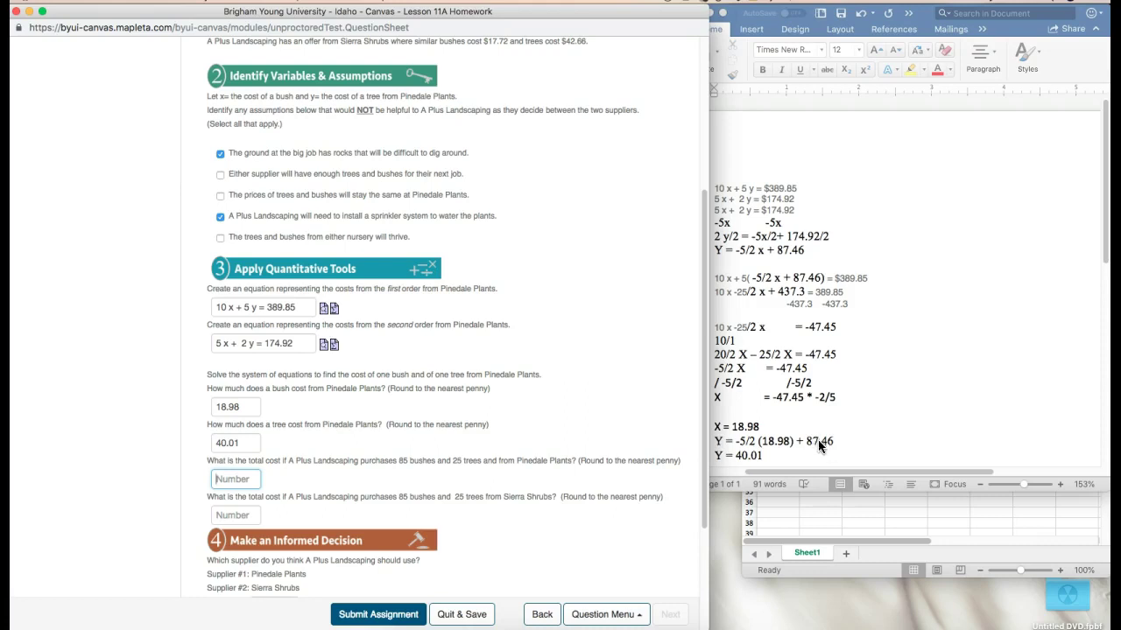
{"action": "scroll", "coordinate": [818, 439], "scroll_direction": "down", "scroll_amount": 1}
{"action": "left_click", "coordinate": [816, 429]}
Write 85(18.98) +25(40.01)= on a new line and select it.
{"action": "key", "text": "Return"}
{"action": "key", "text": "Return"}
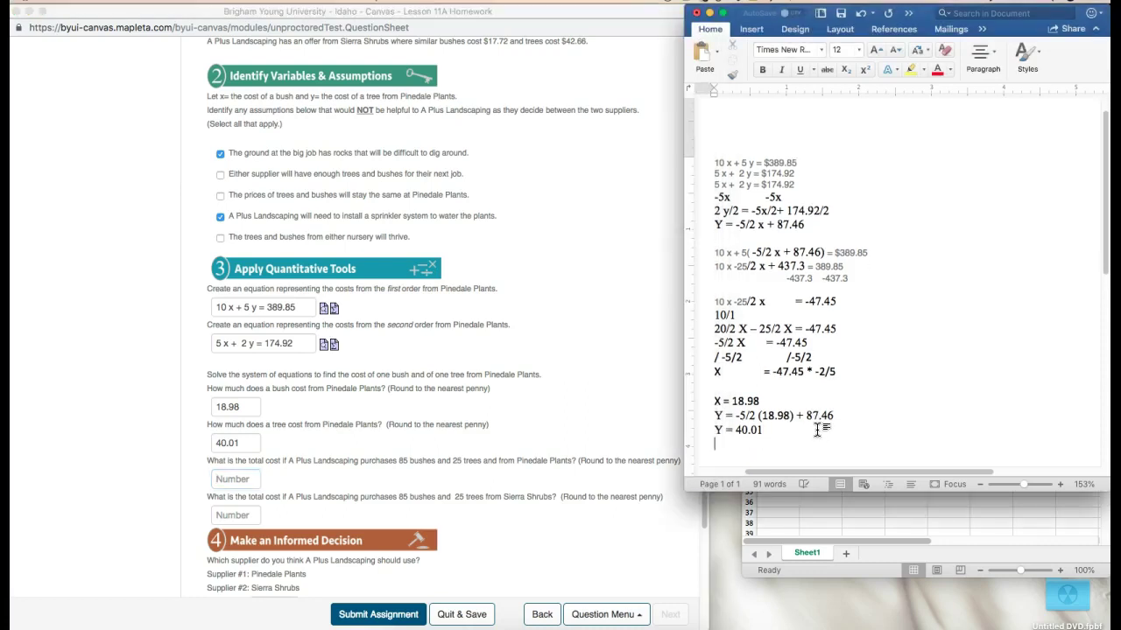
{"action": "type", "text": "85(18.98) +"}
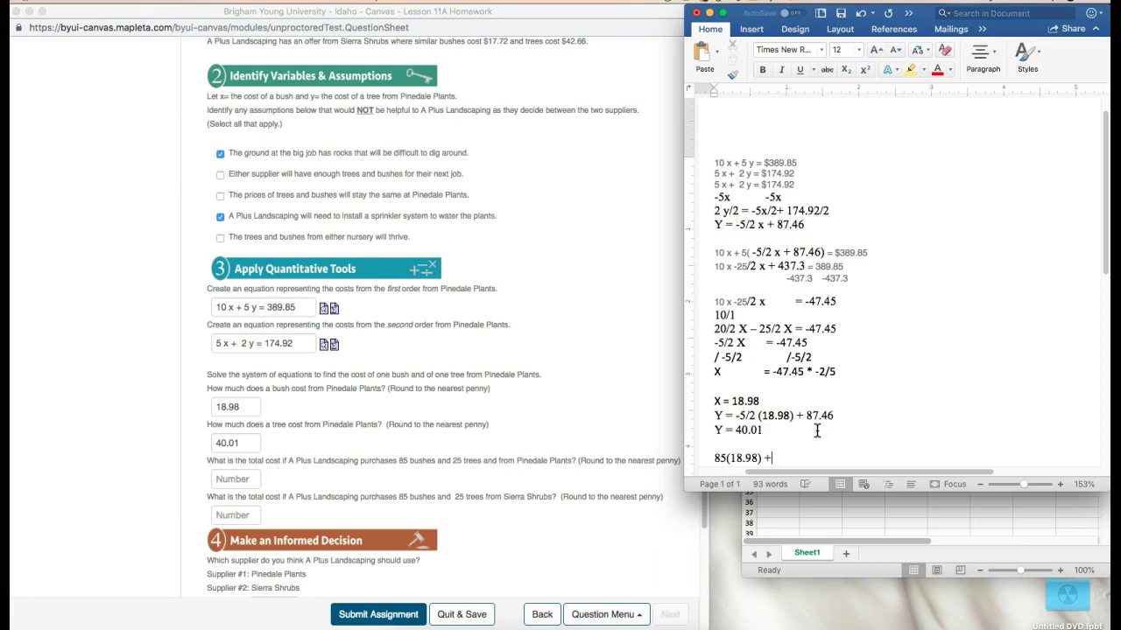
{"action": "type", "text": "25(40.01)="}
{"action": "left_click_drag", "start_coordinate": [819, 459], "coordinate": [714, 459]}
{"action": "key", "text": "cmd+c"}
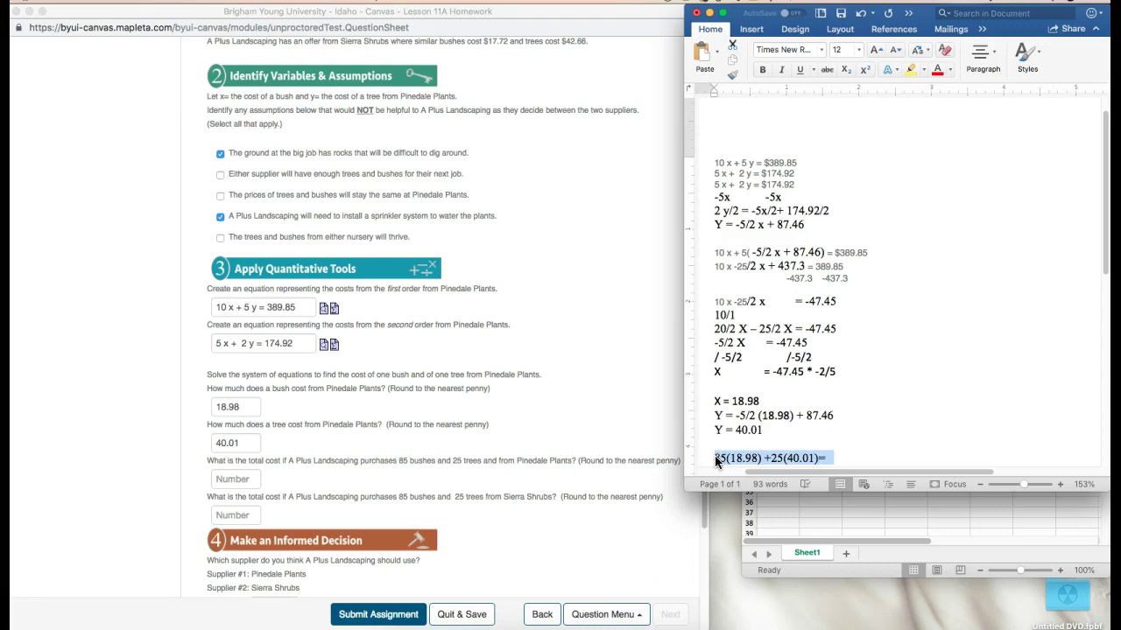
{"action": "left_click", "coordinate": [825, 520]}
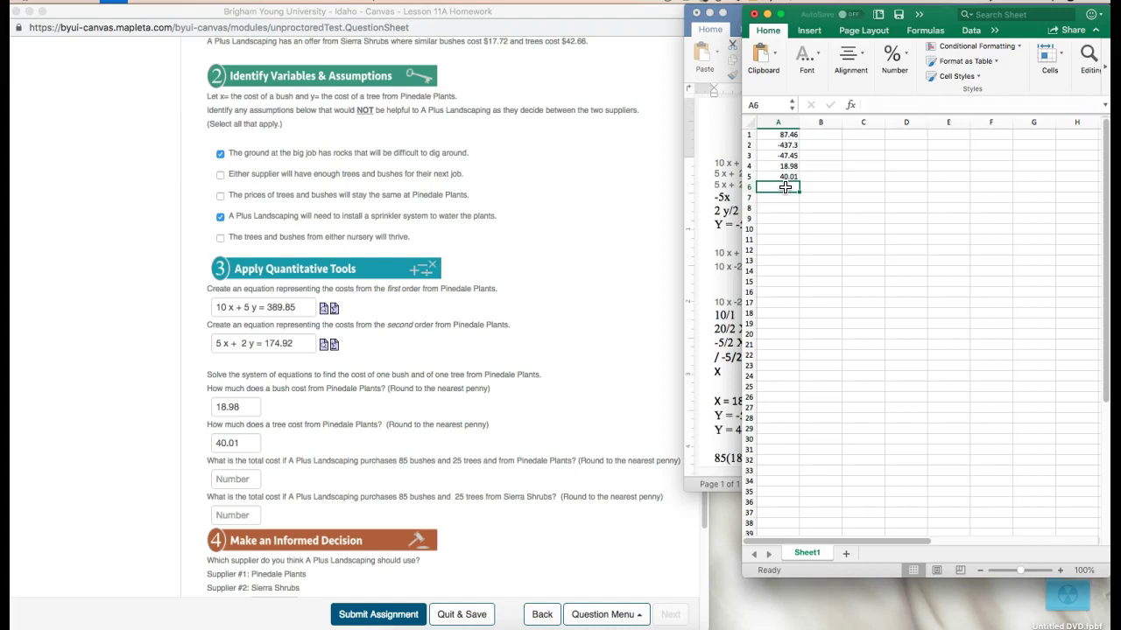
Turn the pasted expression in A6 into =85*(18.98)+25*(40.01), giving 2613.55.
{"action": "key", "text": "cmd+v"}
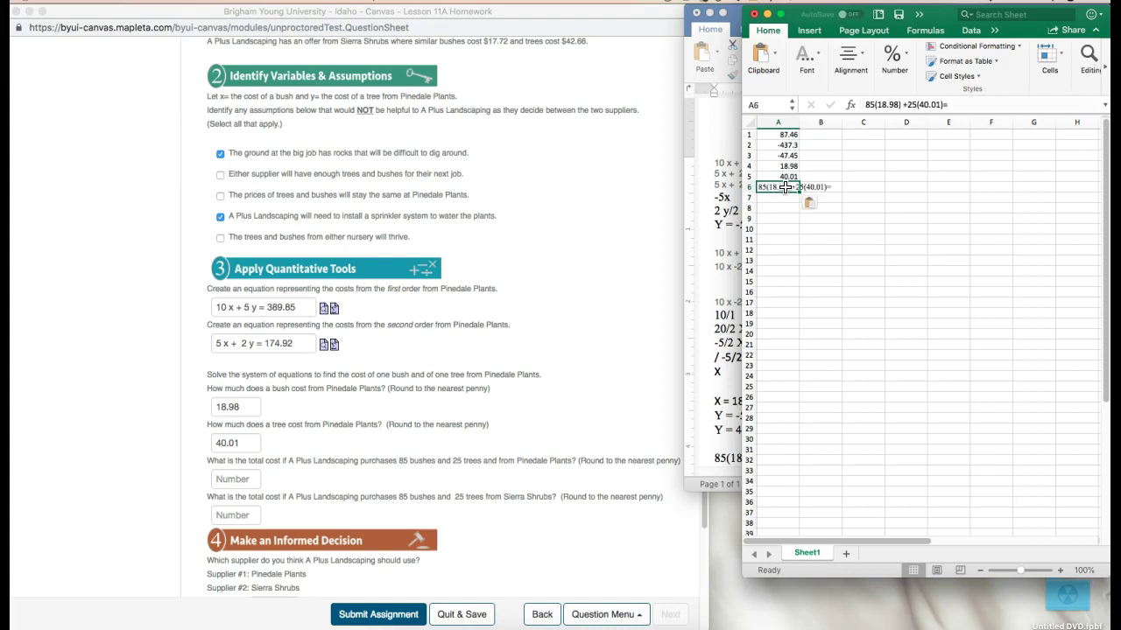
{"action": "left_click", "coordinate": [958, 105]}
{"action": "key", "text": "BackSpace"}
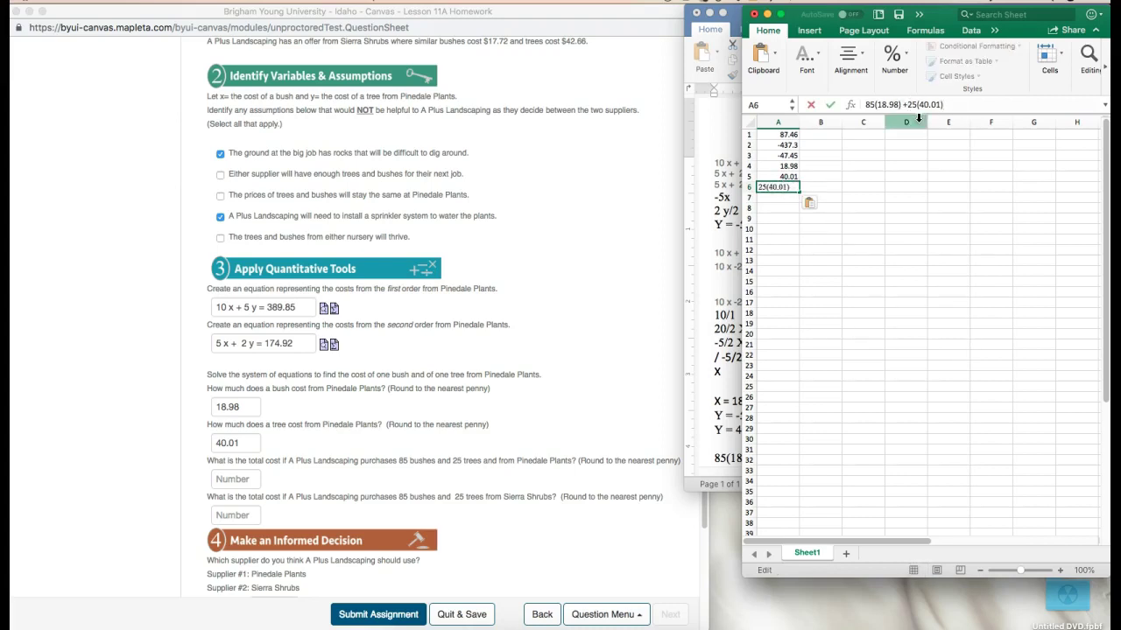
{"action": "type", "text": "*"}
{"action": "key", "text": "Home"}
{"action": "key", "text": "Right"}
{"action": "key", "text": "Right"}
{"action": "type", "text": "*"}
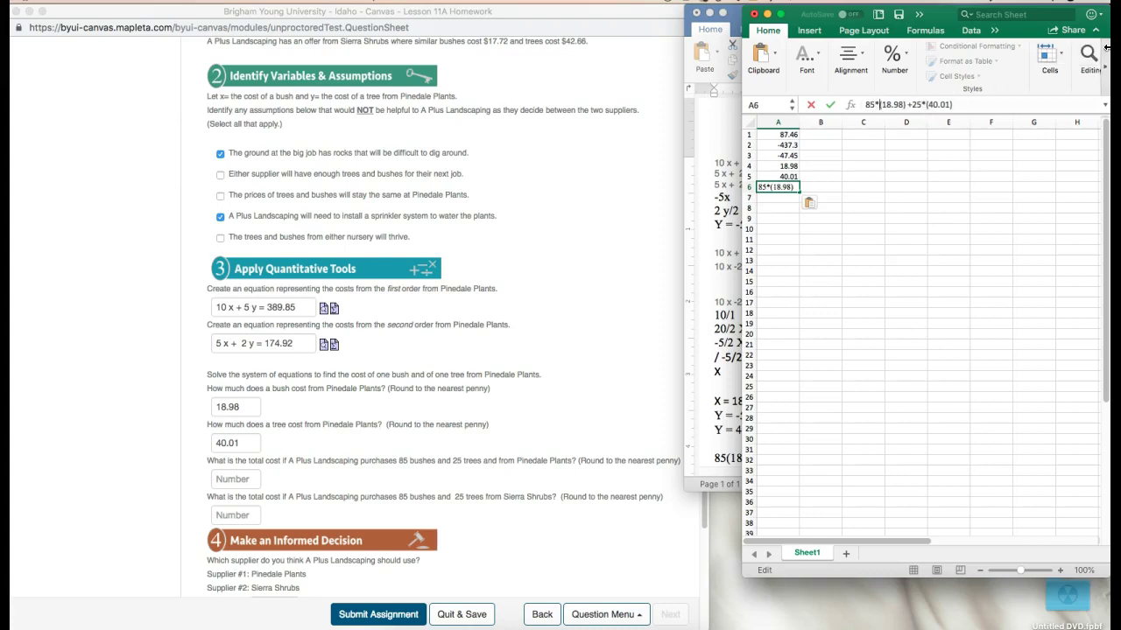
{"action": "left_click", "coordinate": [865, 105]}
{"action": "type", "text": "="}
{"action": "key", "text": "Return"}
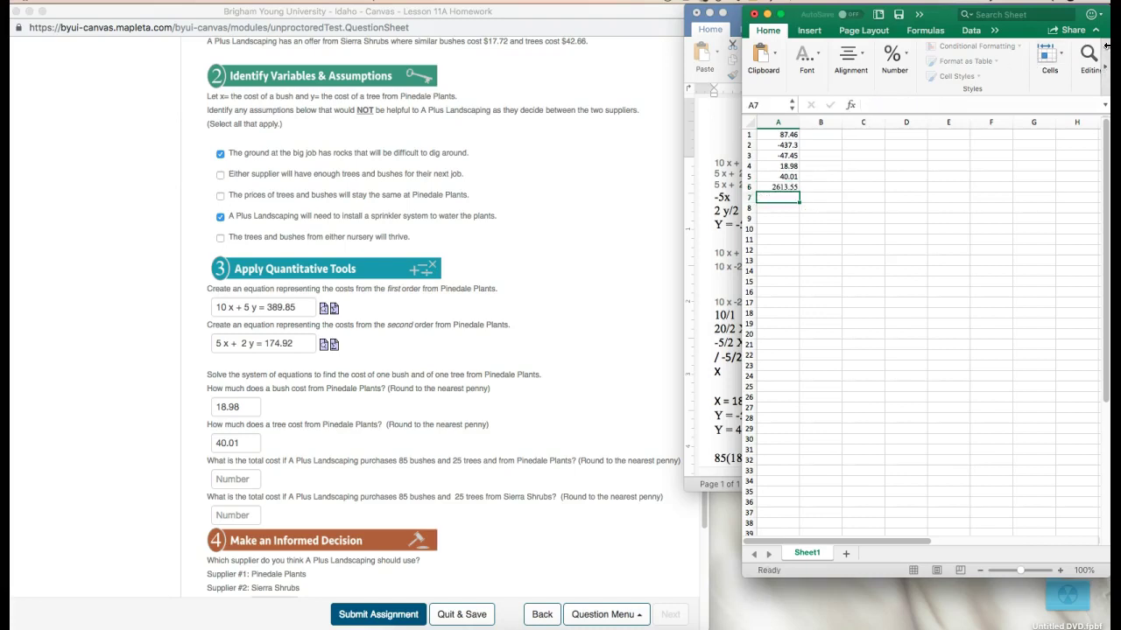
Copy 2613.55 from A6 into the Pinedale total-cost answer box.
{"action": "left_click", "coordinate": [786, 186]}
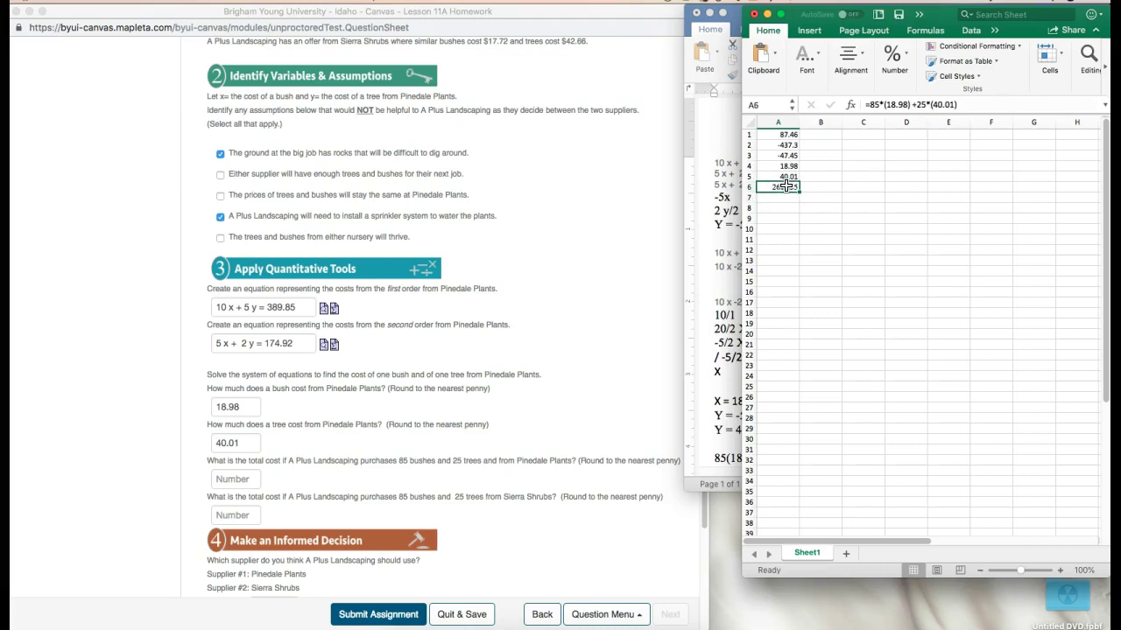
{"action": "right_click", "coordinate": [785, 187]}
{"action": "left_click", "coordinate": [233, 479]}
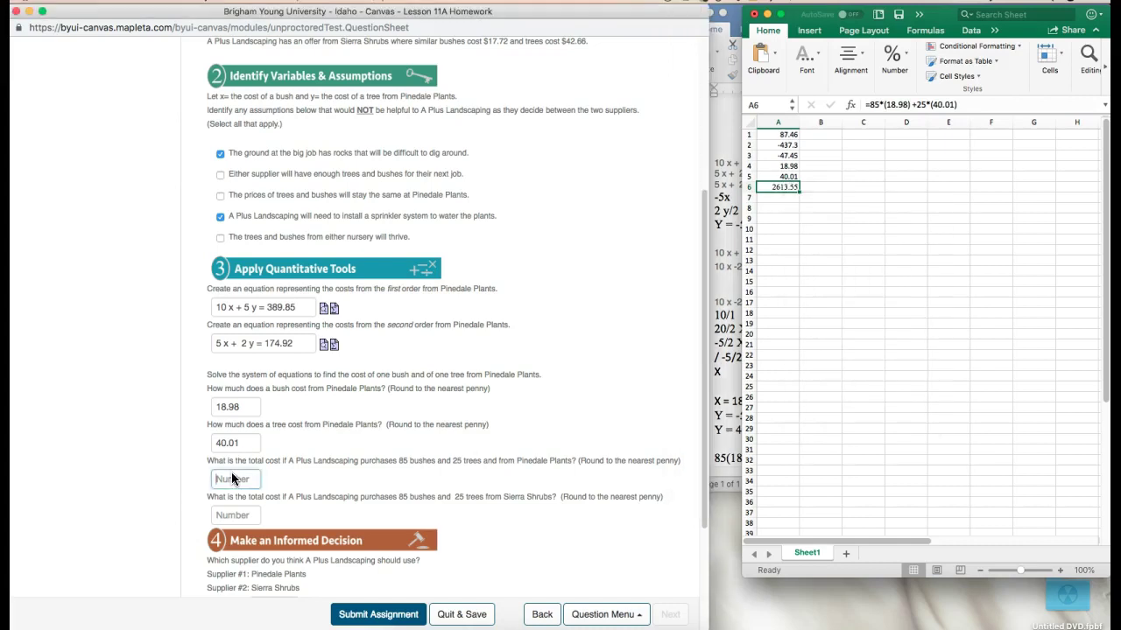
{"action": "left_click", "coordinate": [784, 185]}
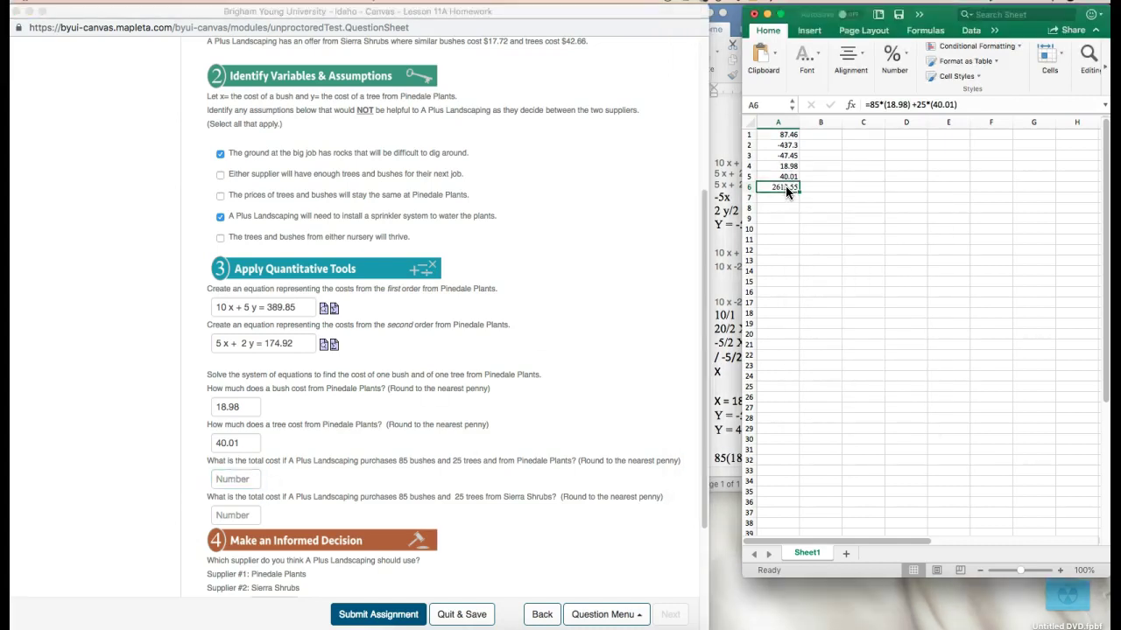
{"action": "key", "text": "super+c"}
{"action": "left_click", "coordinate": [233, 479]}
{"action": "key", "text": "super+v"}
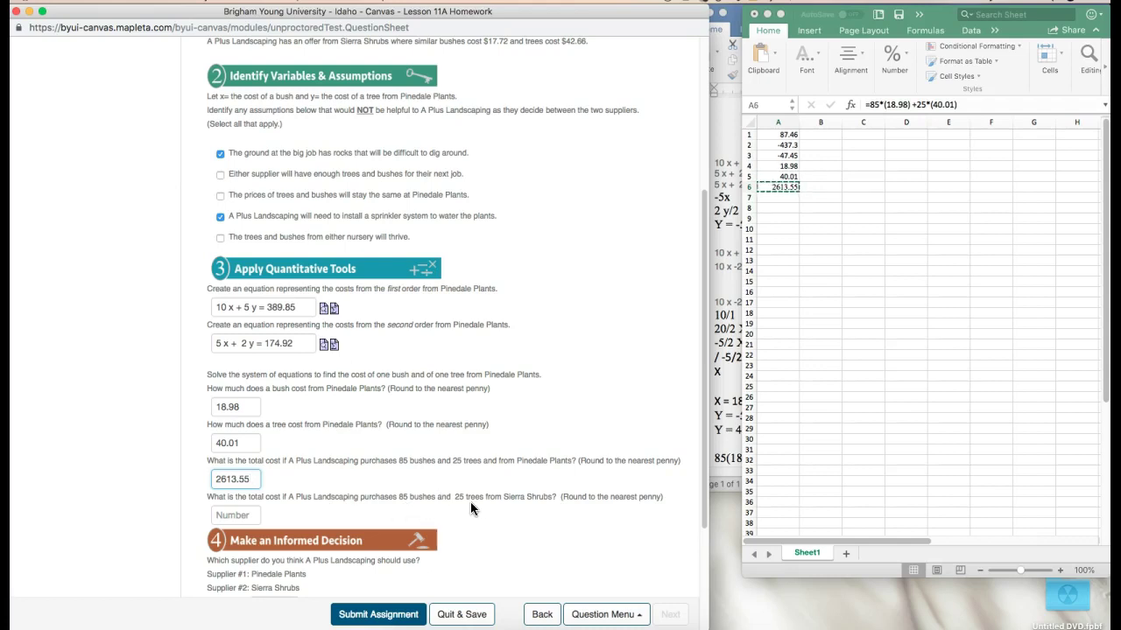
Scroll back up to the Sierra Shrubs offer text on the homework page.
{"action": "scroll", "coordinate": [470, 200], "scroll_direction": "up", "scroll_amount": 1}
{"action": "scroll", "coordinate": [470, 200], "scroll_direction": "up", "scroll_amount": 1}
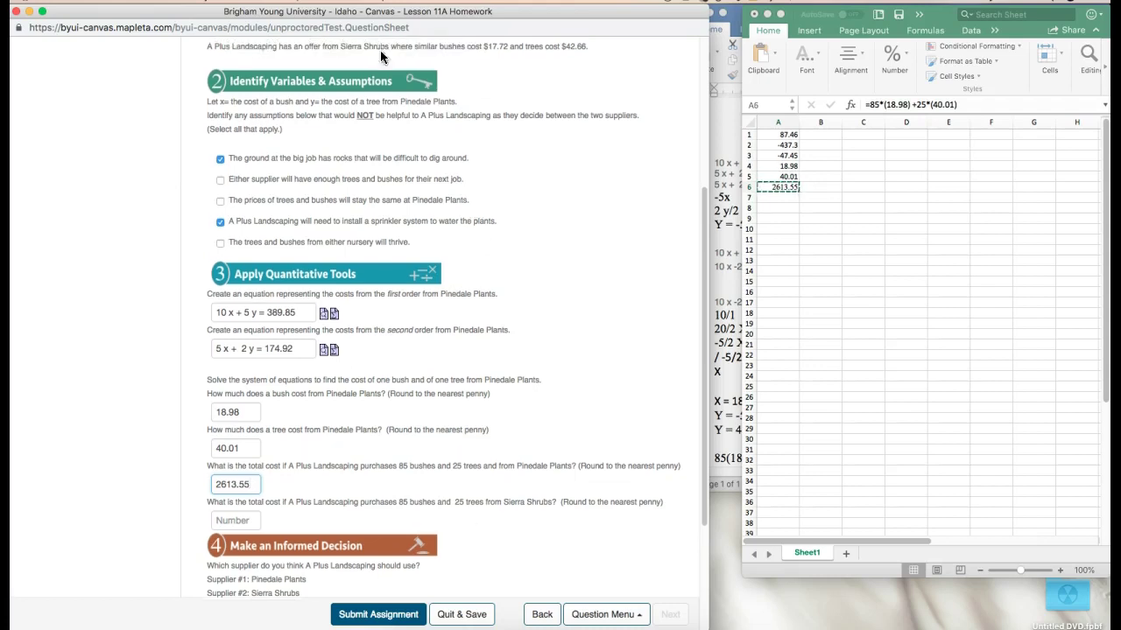
{"action": "left_click_drag", "start_coordinate": [340, 47], "coordinate": [589, 112]}
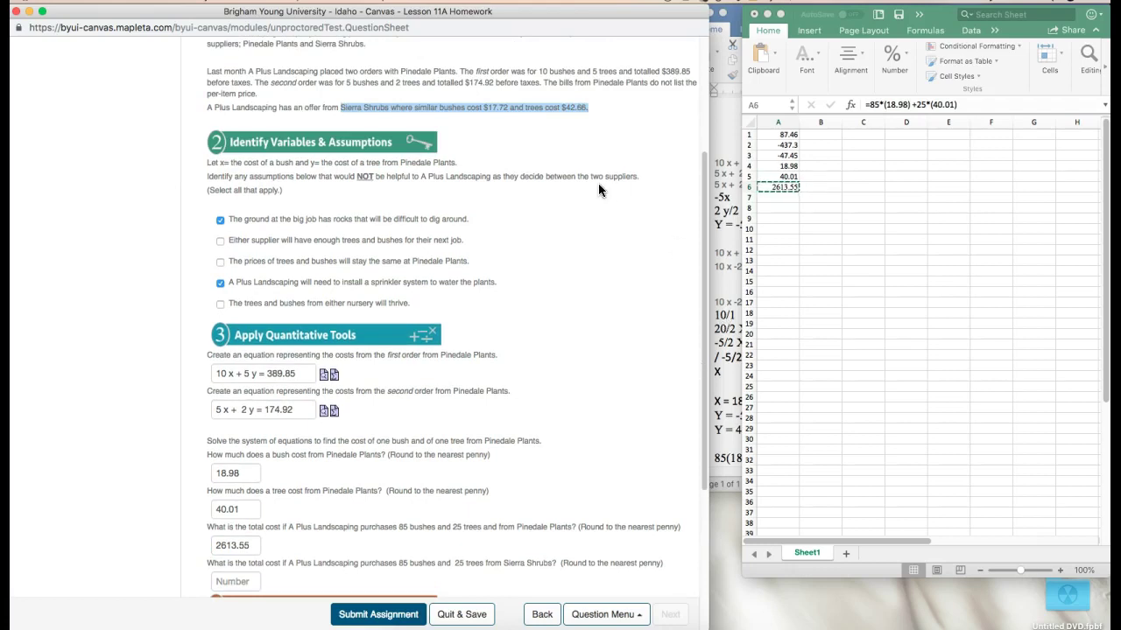
{"action": "left_click", "coordinate": [588, 108]}
Paste the Sierra Shrubs prices onto a new line below the Pinedale total expression.
{"action": "triple_click", "coordinate": [583, 109]}
{"action": "left_click", "coordinate": [486, 107], "text": "shift"}
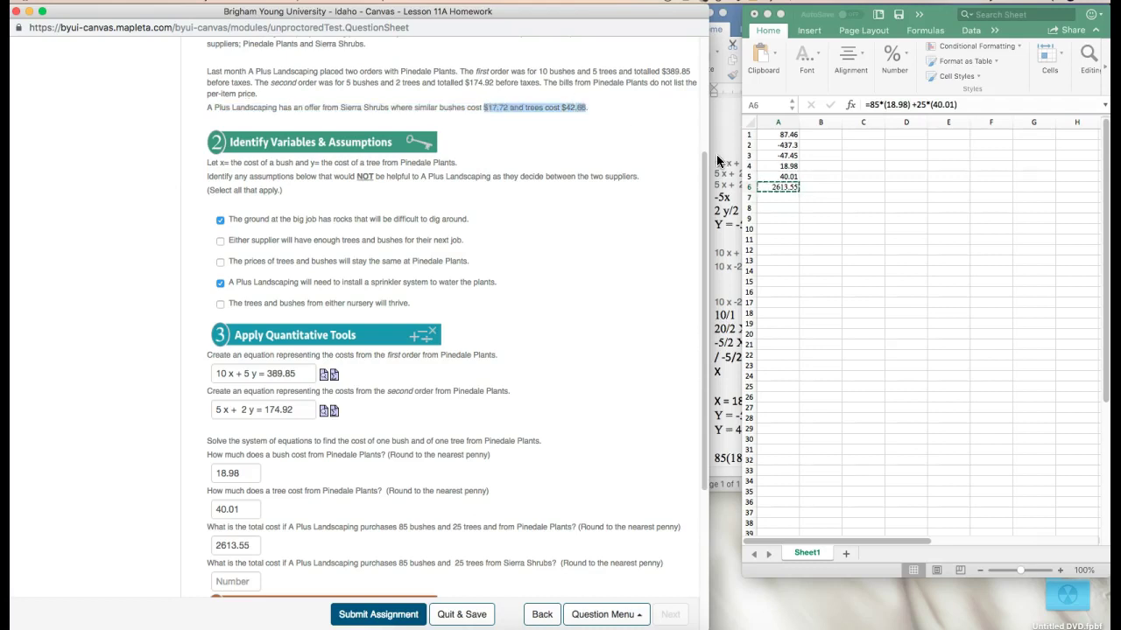
{"action": "left_click", "coordinate": [713, 428]}
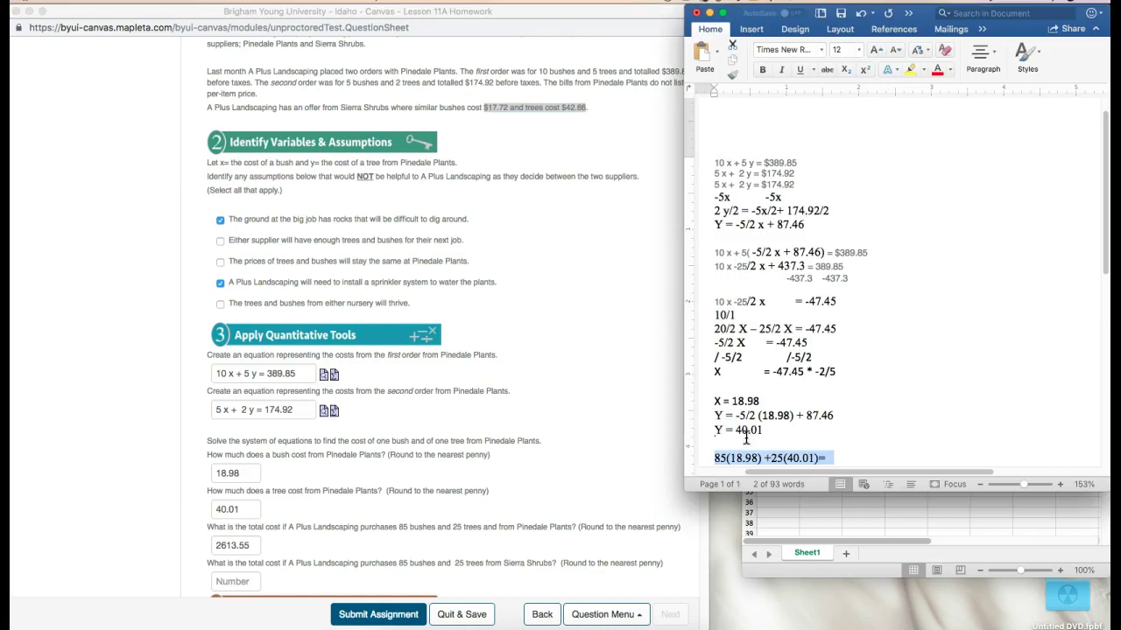
{"action": "left_click", "coordinate": [870, 449]}
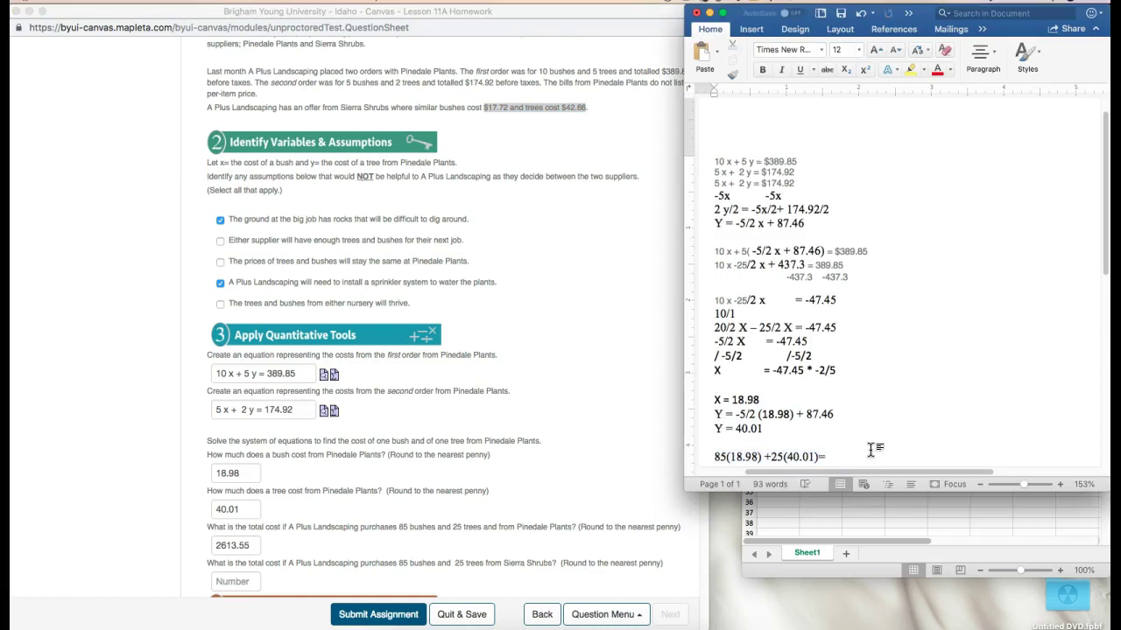
{"action": "key", "text": "Return"}
{"action": "key", "text": "super+v"}
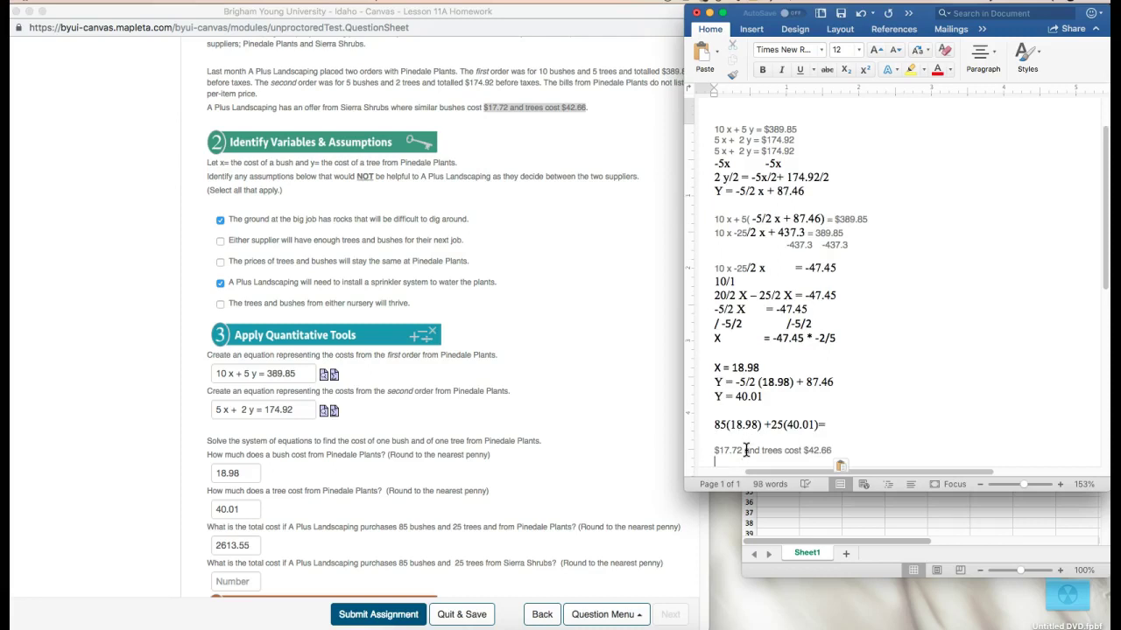
Edit the line into $17.72 *85+ $42.66 *25 and select the expression.
{"action": "left_click_drag", "start_coordinate": [745, 450], "coordinate": [803, 450]}
{"action": "key", "text": "BackSpace"}
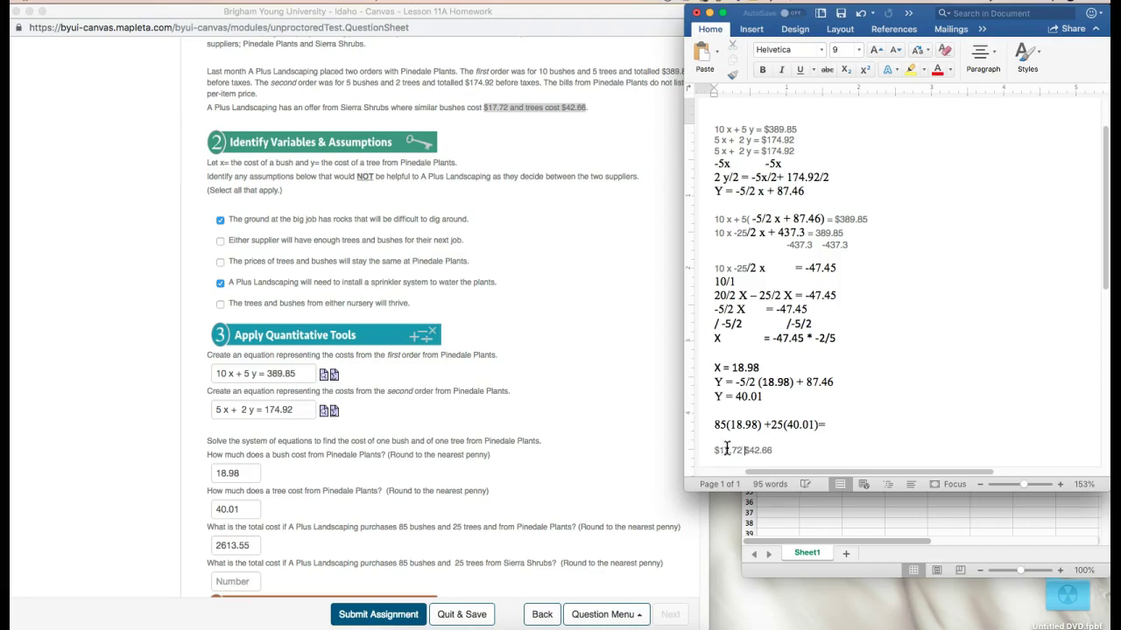
{"action": "type", "text": "*85+"}
{"action": "left_click", "coordinate": [819, 445]}
{"action": "left_click_drag", "start_coordinate": [815, 450], "coordinate": [716, 447]}
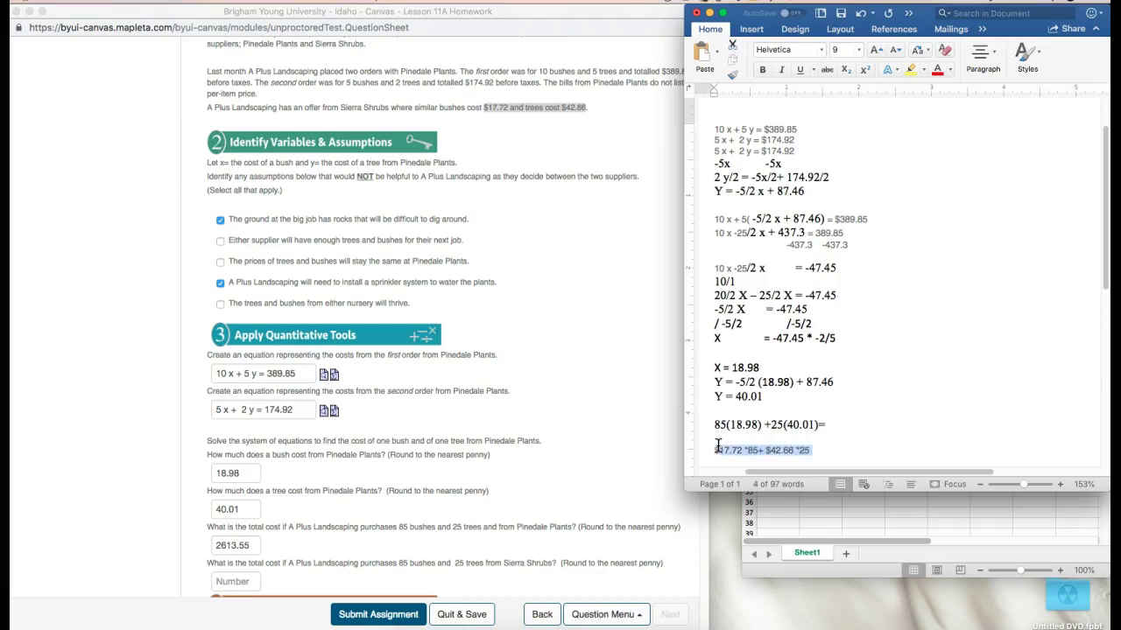
{"action": "left_click", "coordinate": [821, 520]}
Enter the Sierra Shrubs total formula =17.72*85+42.66*25 in A7, giving 2572.7.
{"action": "left_click", "coordinate": [778, 198]}
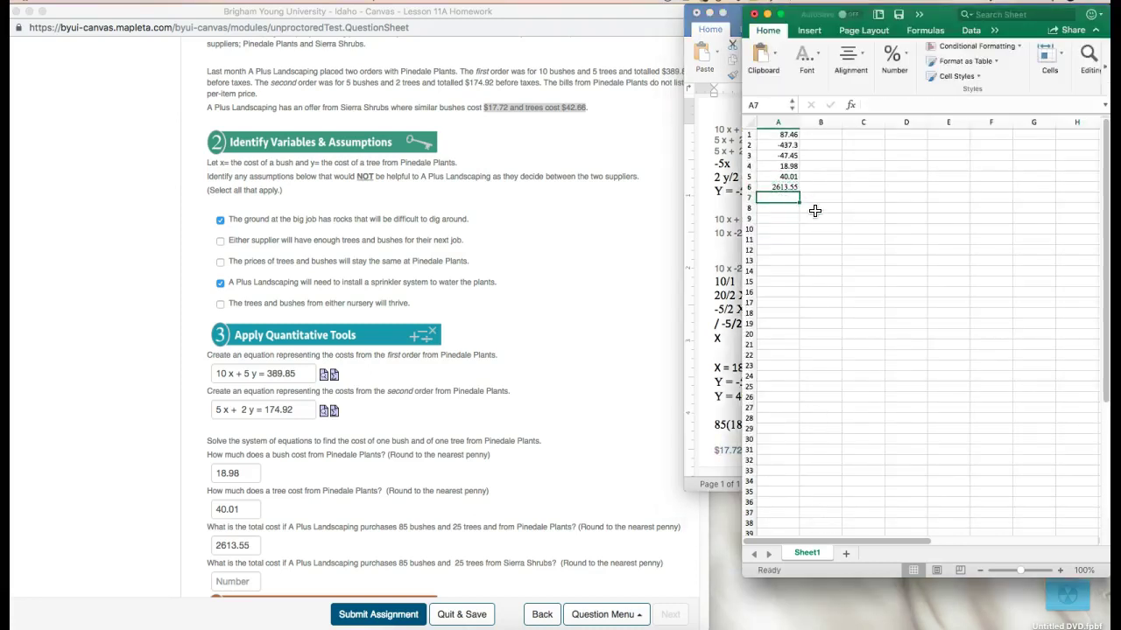
{"action": "type", "text": "="}
{"action": "key", "text": "super+v"}
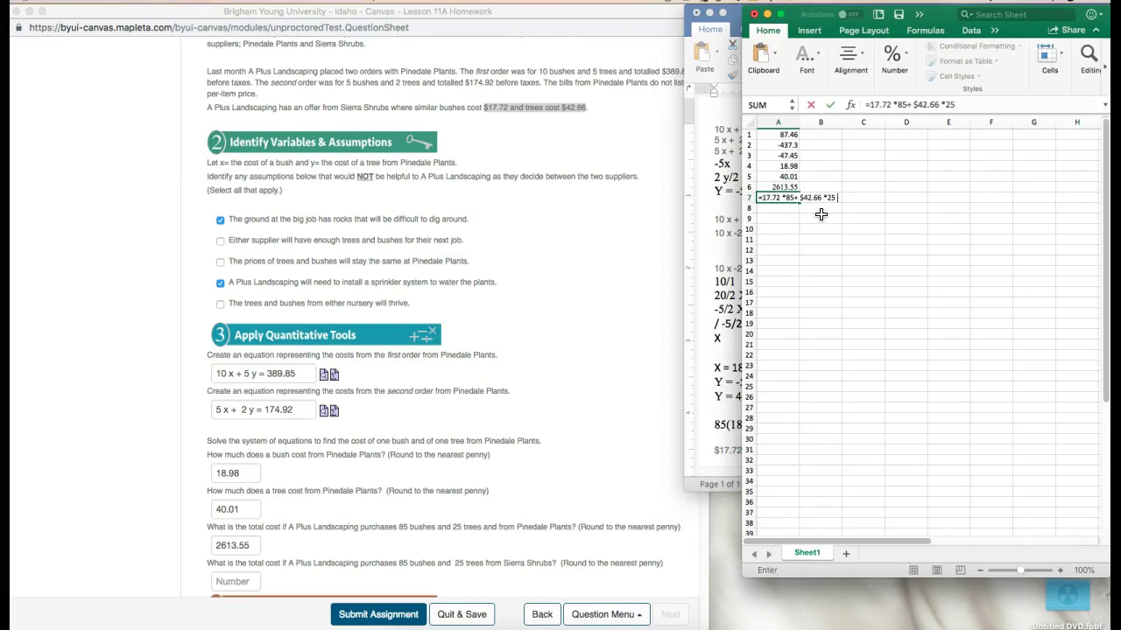
{"action": "left_click", "coordinate": [806, 194]}
{"action": "key", "text": "BackSpace"}
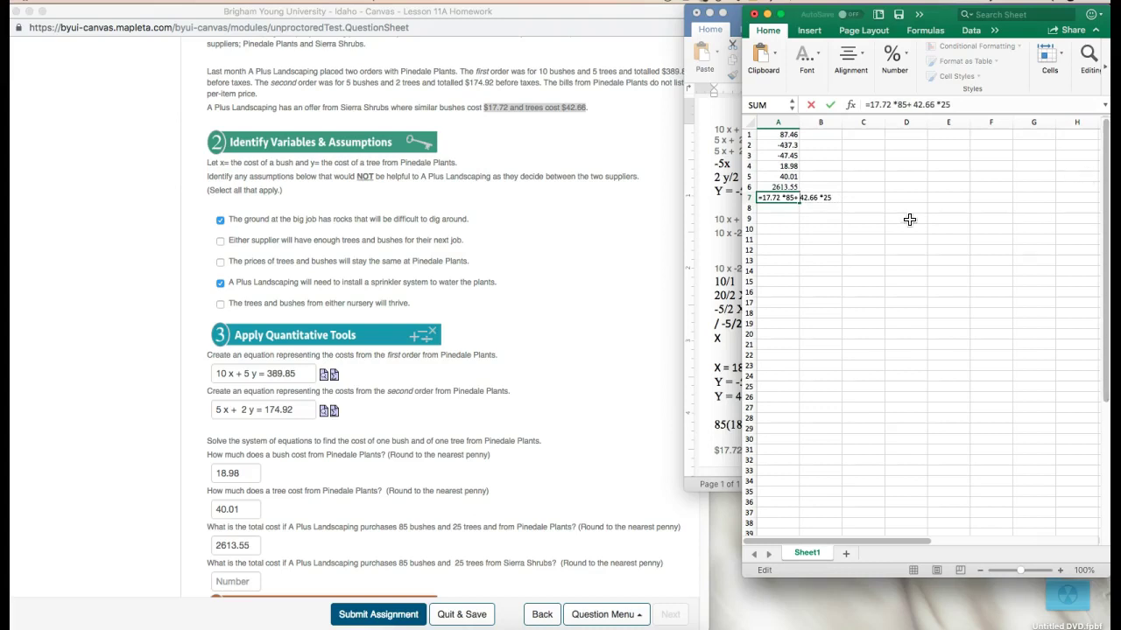
{"action": "key", "text": "Return"}
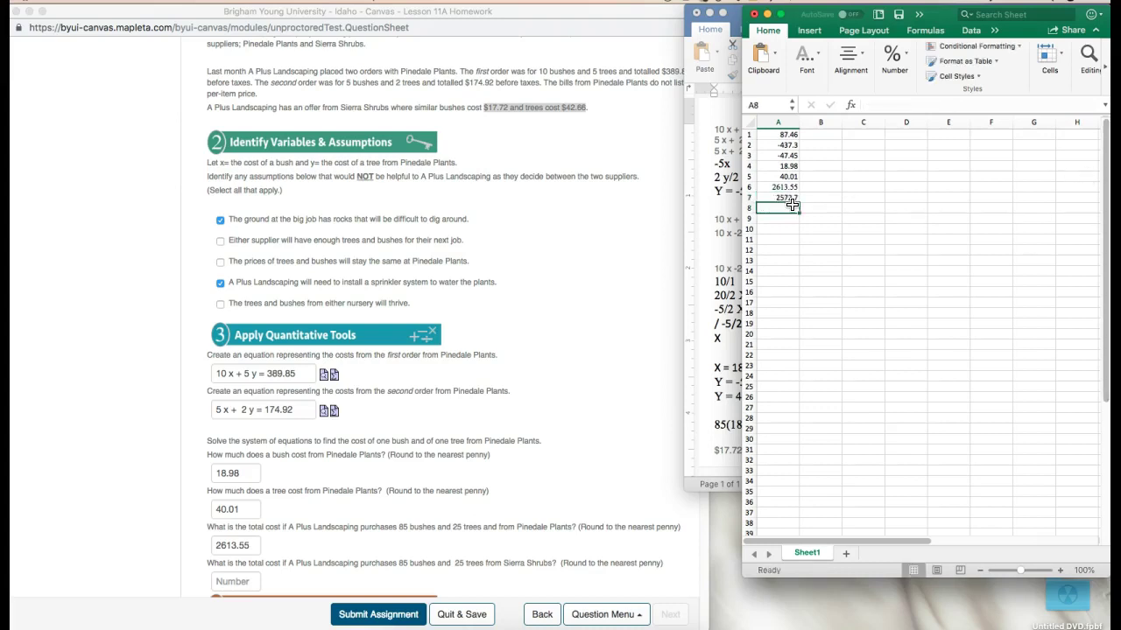
Copy the 2572.7 result into the homework's Sierra Shrubs total answer field.
{"action": "left_click", "coordinate": [791, 198]}
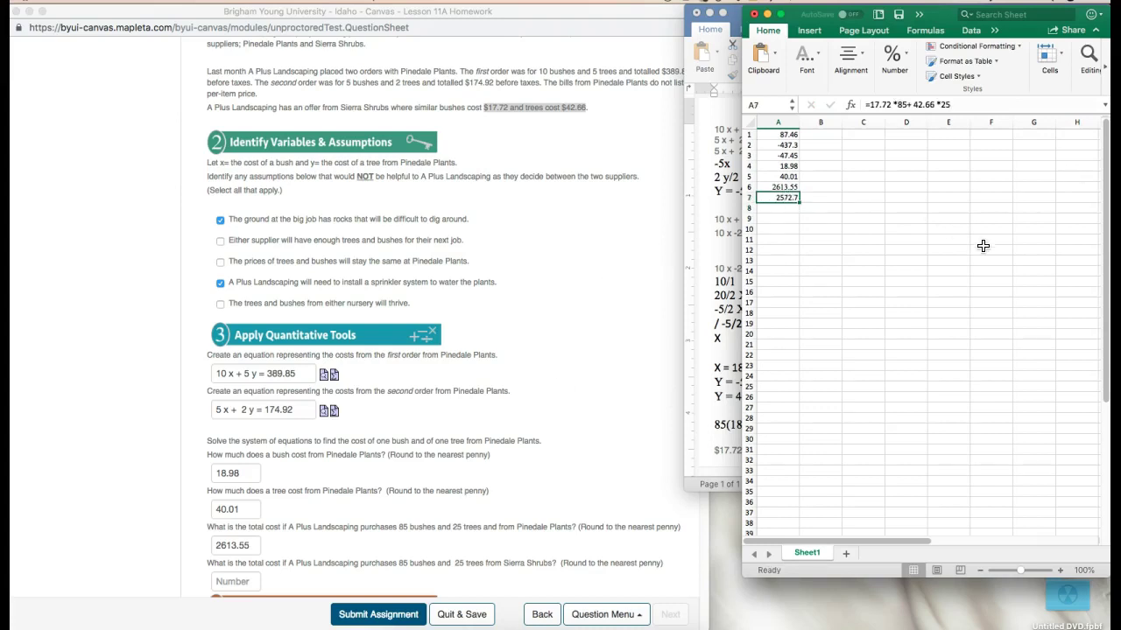
{"action": "key", "text": "super+c"}
{"action": "left_click", "coordinate": [237, 582]}
{"action": "key", "text": "super+v"}
Enter 2 (Sierra Shrubs) in the Supplier # box as the cheaper supplier.
{"action": "scroll", "coordinate": [354, 532], "scroll_direction": "down", "scroll_amount": 2}
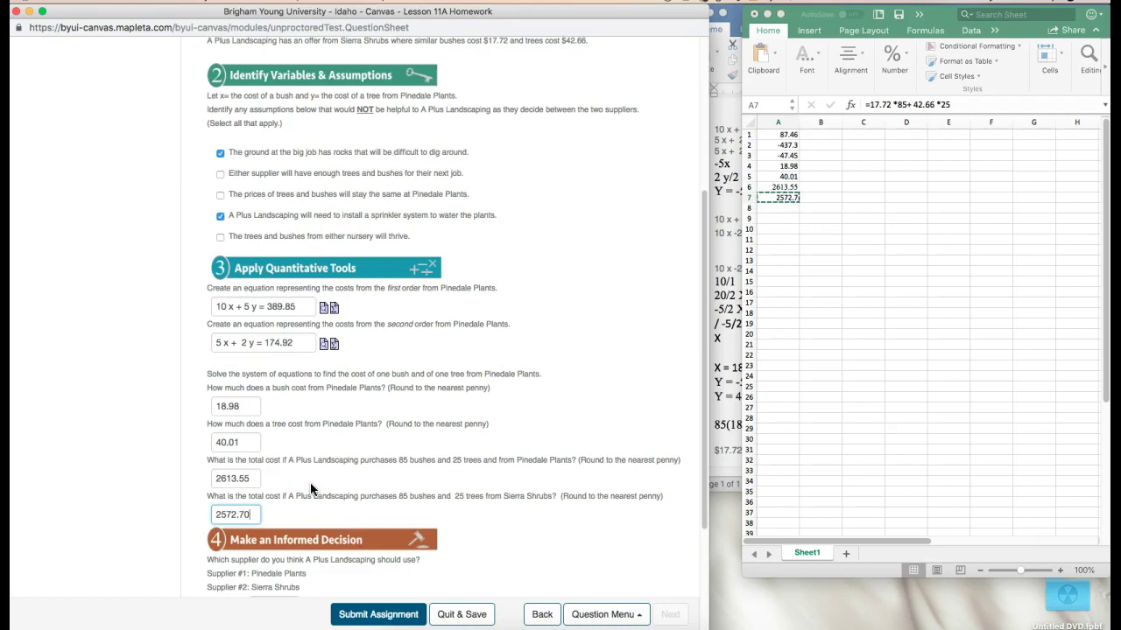
{"action": "scroll", "coordinate": [314, 486], "scroll_direction": "down", "scroll_amount": 5}
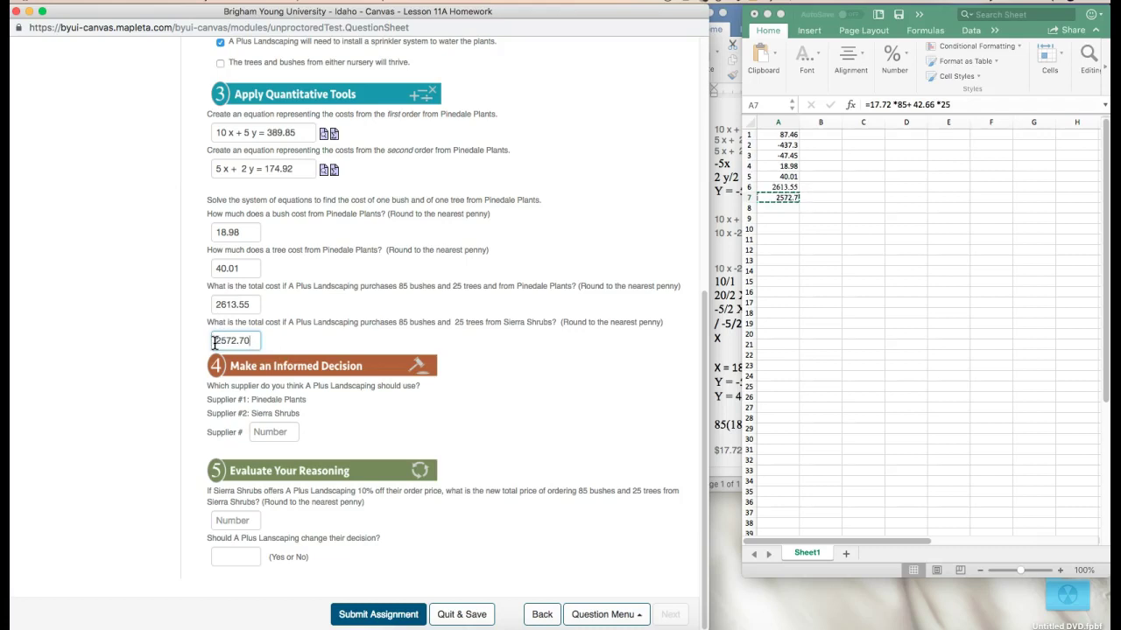
{"action": "left_click", "coordinate": [281, 431]}
{"action": "type", "text": "2"}
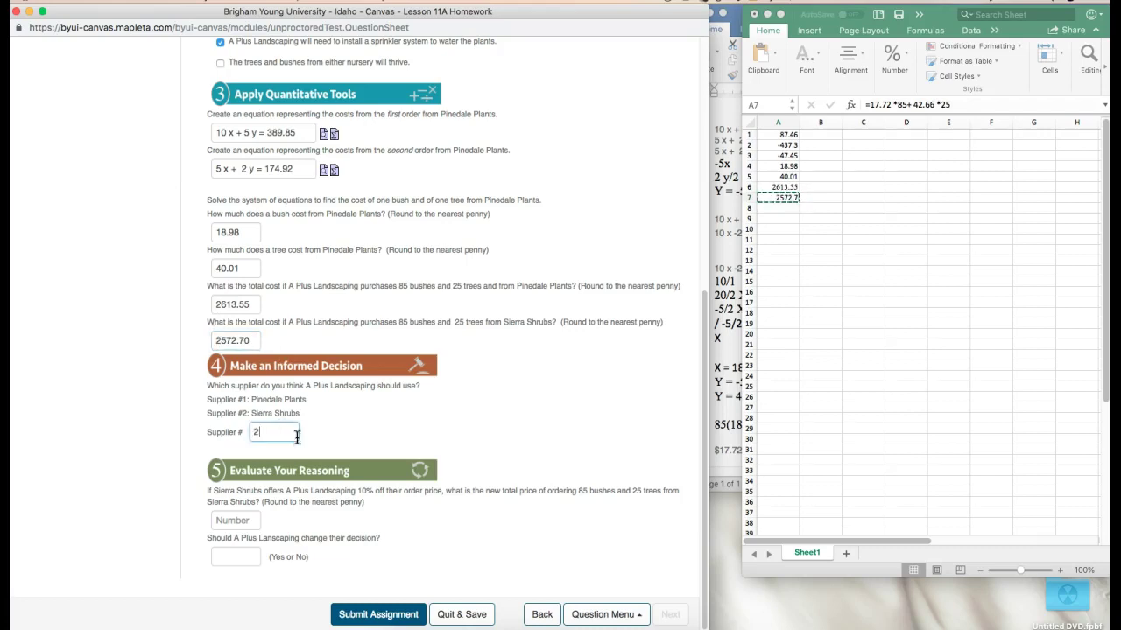
{"action": "left_click", "coordinate": [424, 539]}
{"action": "left_click", "coordinate": [781, 208]}
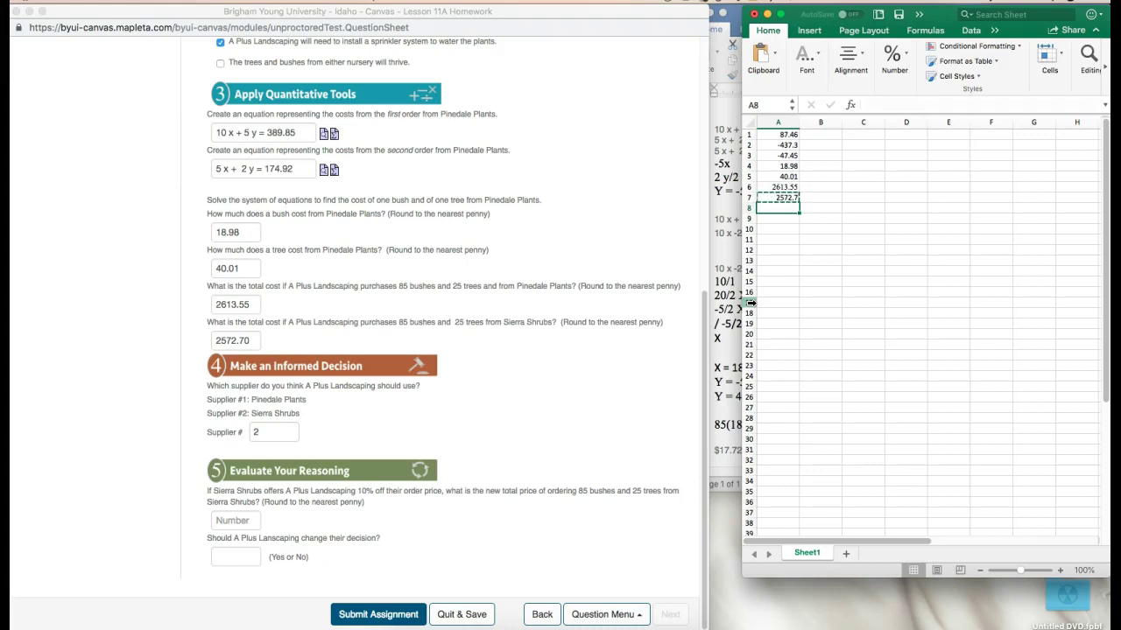
Compute the 10% discounted total =.9*A7 in A8, giving 2315.43.
{"action": "type", "text": "=.9"}
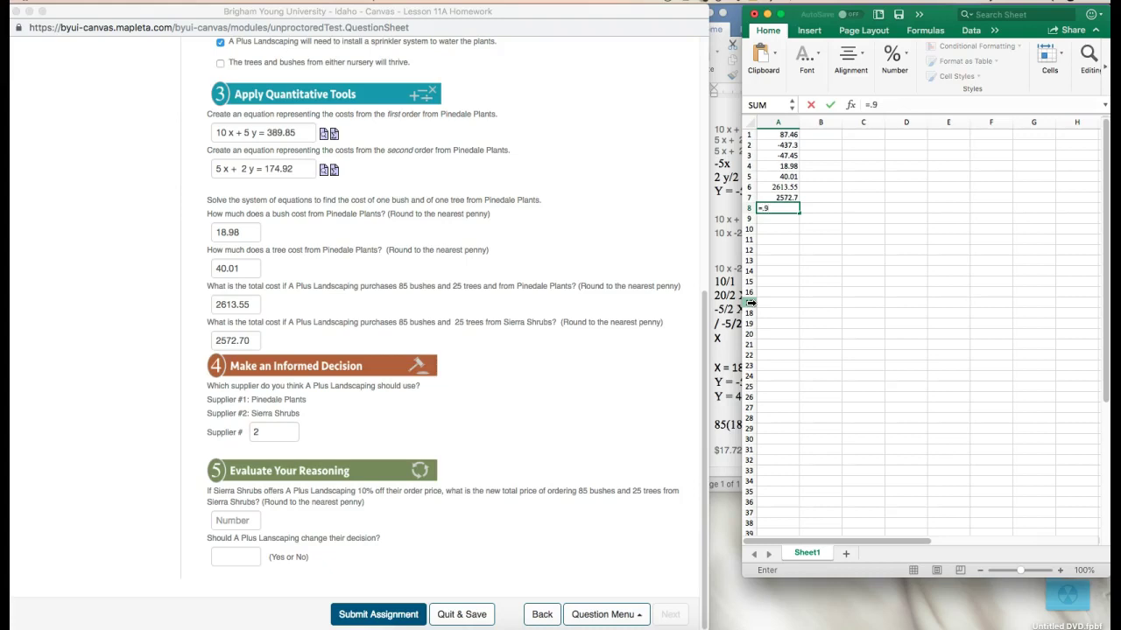
{"action": "type", "text": "*"}
{"action": "left_click", "coordinate": [782, 198]}
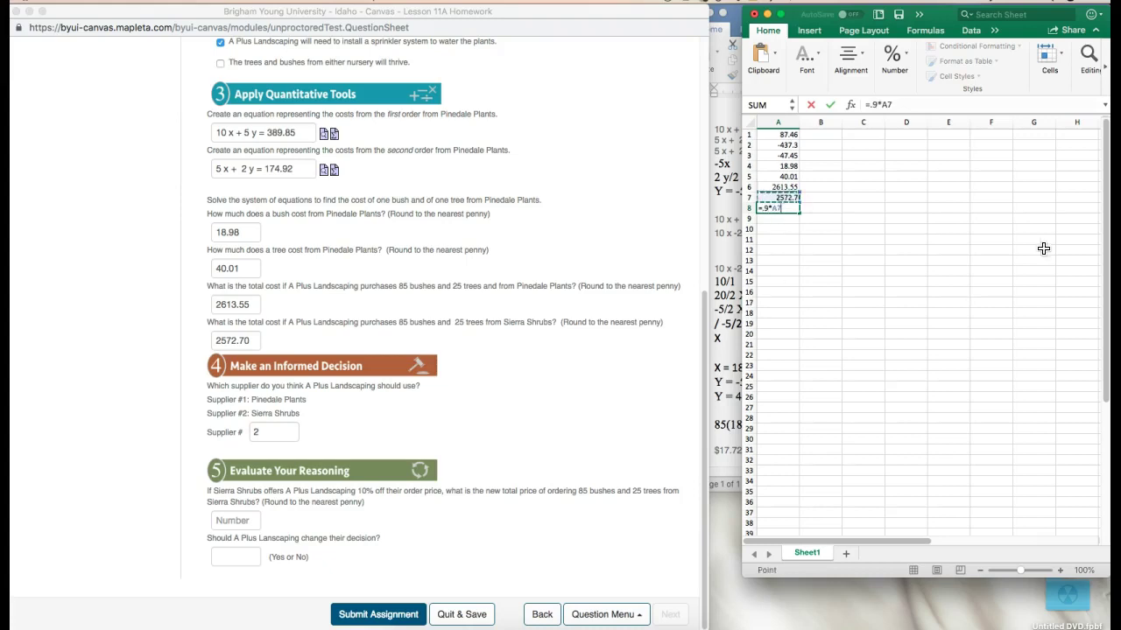
{"action": "key", "text": "Return"}
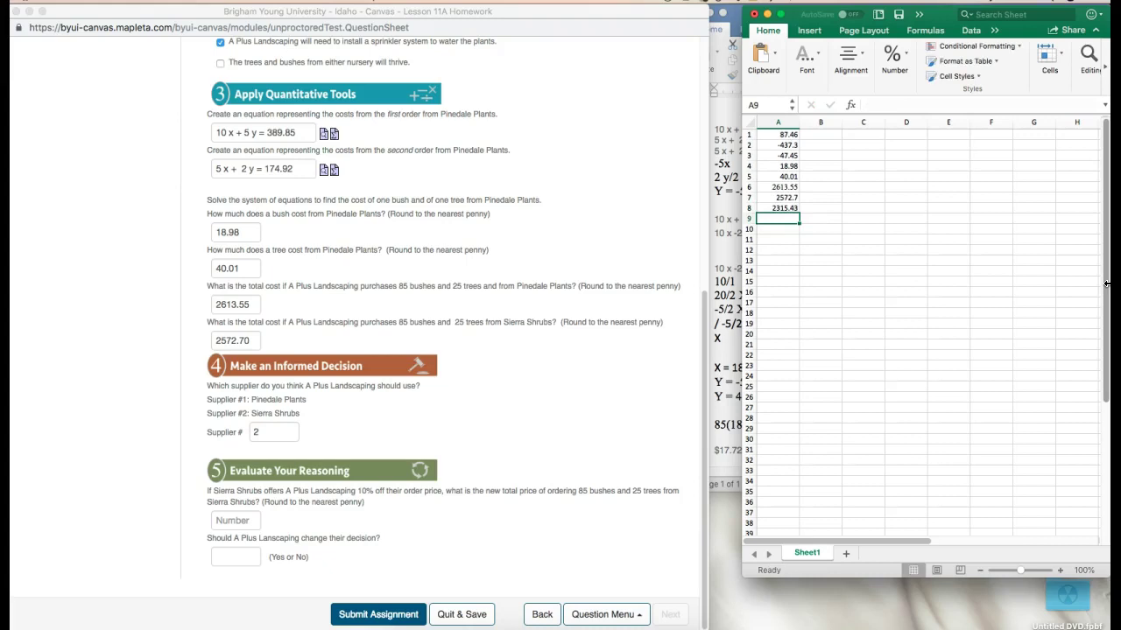
Copy 2315.43 into the homework's discounted price answer field.
{"action": "left_click", "coordinate": [783, 207]}
{"action": "key", "text": "super+c"}
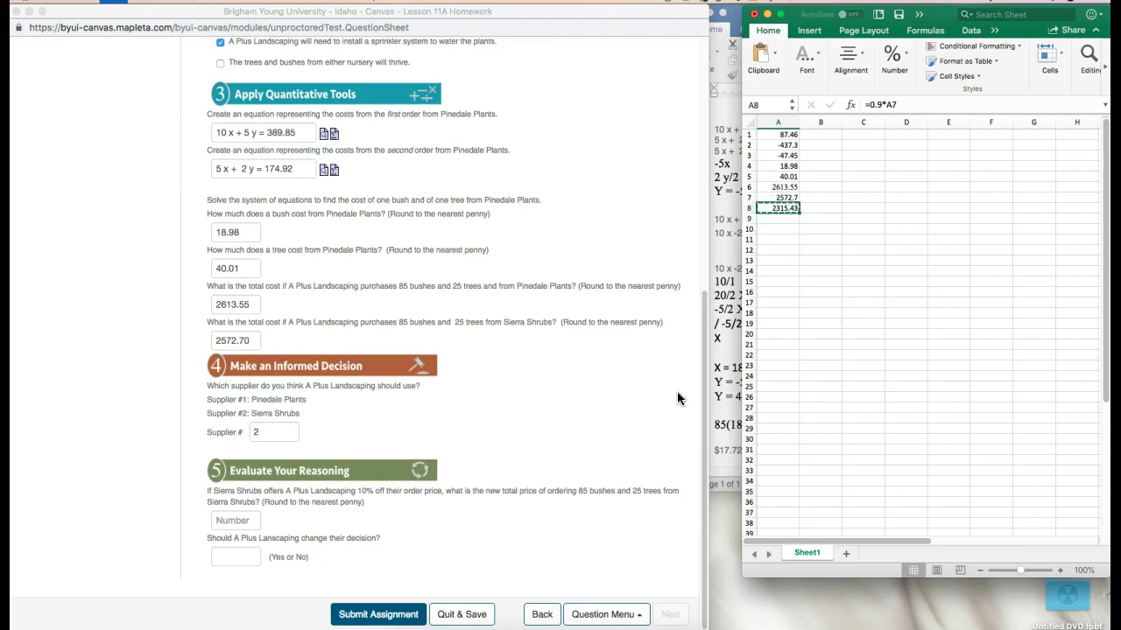
{"action": "left_click", "coordinate": [228, 523]}
{"action": "key", "text": "super+v"}
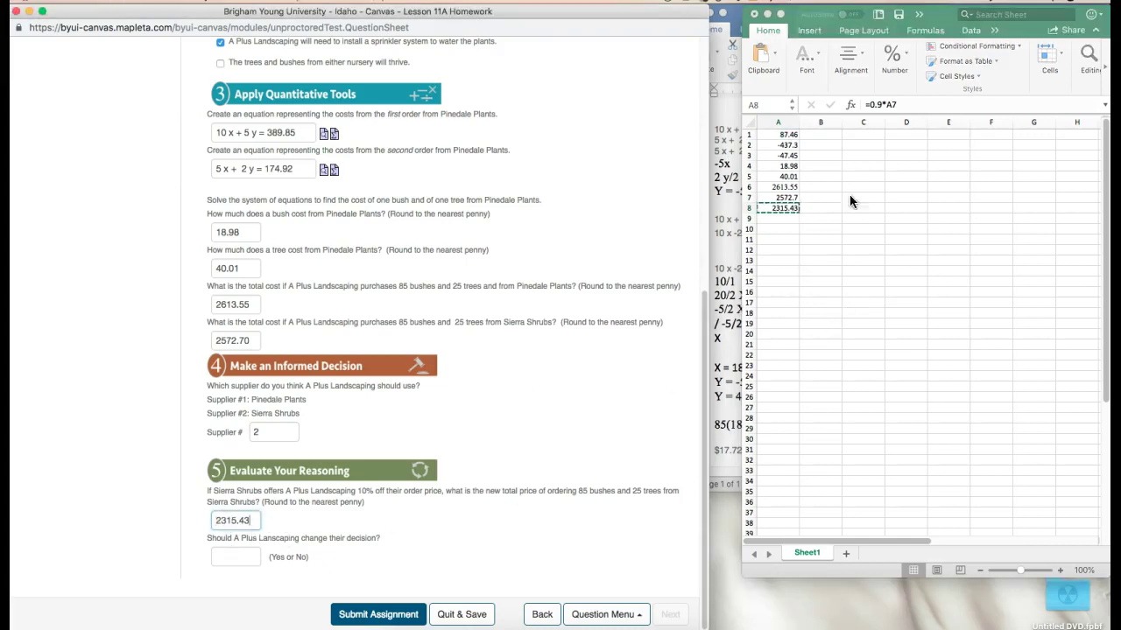
{"action": "left_click", "coordinate": [819, 204]}
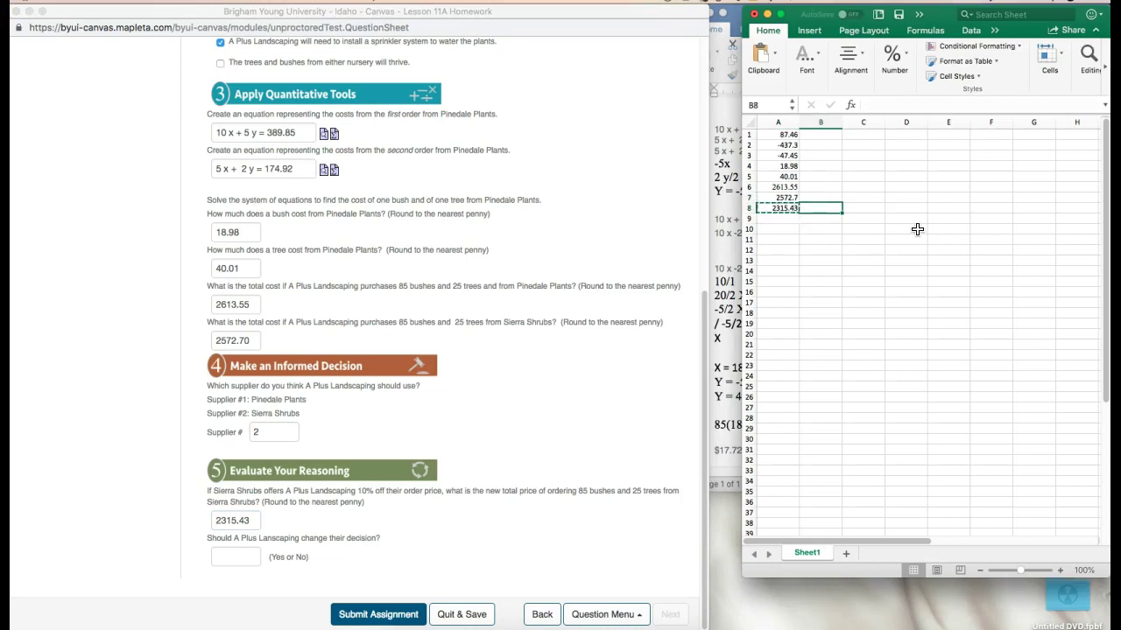
Enter the 10% discount =.1*A7 in B8, giving 257.27.
{"action": "type", "text": "="}
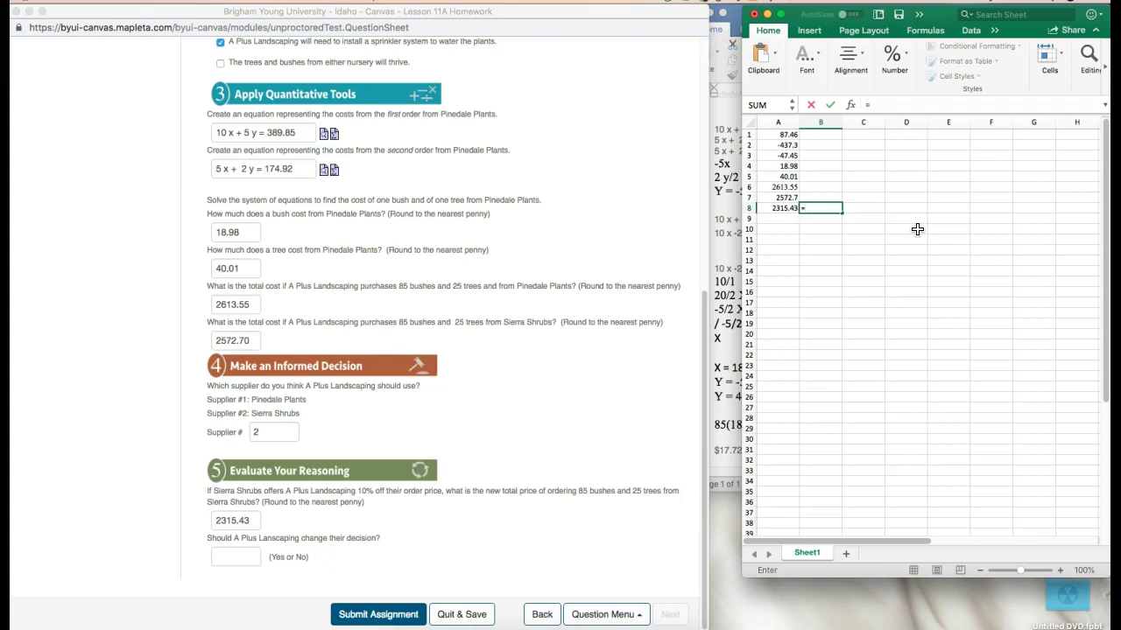
{"action": "type", "text": "=.."}
{"action": "key", "text": "BackSpace"}
{"action": "key", "text": "BackSpace"}
{"action": "key", "text": "BackSpace"}
{"action": "type", "text": "=.1*a7"}
{"action": "key", "text": "Return"}
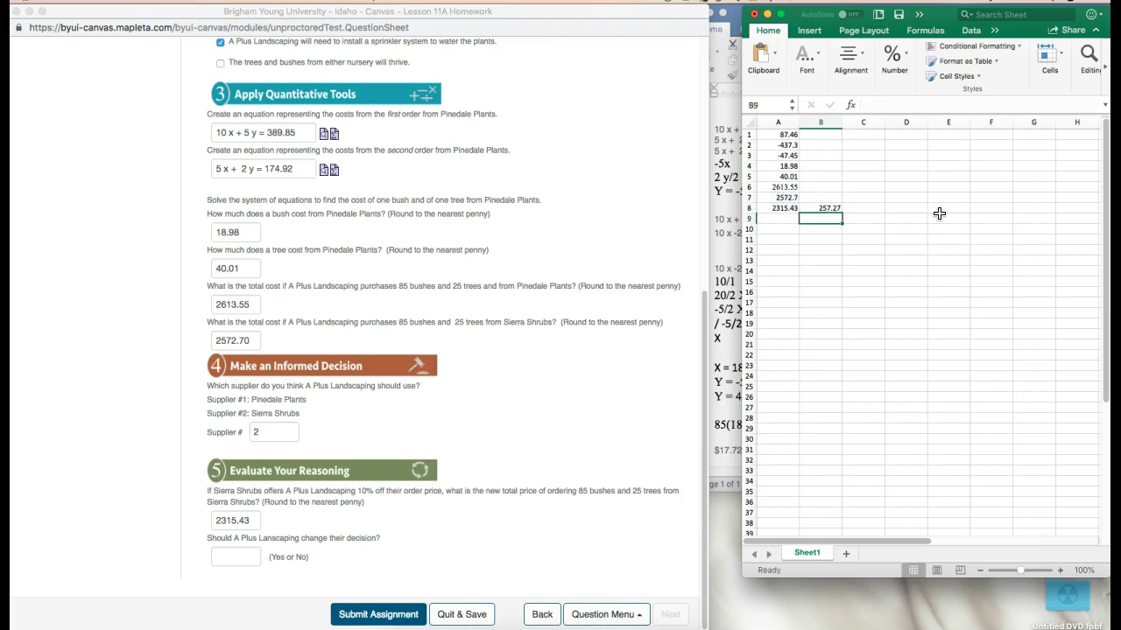
Check the discount with =A7-B8 in B9, confirming 2315.43.
{"action": "type", "text": "="}
{"action": "left_click", "coordinate": [791, 198]}
{"action": "type", "text": "-"}
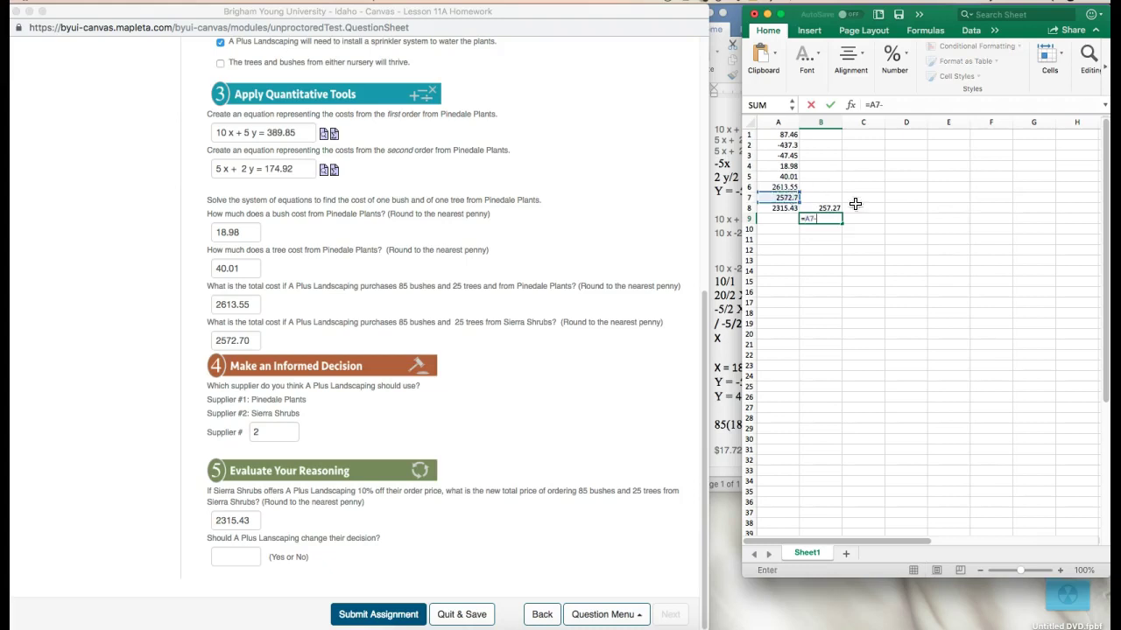
{"action": "left_click", "coordinate": [832, 207]}
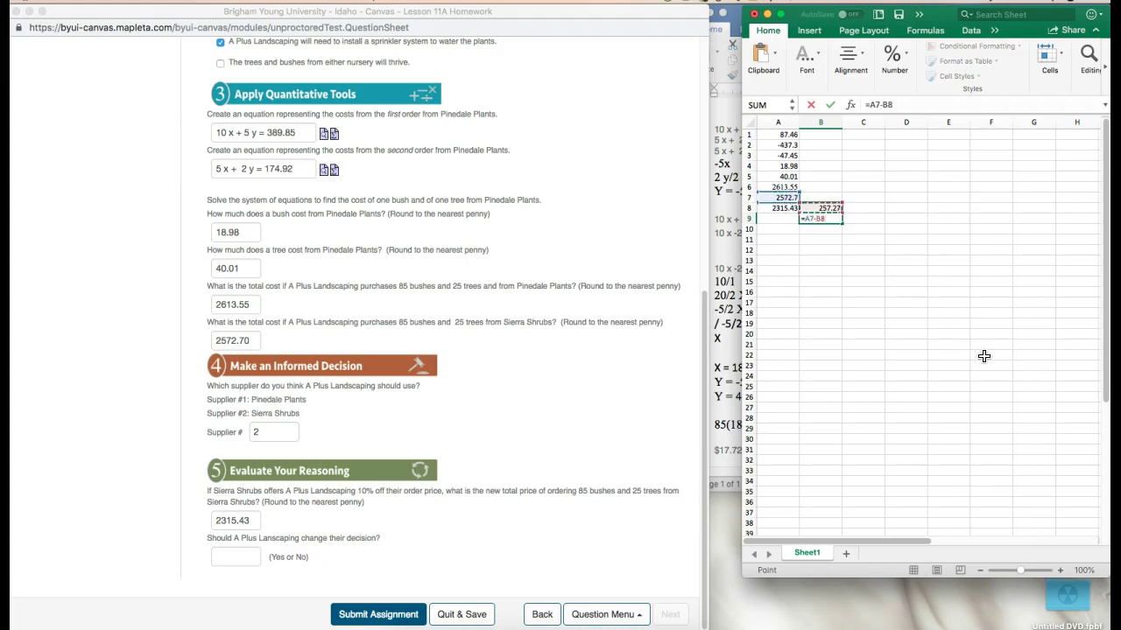
{"action": "key", "text": "Return"}
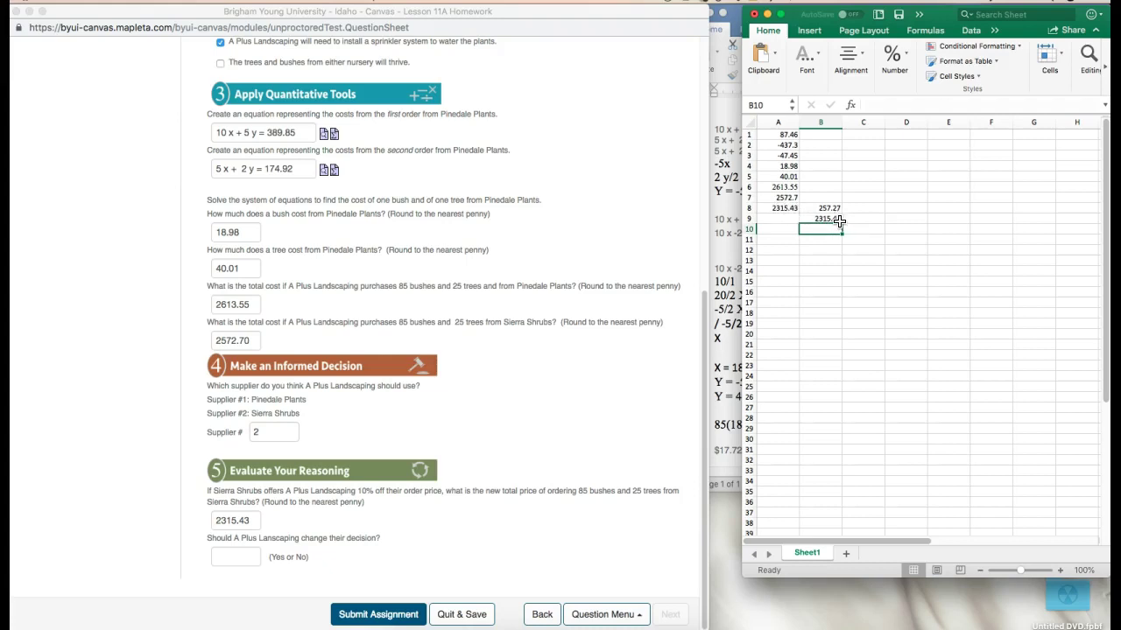
{"action": "left_click", "coordinate": [536, 508]}
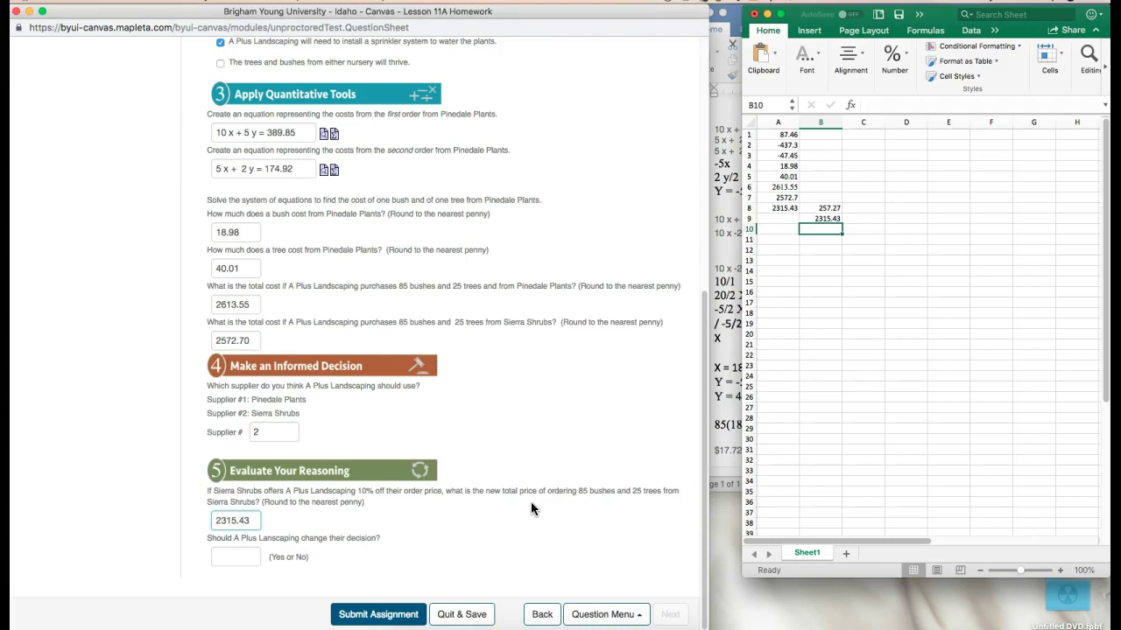
Answer 'no' to changing the decision, then check Question 11 and review the green ticks.
{"action": "key", "text": "Tab"}
{"action": "type", "text": "no"}
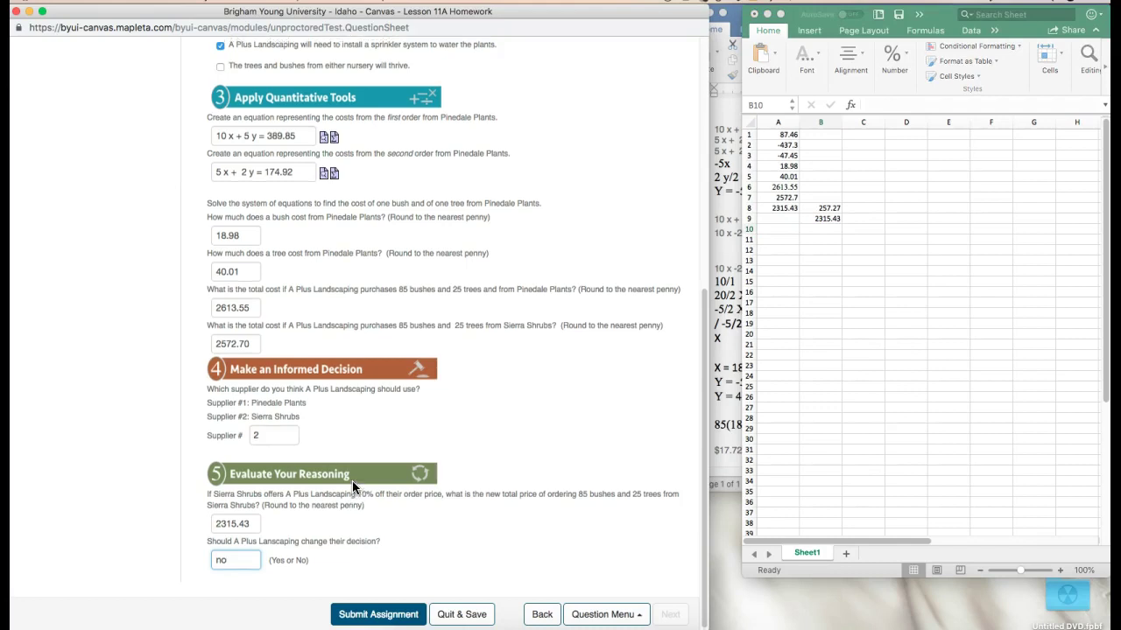
{"action": "scroll", "coordinate": [352, 481], "scroll_direction": "up", "scroll_amount": 10}
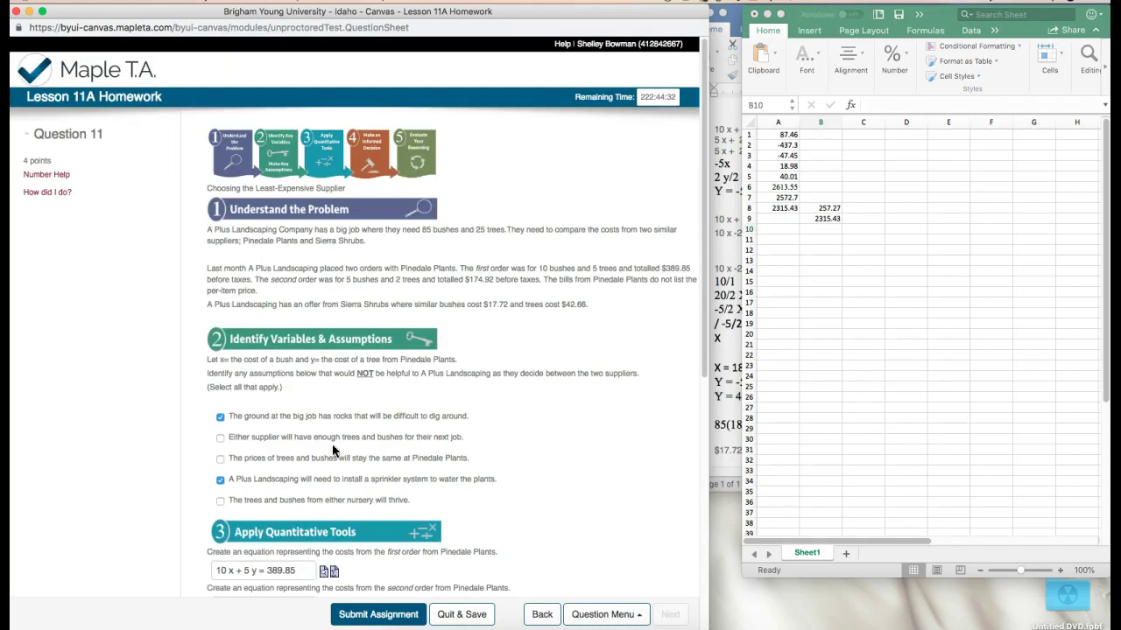
{"action": "left_click", "coordinate": [37, 200]}
{"action": "scroll", "coordinate": [616, 345], "scroll_direction": "down", "scroll_amount": 10}
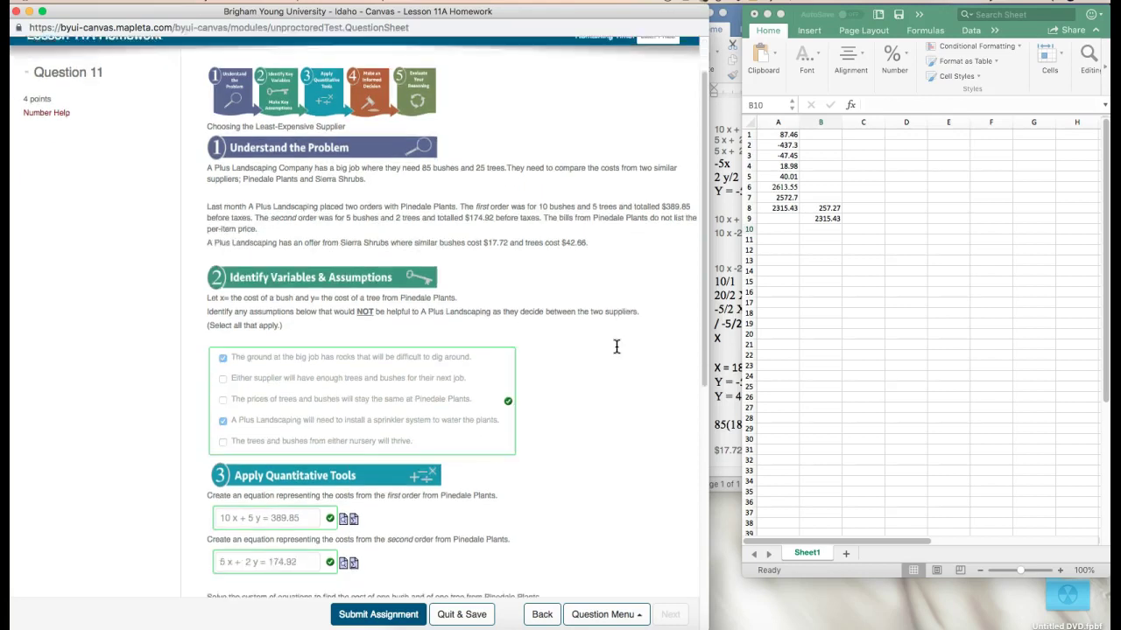
{"action": "scroll", "coordinate": [616, 347], "scroll_direction": "down", "scroll_amount": 1}
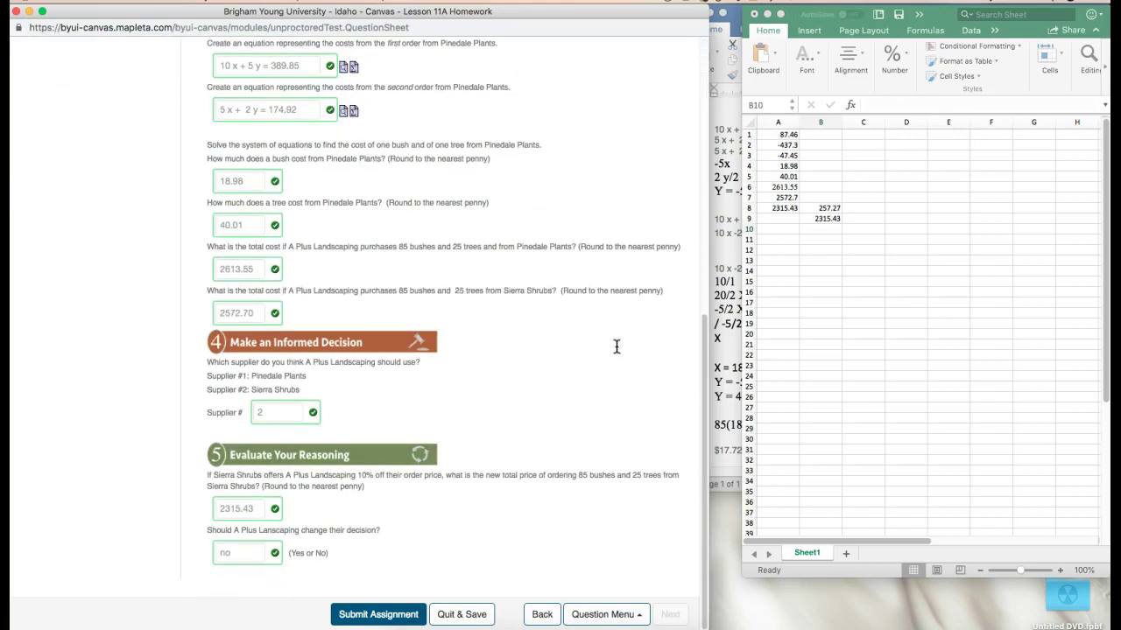